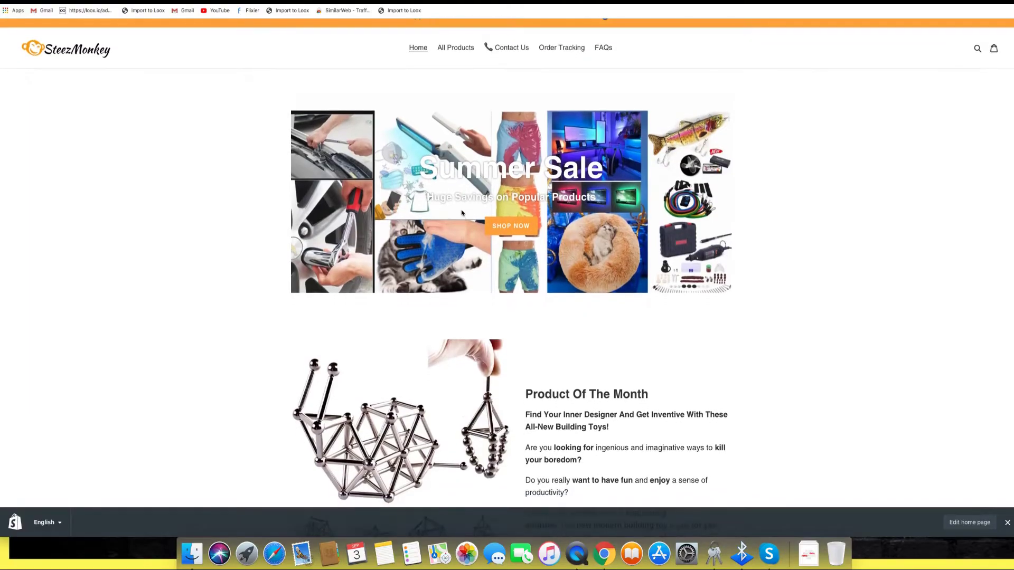
Step: Close Debutify's free-training popup and scroll through the pricing plans
scroll(470, 170, down, 12)
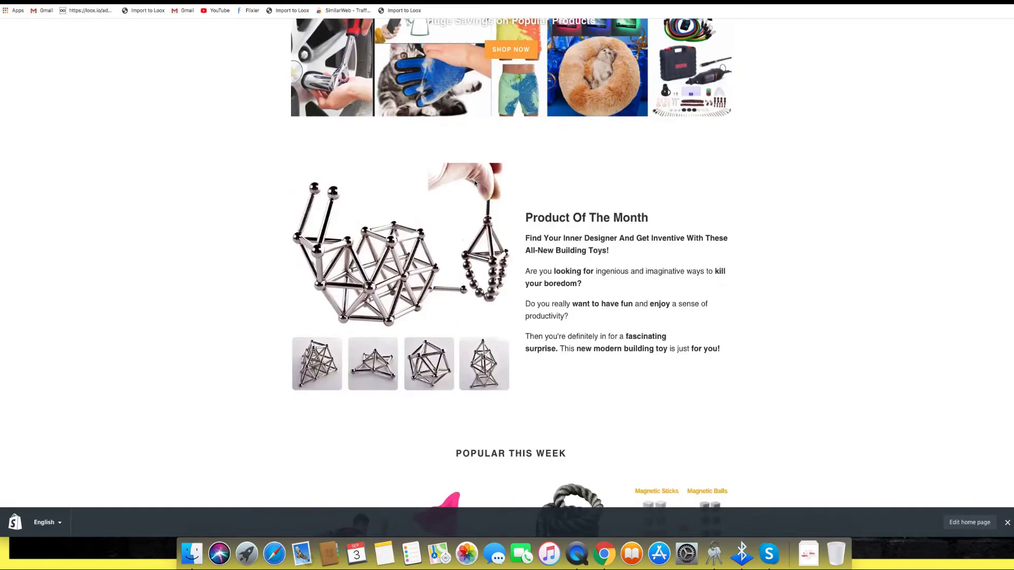
scroll(474, 188, down, 10)
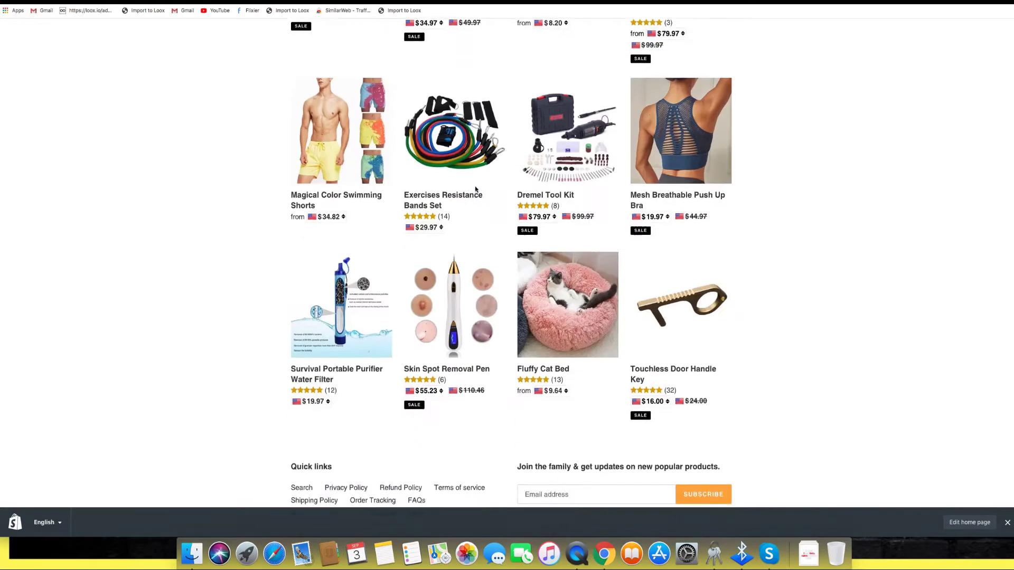
scroll(475, 189, up, 8)
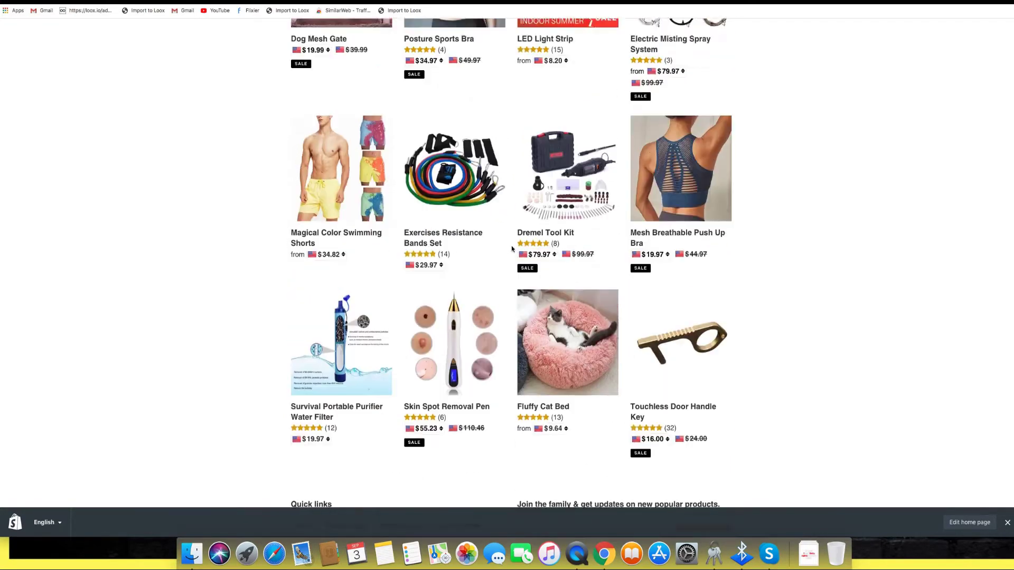
scroll(490, 279, up, 10)
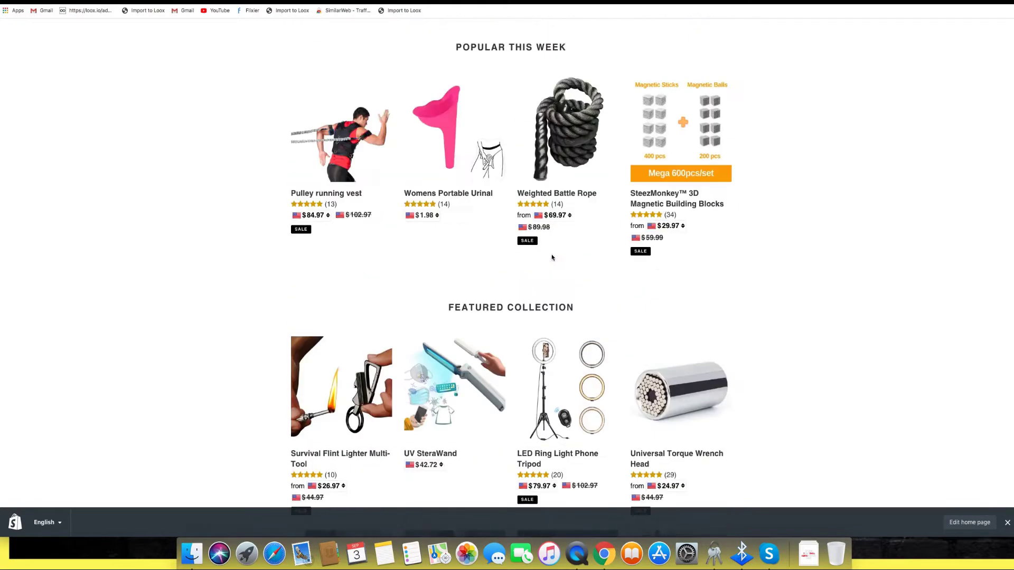
scroll(549, 256, up, 6)
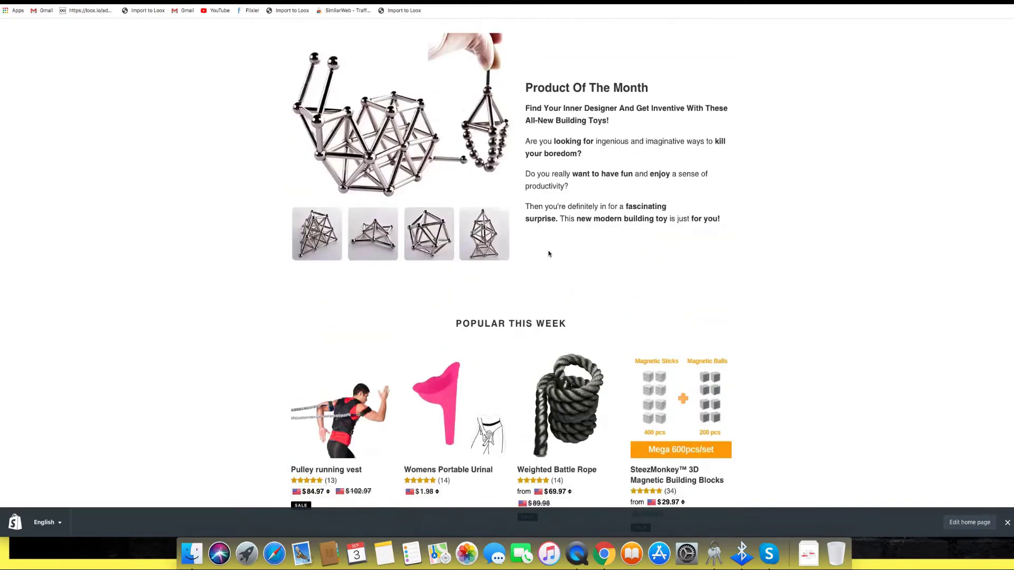
scroll(549, 255, up, 3)
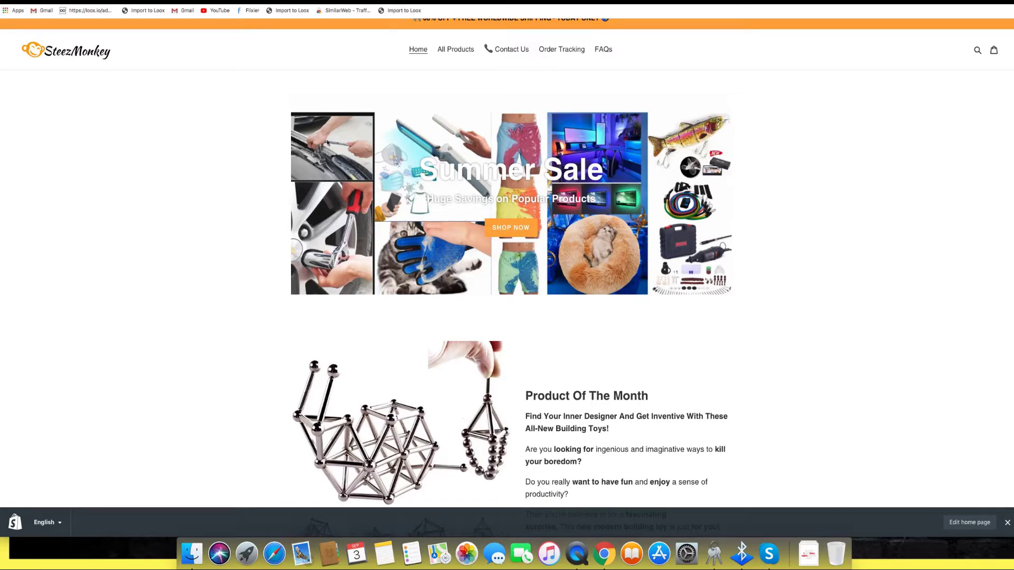
scroll(349, 226, up, 1)
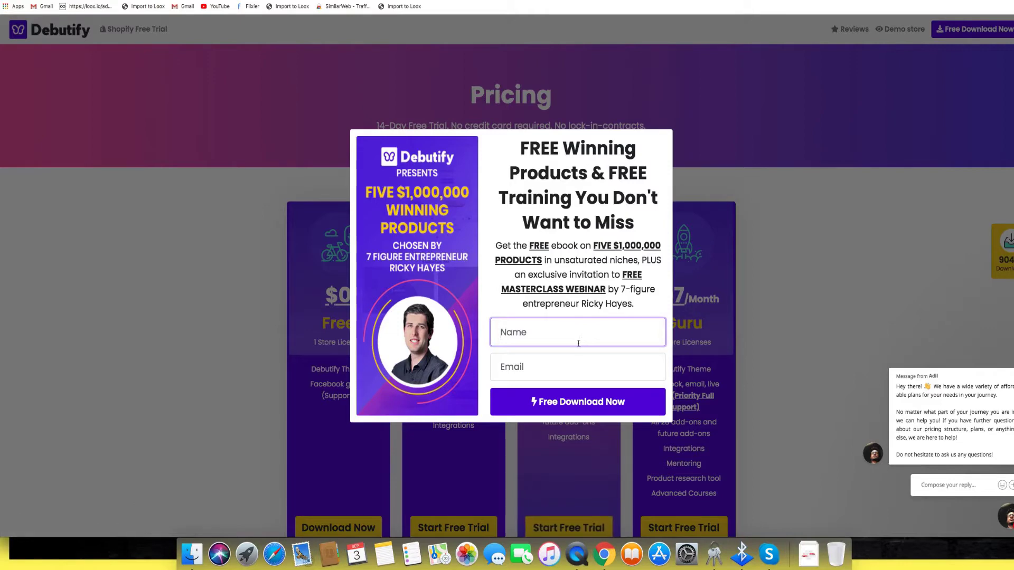
click(695, 226)
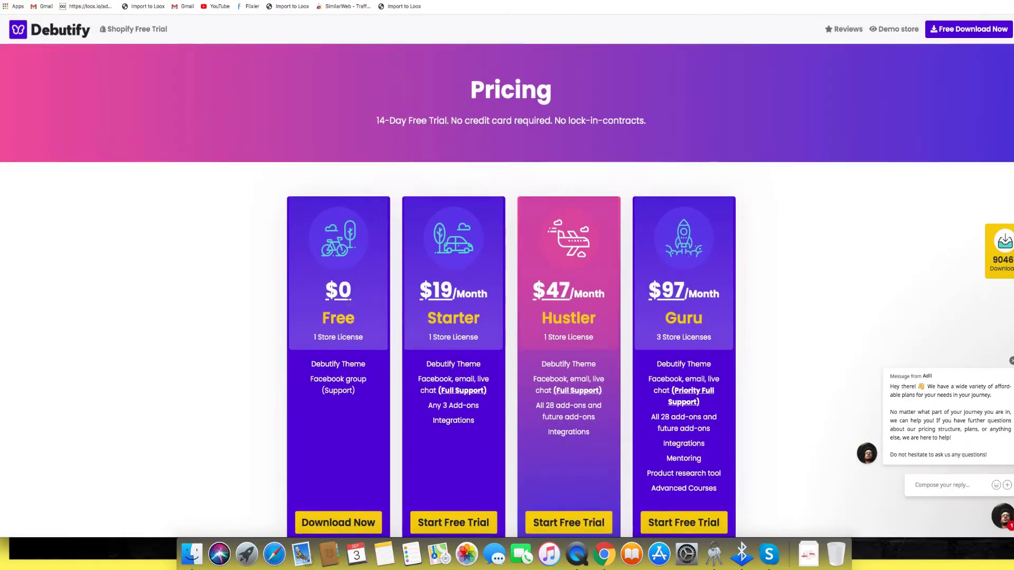
scroll(349, 302, down, 2)
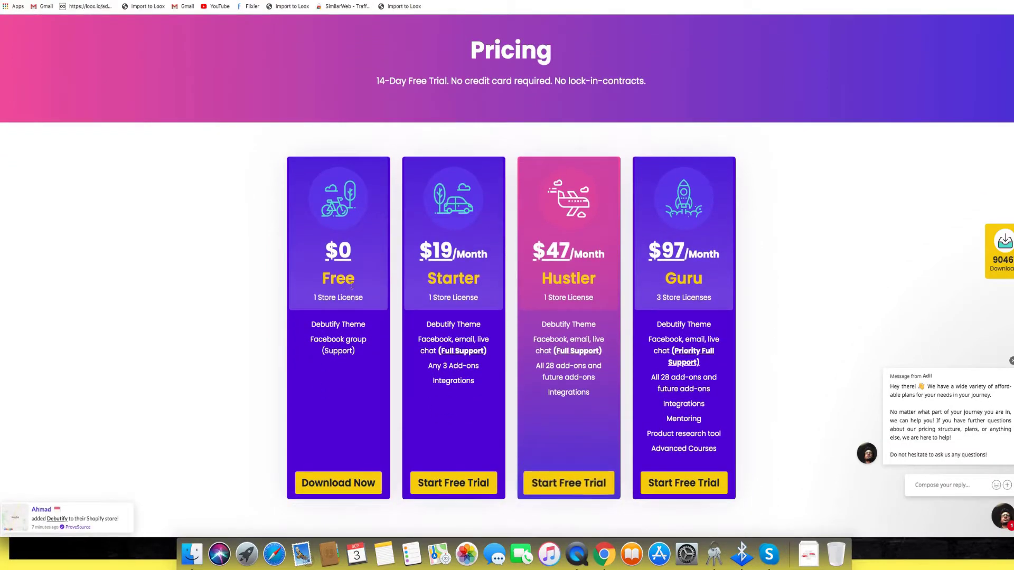
scroll(369, 316, down, 1)
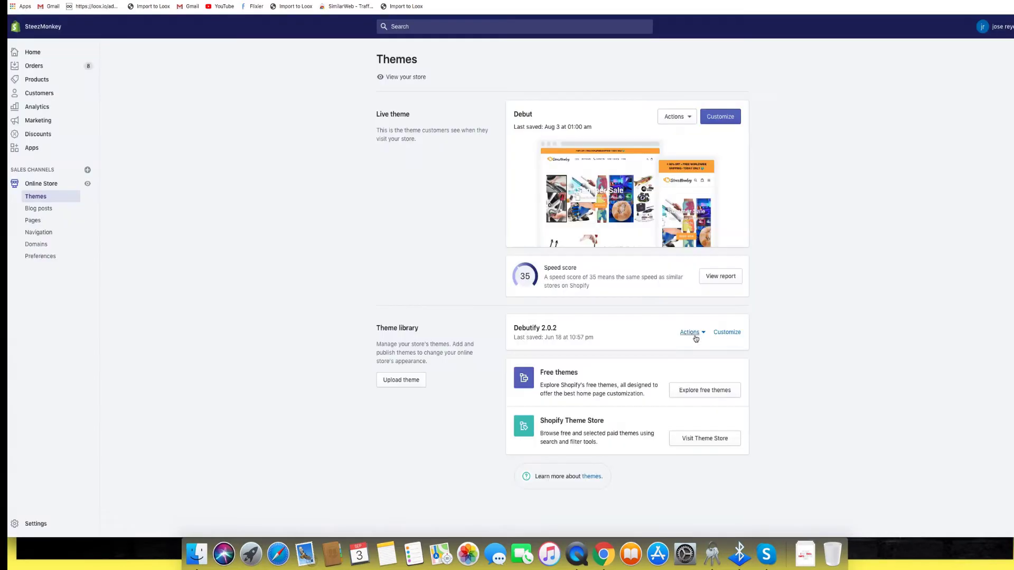
Step: Publish the Debutify 2.0.2 theme and browse the storefront's All Products listing
click(689, 332)
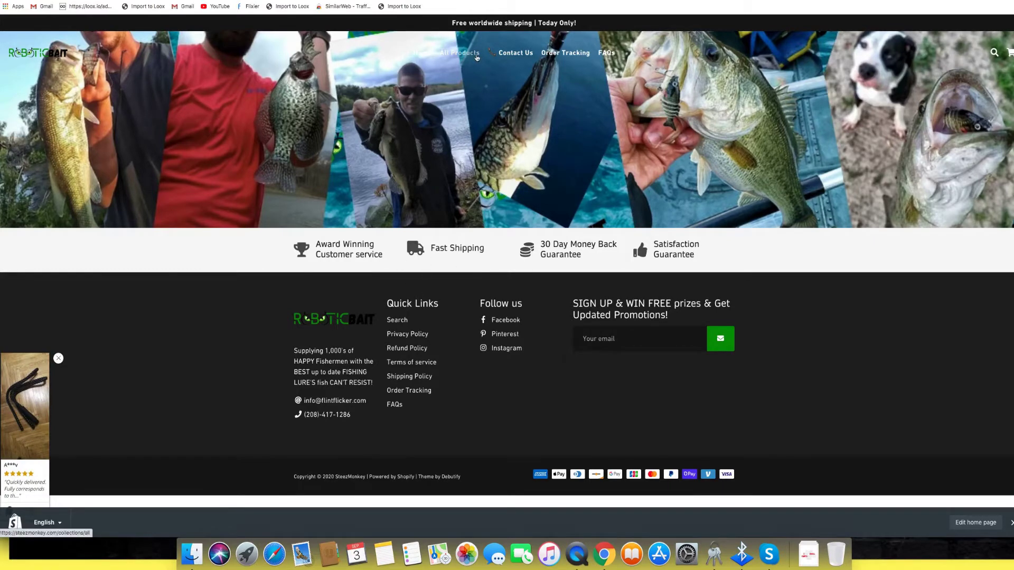
click(476, 57)
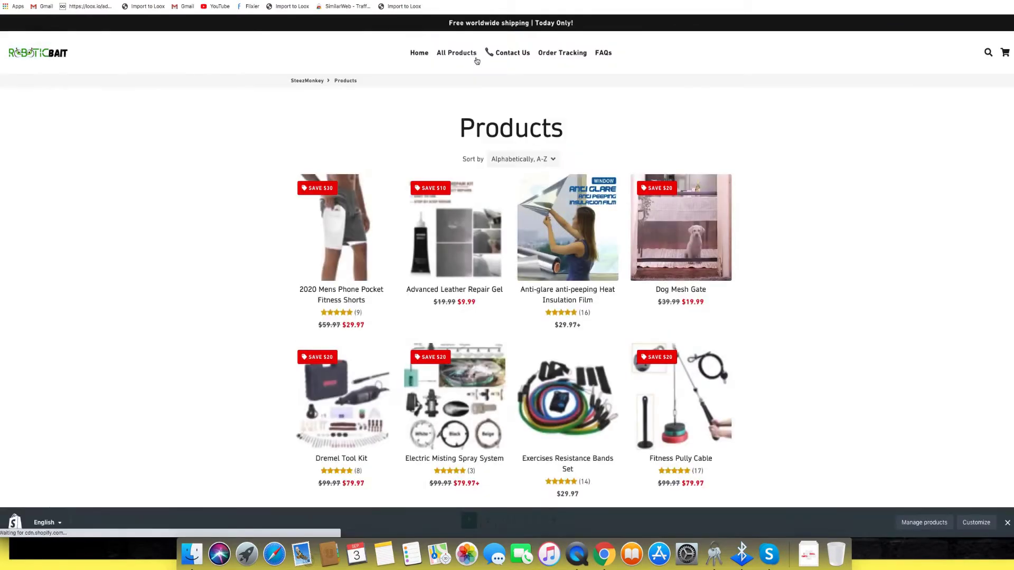
scroll(467, 332, down, 6)
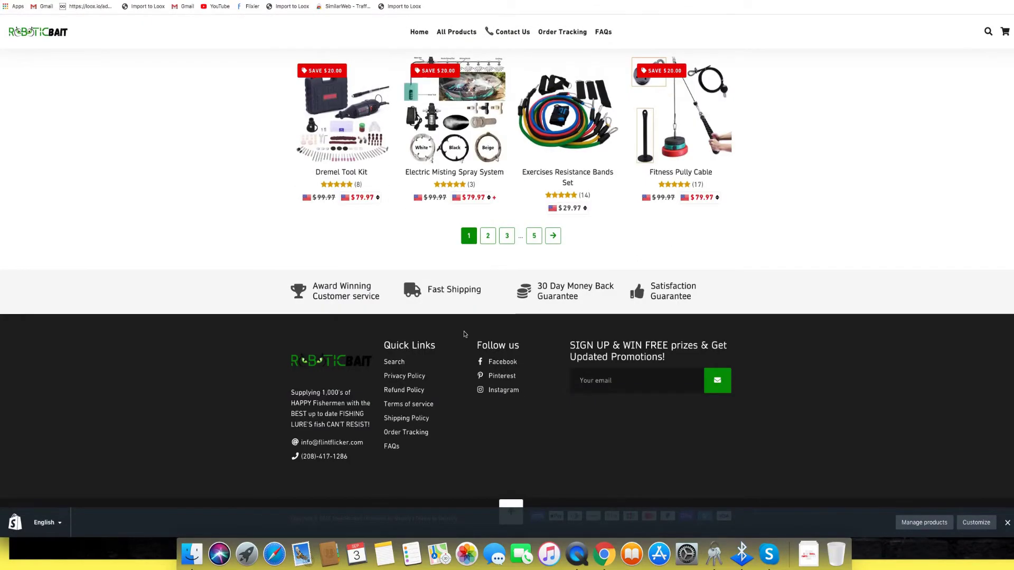
scroll(465, 334, up, 6)
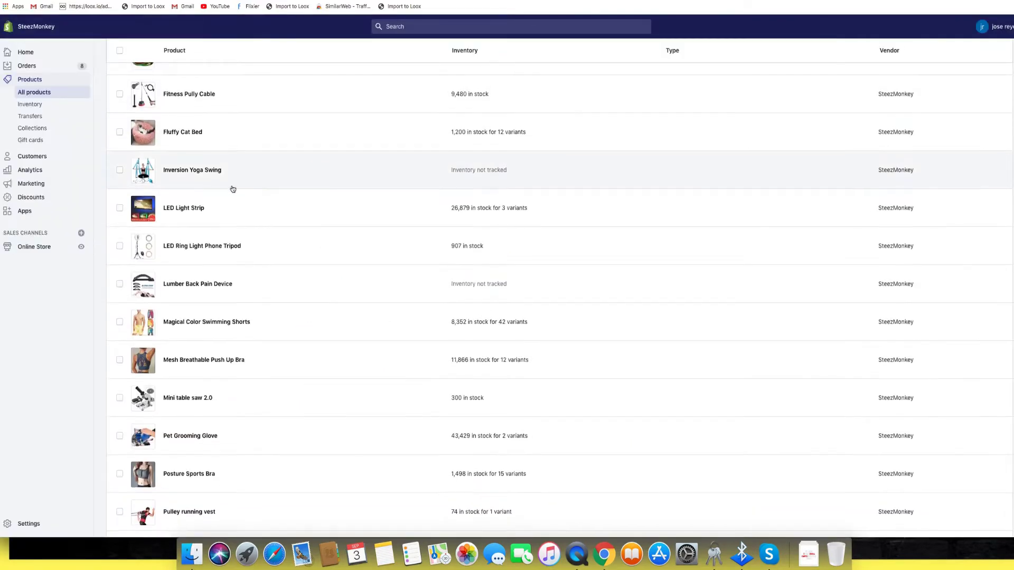
scroll(227, 195, up, 4)
scroll(221, 205, up, 4)
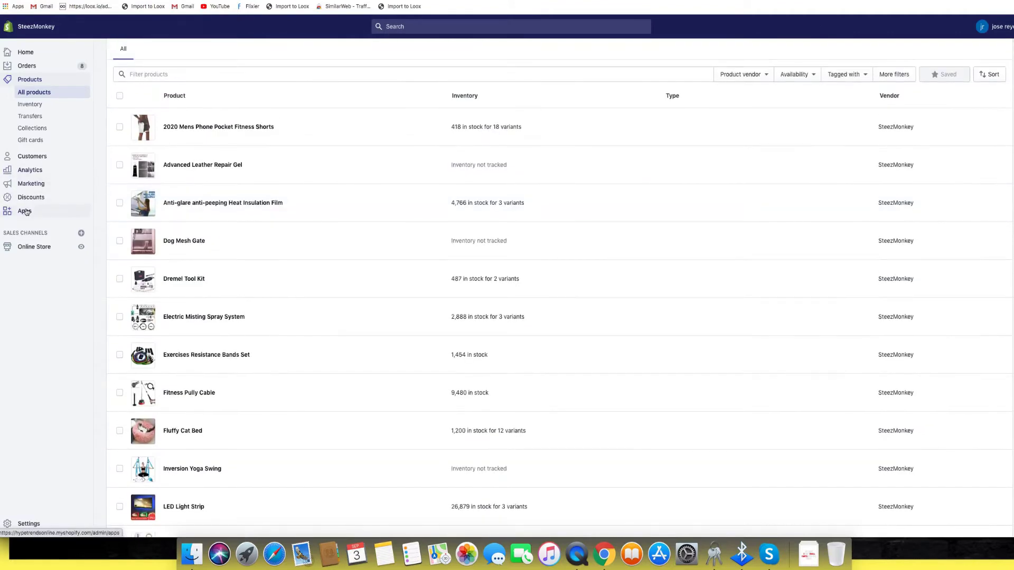
Step: In Domains settings, set hyroshop.com as the primary domain, then return to Themes
click(35, 247)
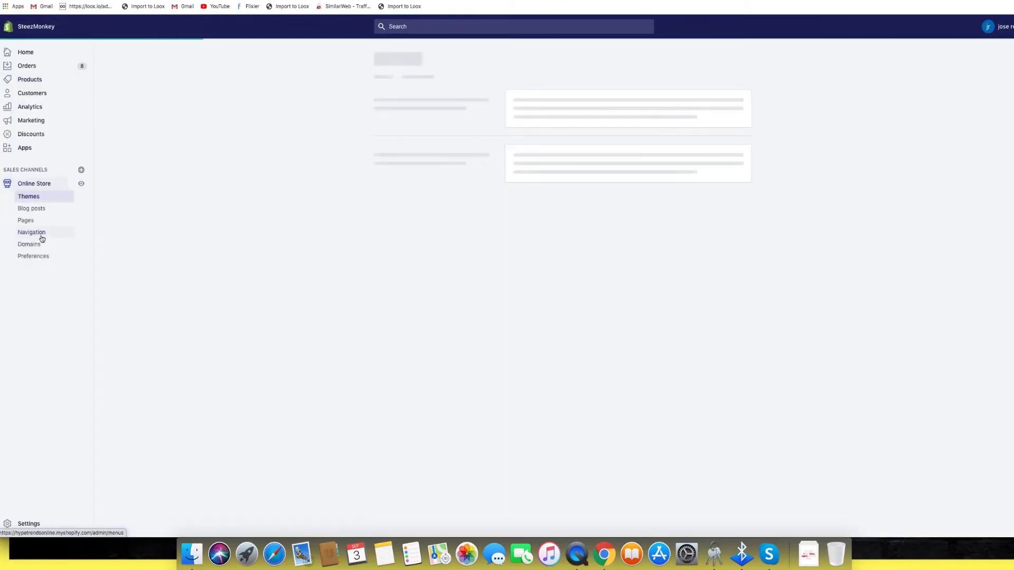
click(36, 243)
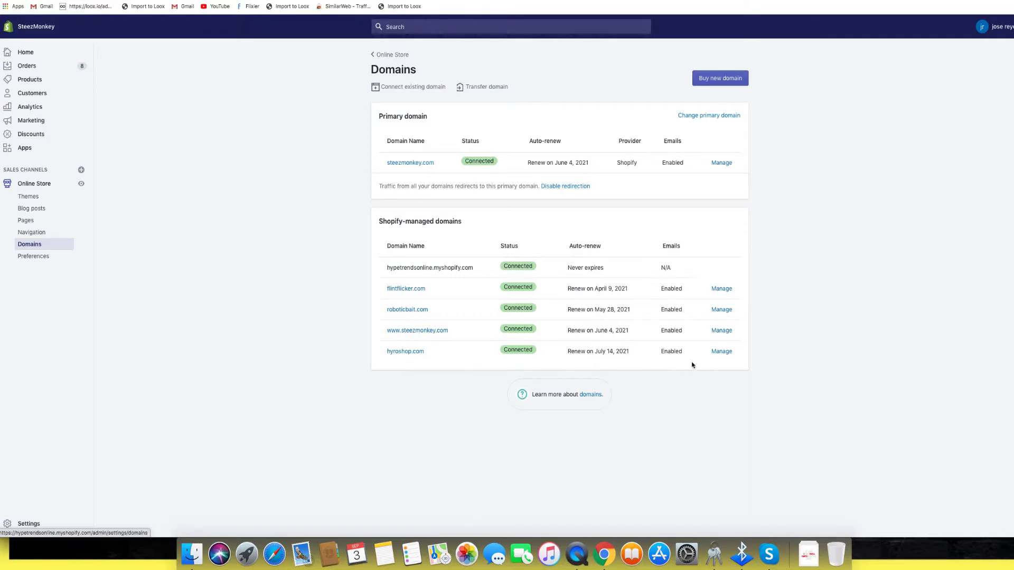
click(722, 353)
click(714, 114)
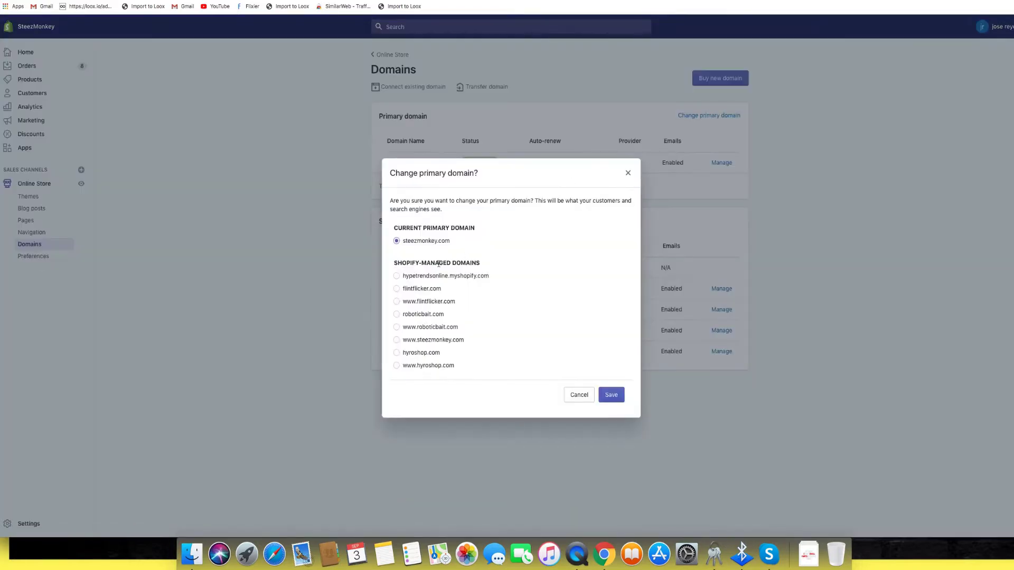
click(397, 366)
click(611, 396)
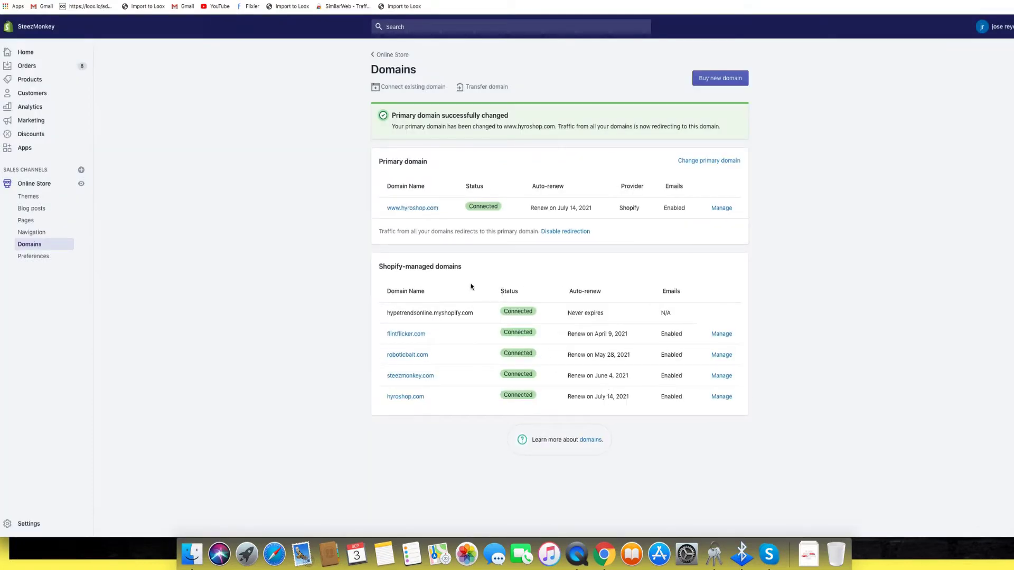
click(707, 161)
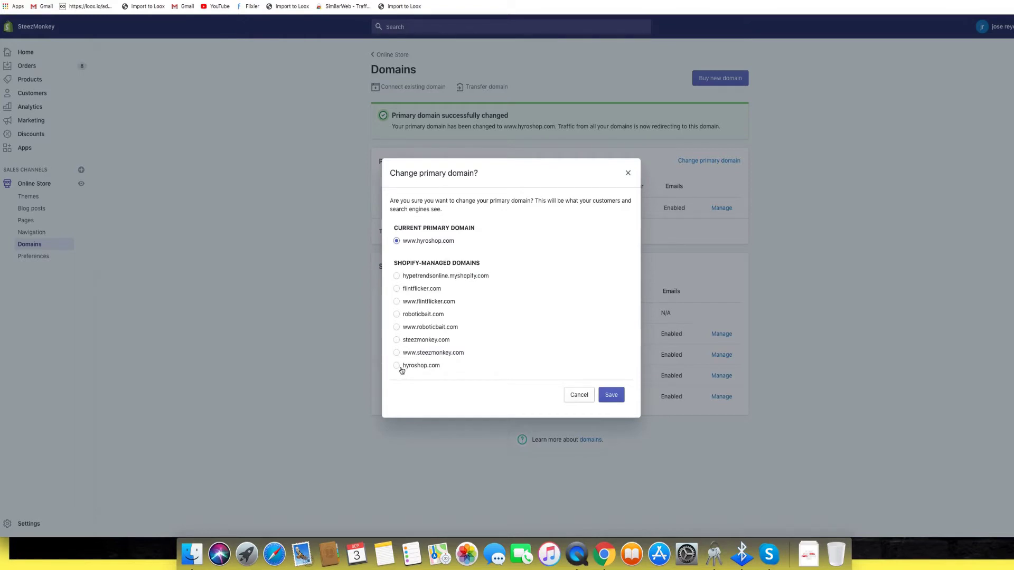
click(396, 365)
click(603, 399)
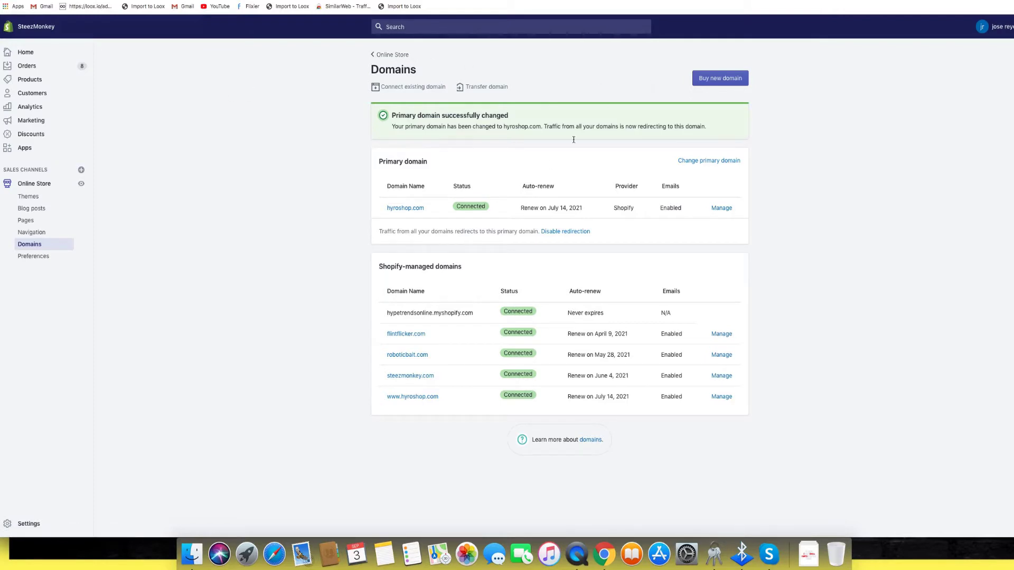
click(391, 55)
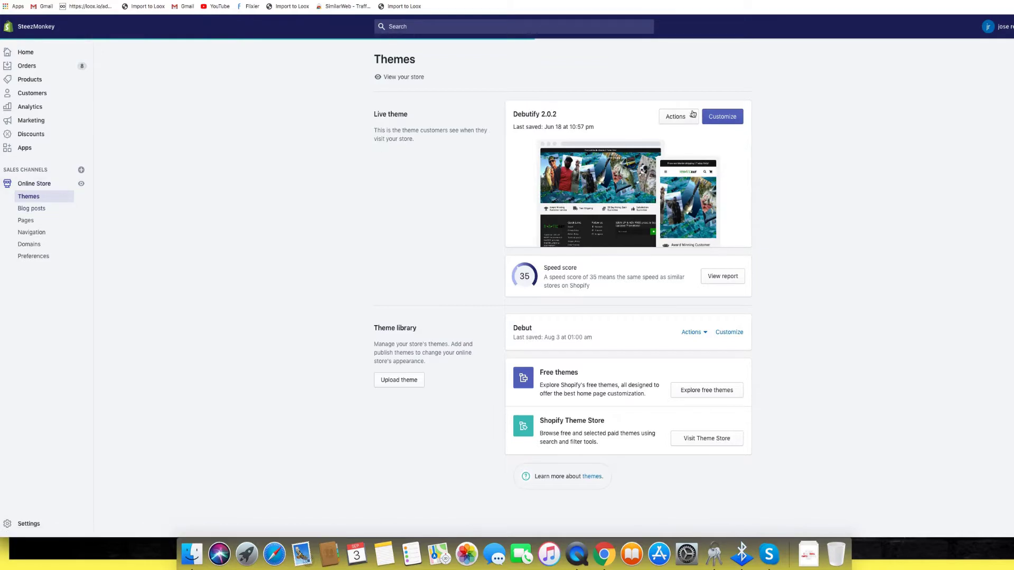
Step: Open the theme editor for the live Debutify 2.0.2 theme
click(717, 118)
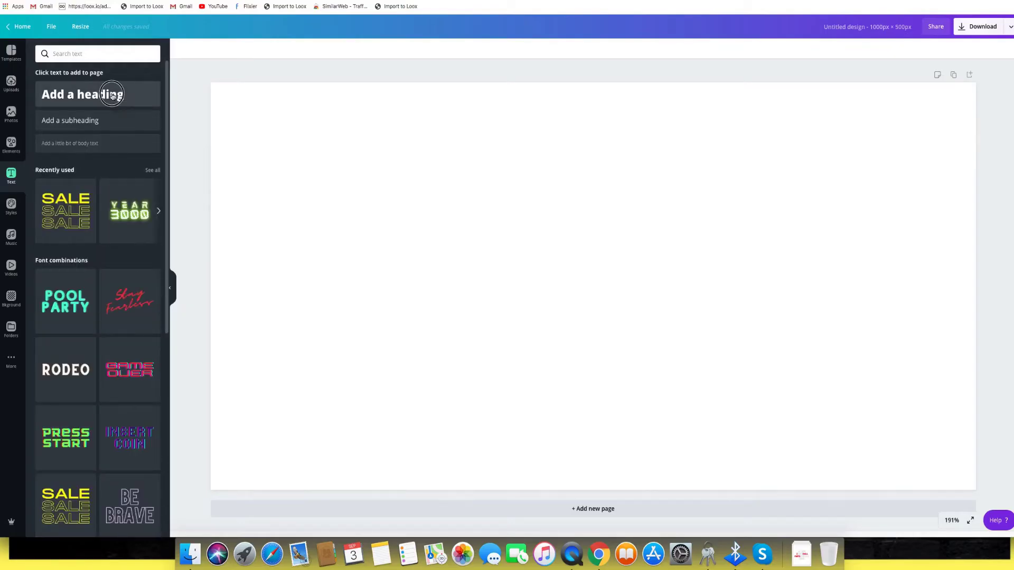
Step: Add two headings to the blank design reading 'Hyro' and 'Shop'
click(112, 96)
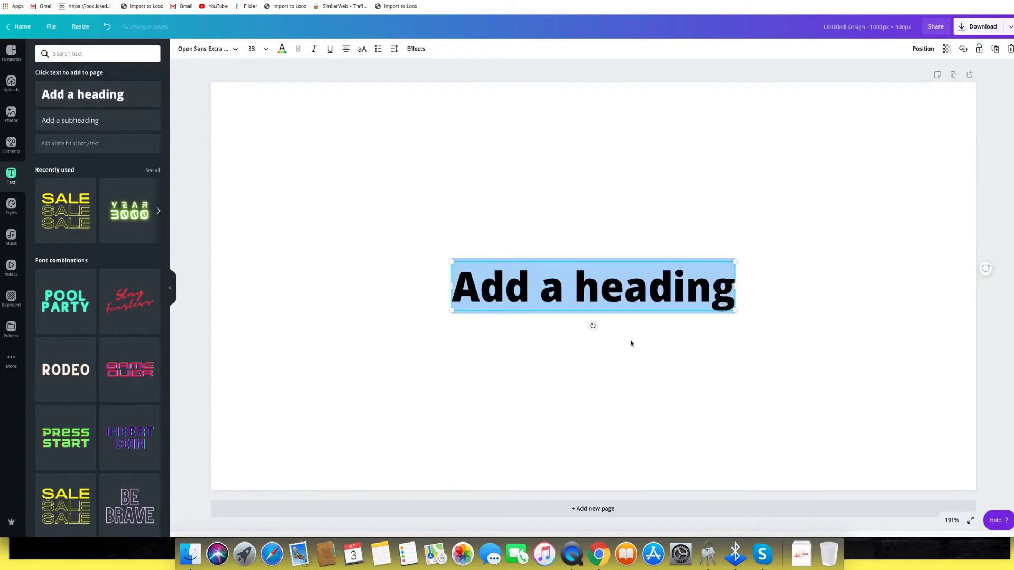
key(BackSpace)
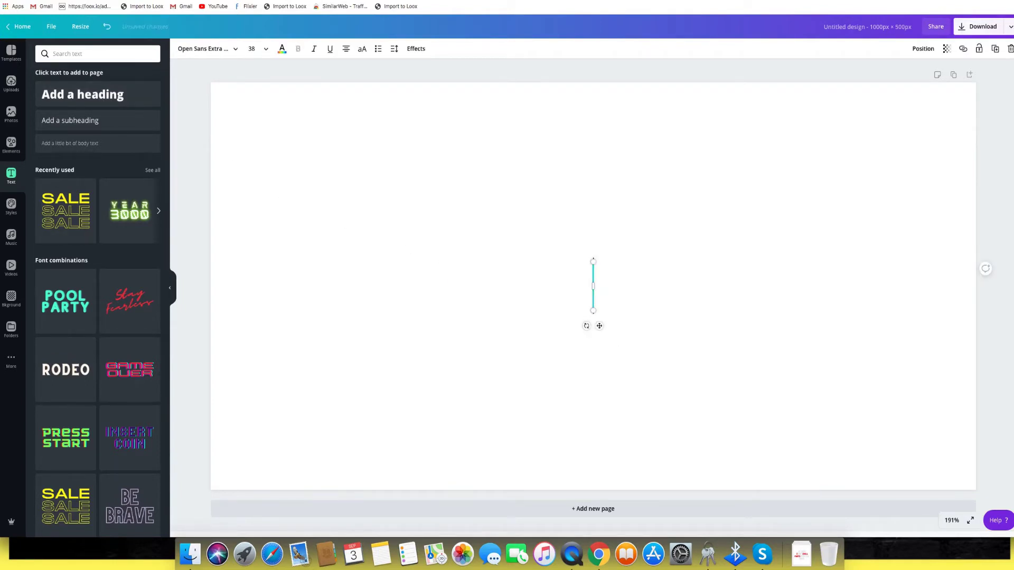
text(Hy)
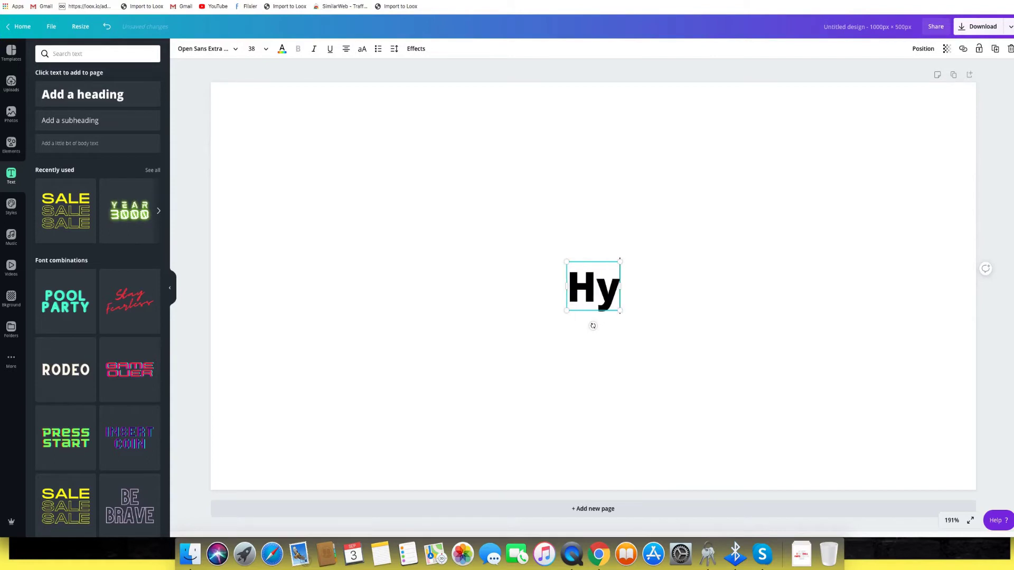
text(r)
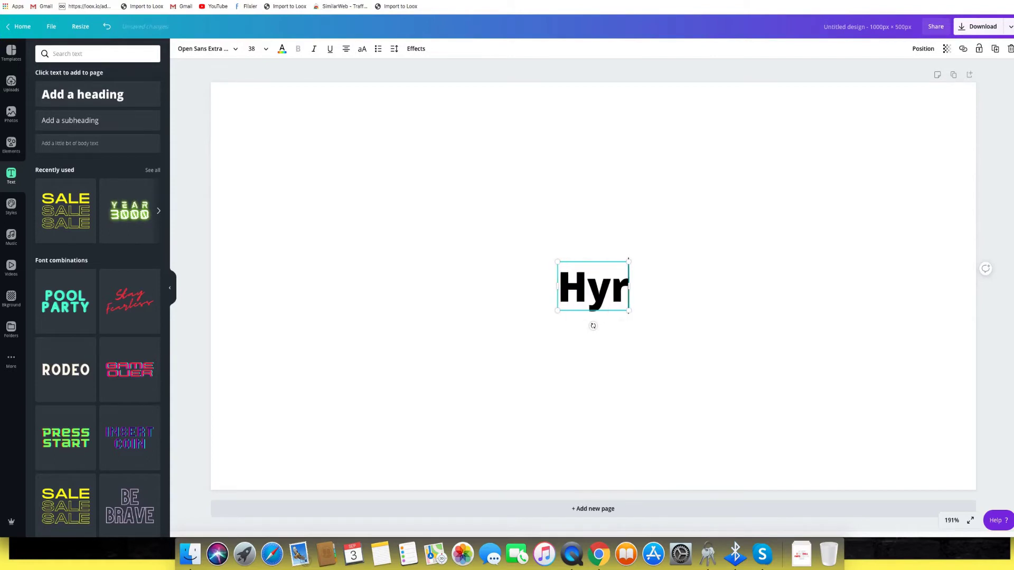
text(o)
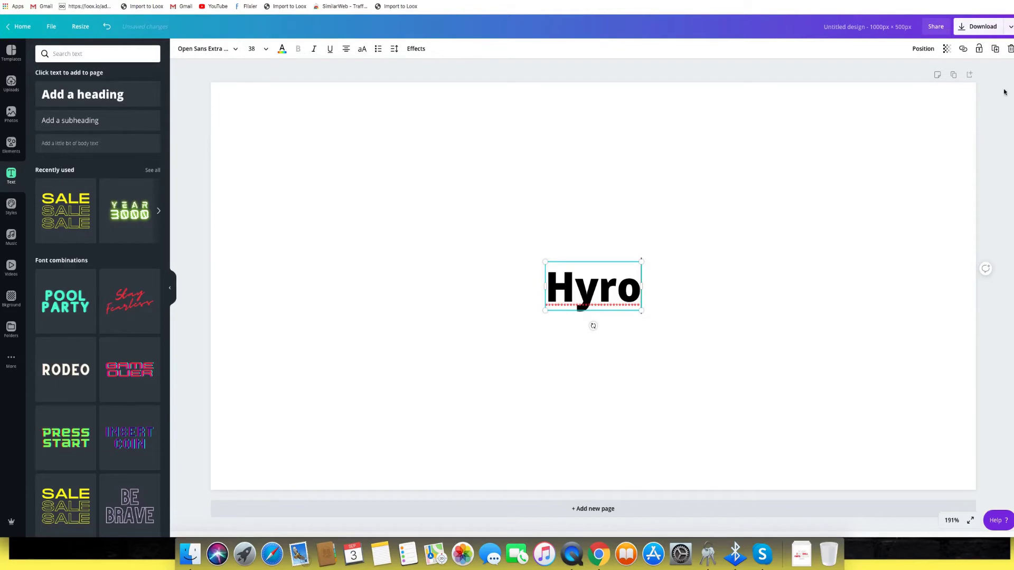
key(super+z)
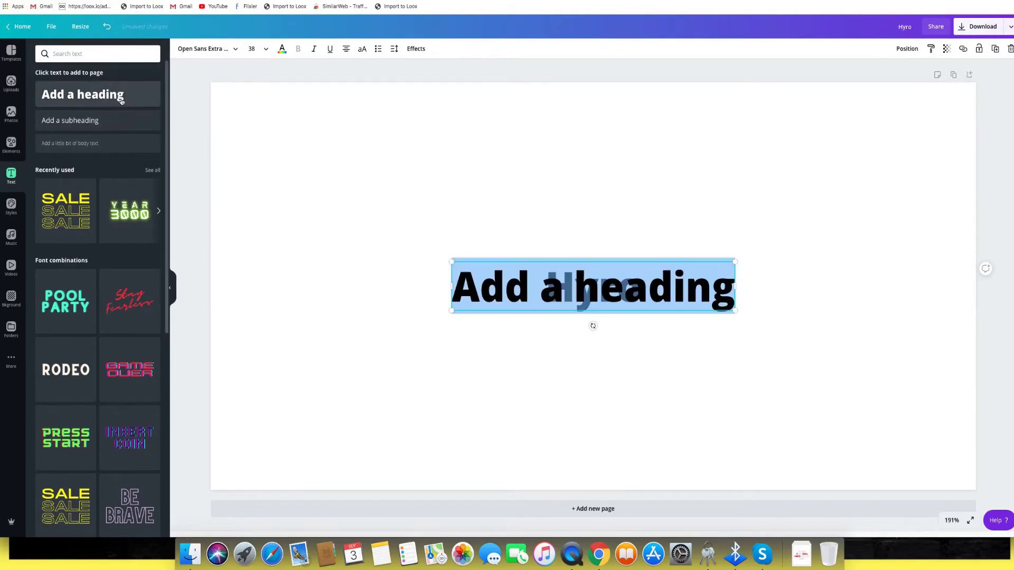
click(573, 368)
drag(629, 288, 653, 364)
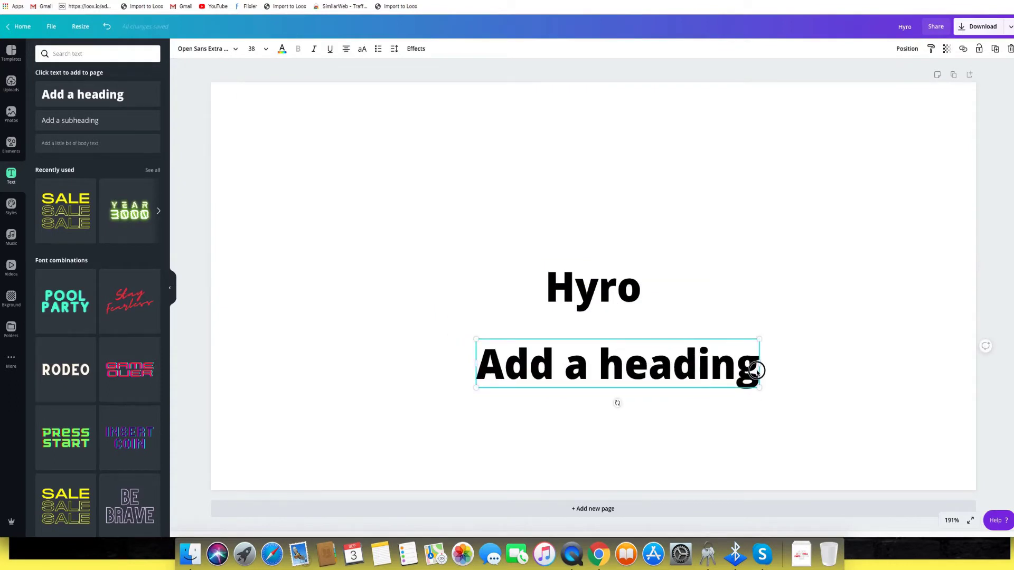
key(BackSpace)
key(BackSpace)
key(BackSpace)
key(BackSpace)
key(BackSpace)
key(BackSpace)
key(BackSpace)
key(BackSpace)
key(BackSpace)
key(BackSpace)
key(BackSpace)
key(BackSpace)
key(BackSpace)
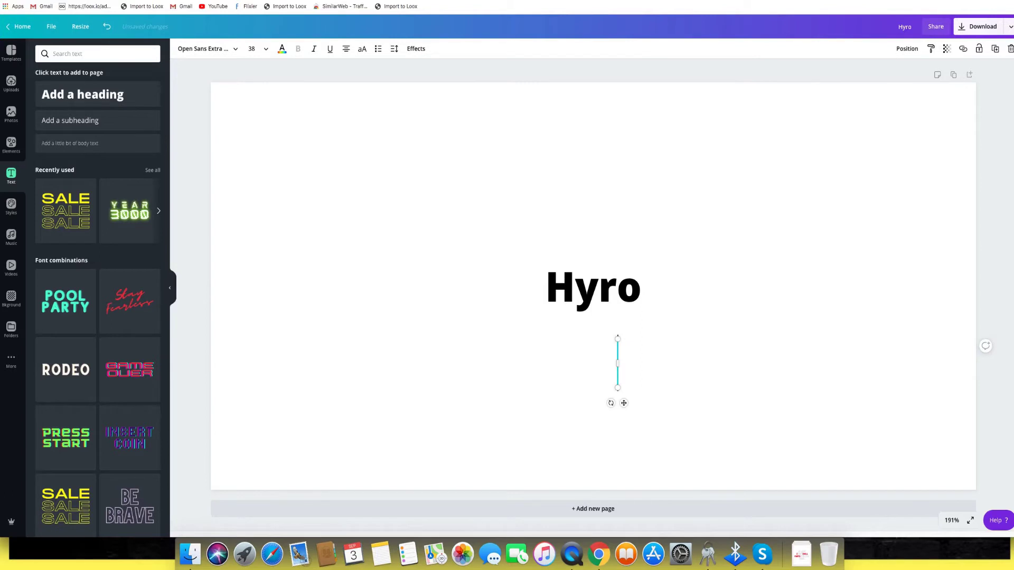
text(s)
key(BackSpace)
text(Shop)
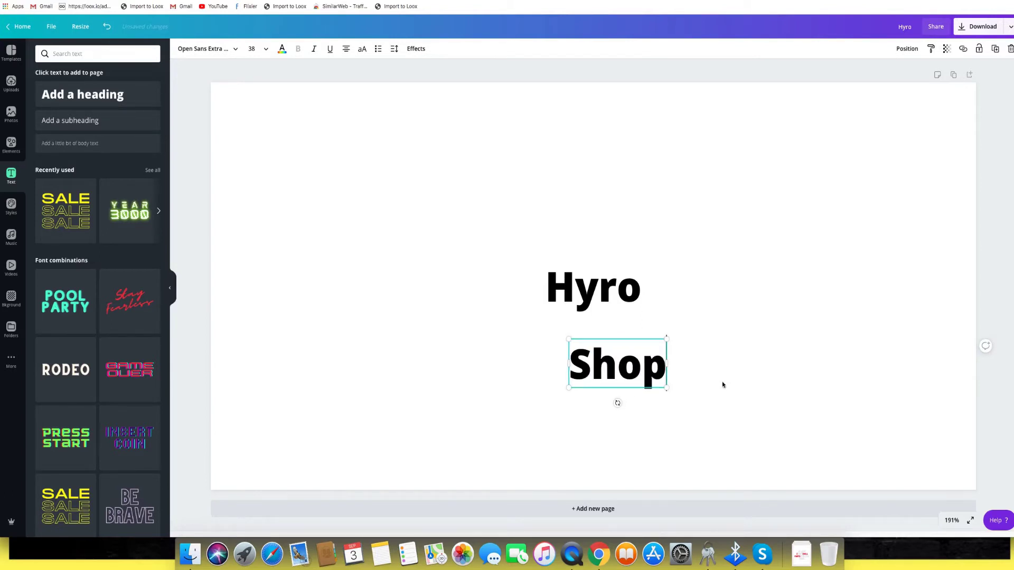
Step: Enlarge Hyro and Shop and line them up side by side
drag(549, 298, 175, 404)
drag(255, 351, 340, 294)
drag(245, 326, 187, 410)
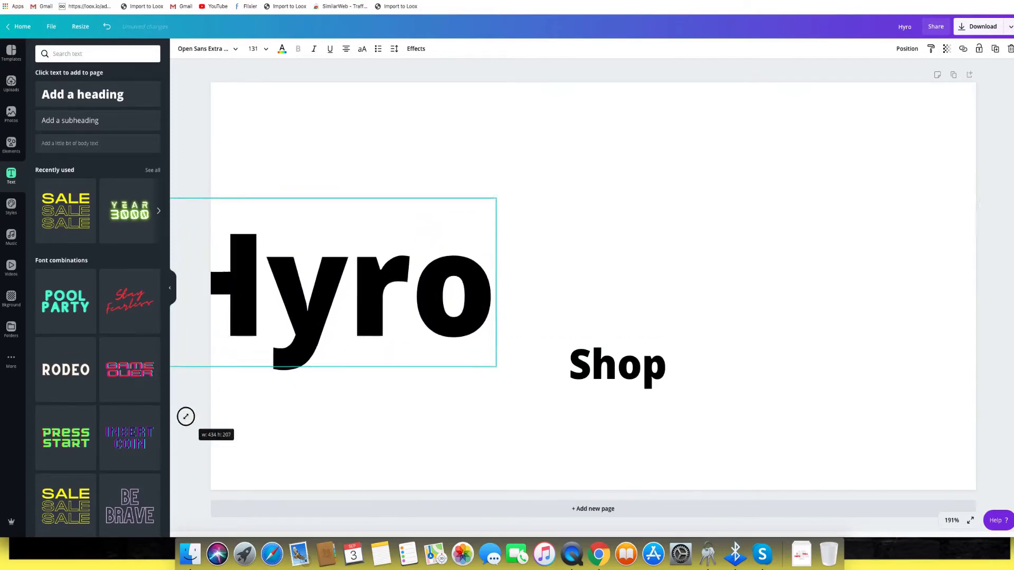
drag(268, 287, 380, 288)
drag(613, 380, 448, 478)
drag(474, 391, 704, 274)
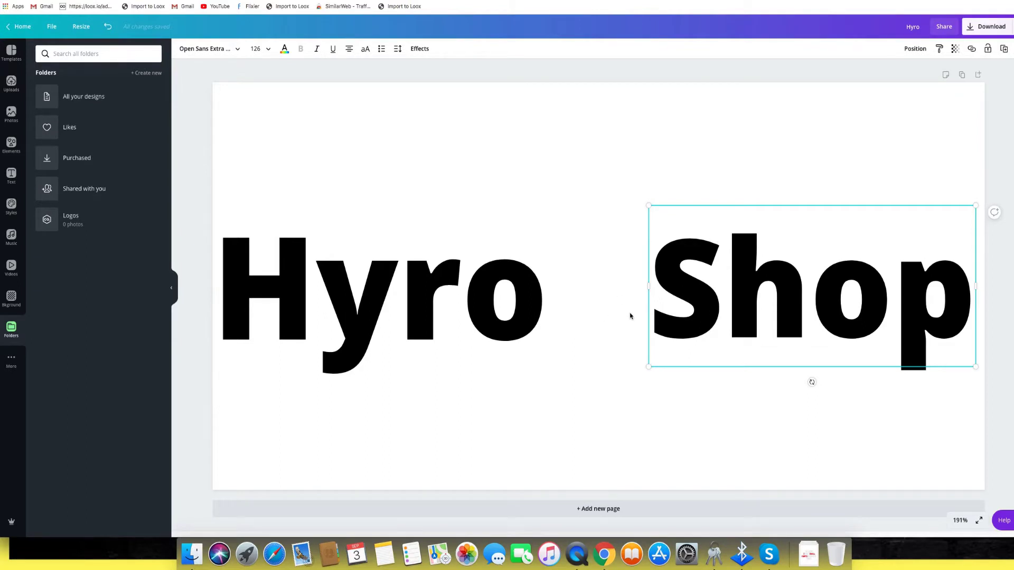
drag(695, 249, 655, 253)
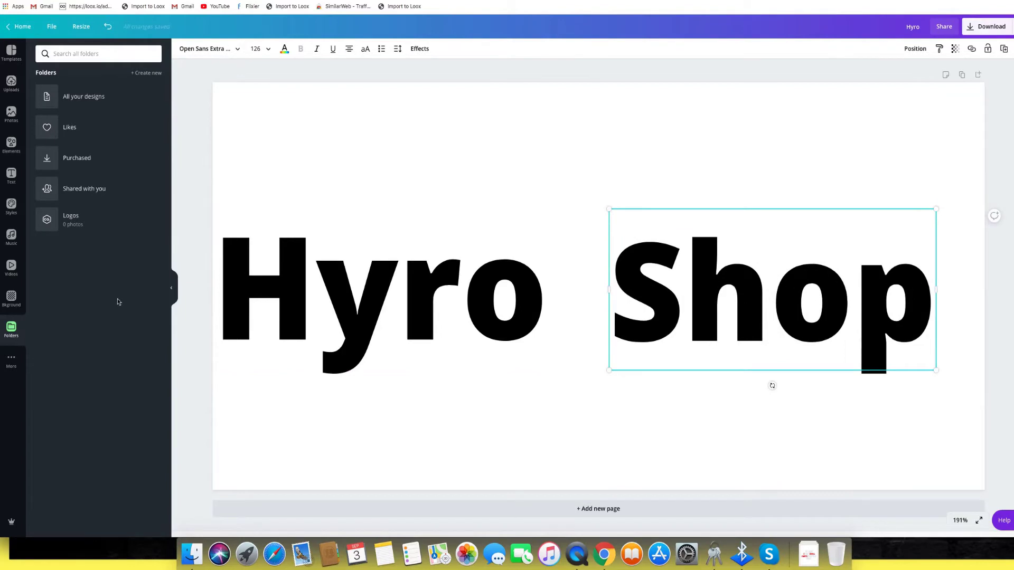
Step: Show all saved designs and delete the 'o' from Shop so it reads 'Sh p'
click(11, 360)
click(11, 330)
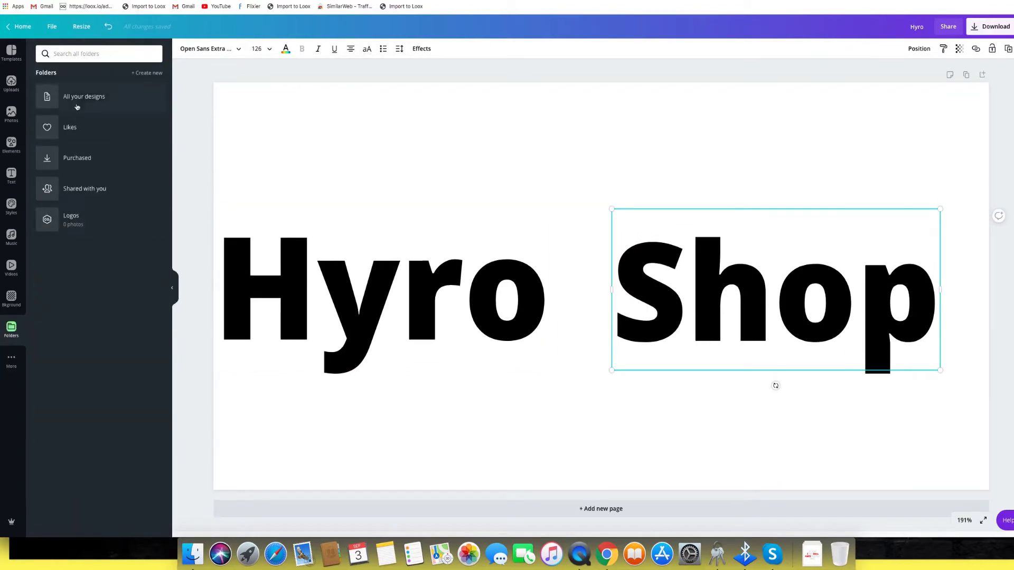
click(77, 107)
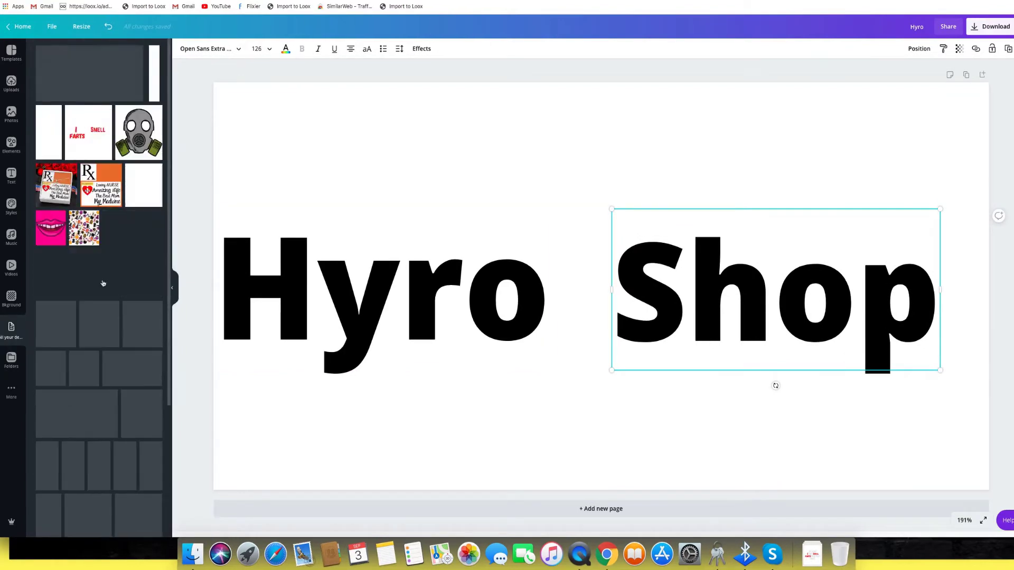
drag(299, 277, 465, 281)
key(ctrl+z)
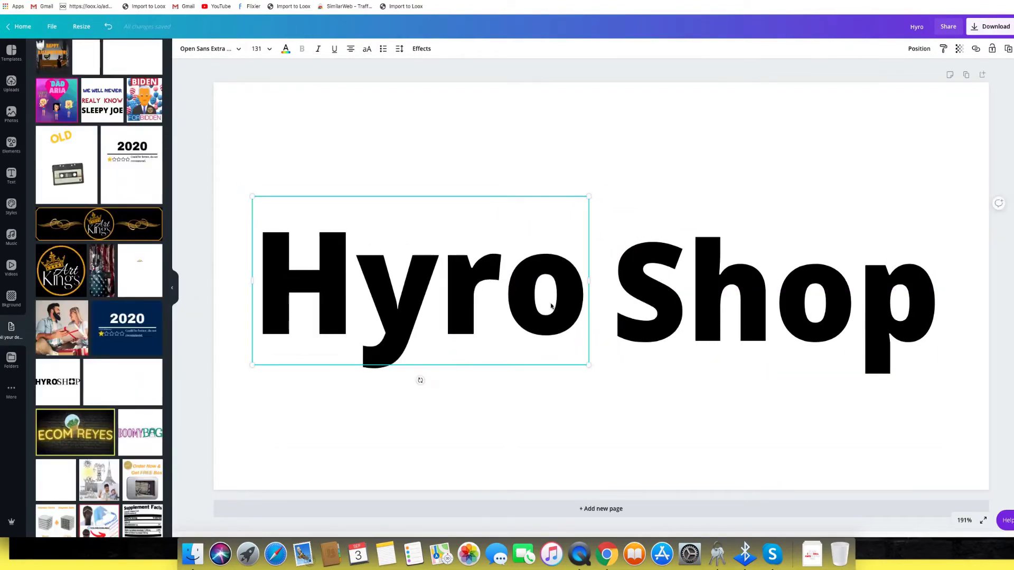
click(849, 333)
click(848, 333)
key(BackSpace)
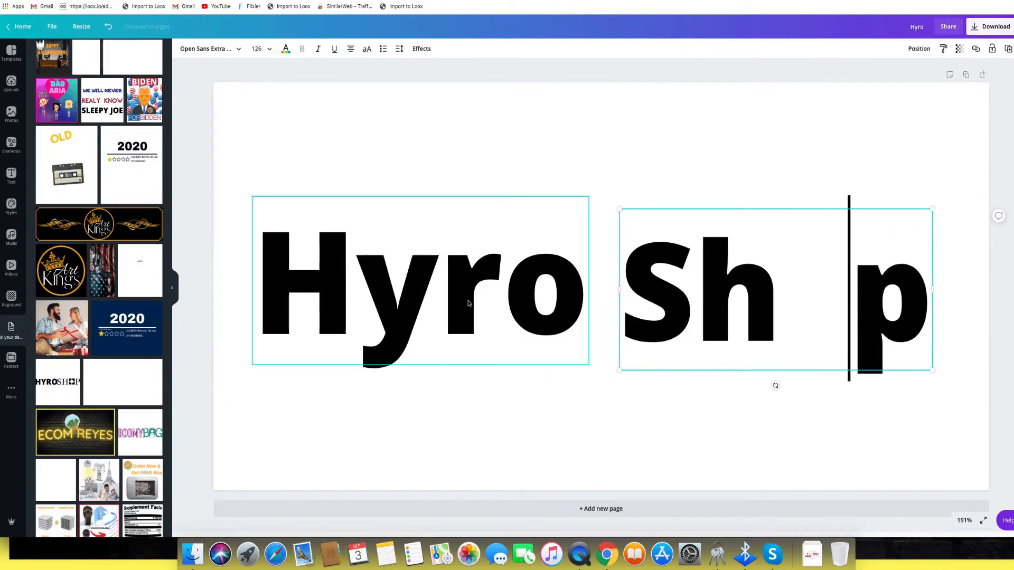
Step: Set the Hyro text to the Norwester font
click(573, 327)
click(210, 48)
click(57, 330)
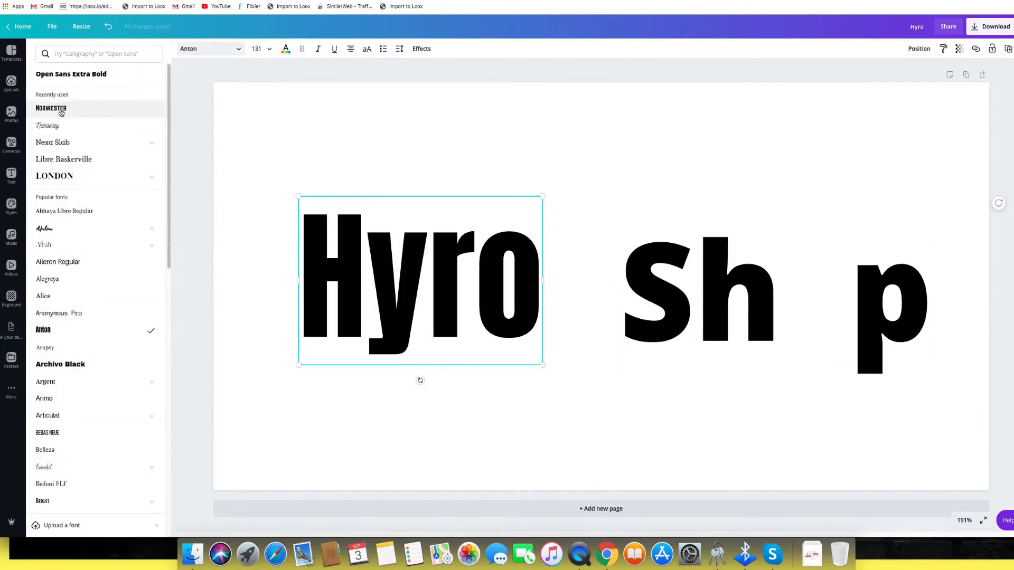
click(52, 108)
key(Escape)
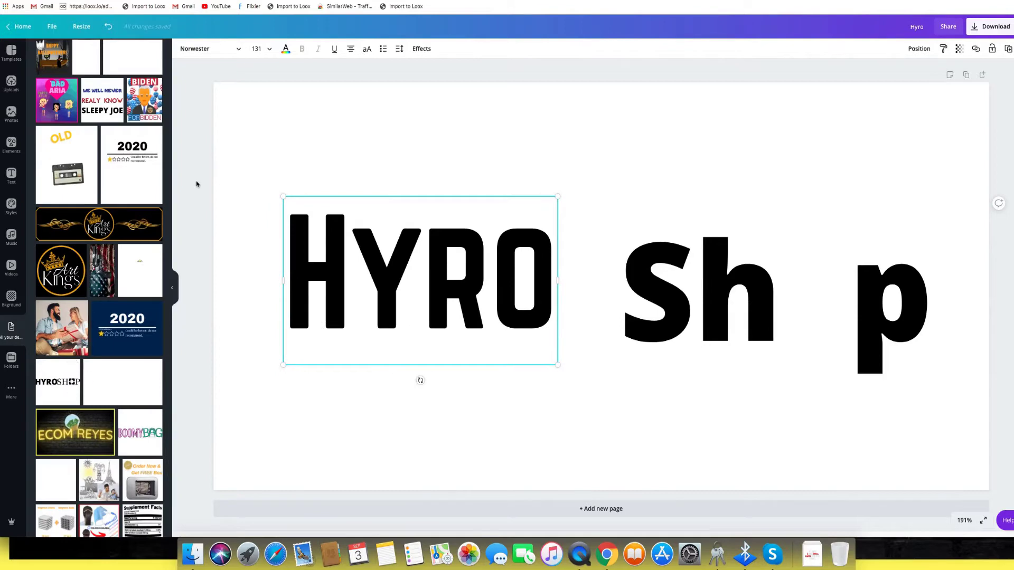
Step: Try several fonts on 'Sh p' and settle on Singel
click(697, 290)
click(209, 49)
scroll(62, 395, down, 5)
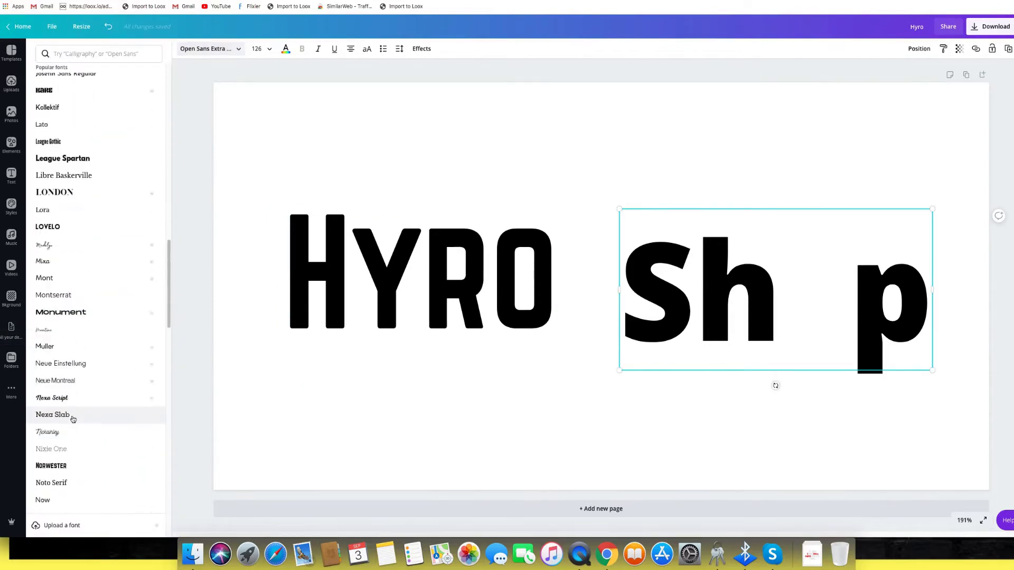
scroll(62, 395, down, 8)
click(63, 286)
click(62, 371)
scroll(62, 372, down, 4)
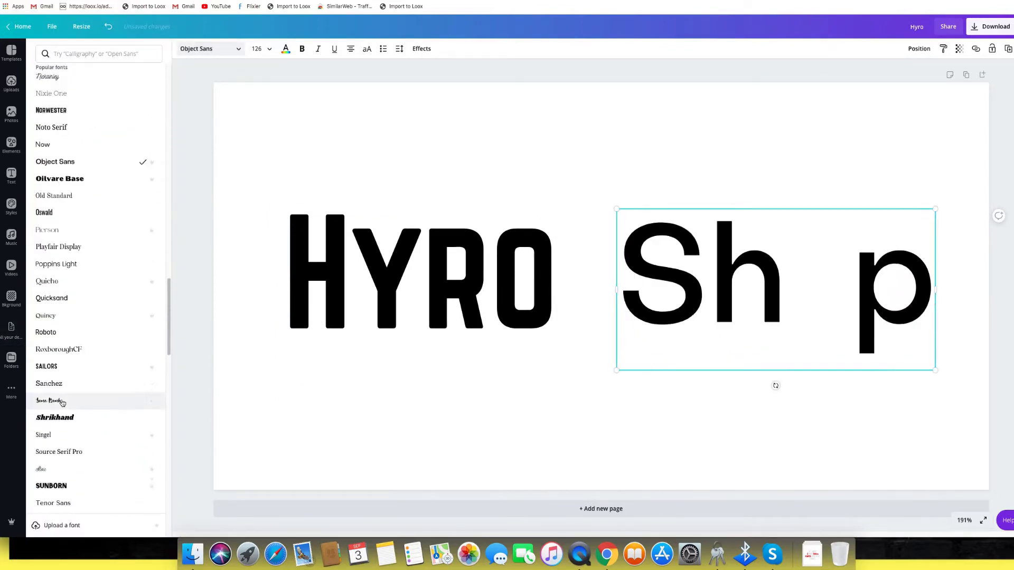
click(64, 416)
click(63, 434)
scroll(69, 436, down, 4)
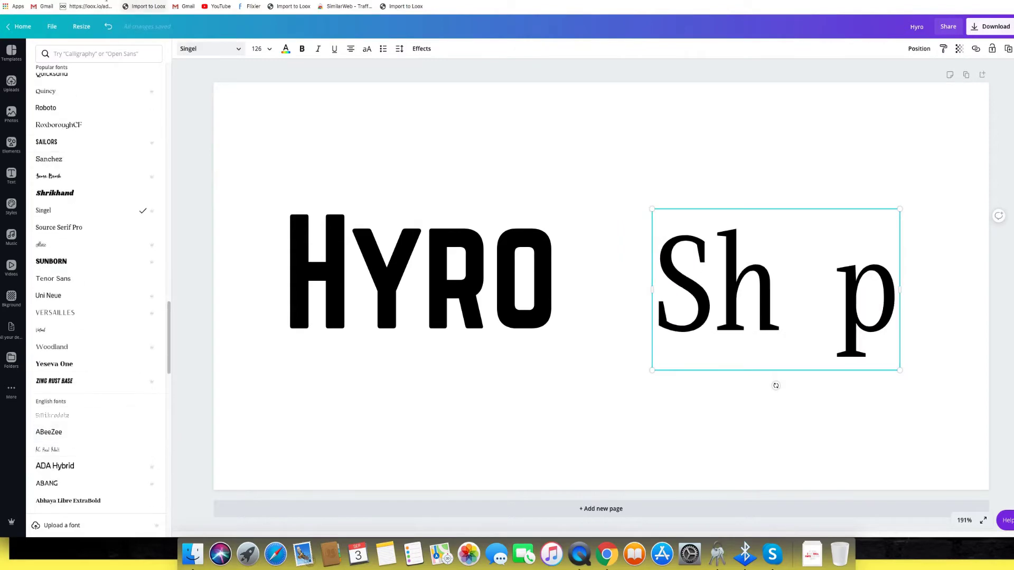
scroll(98, 304, down, 5)
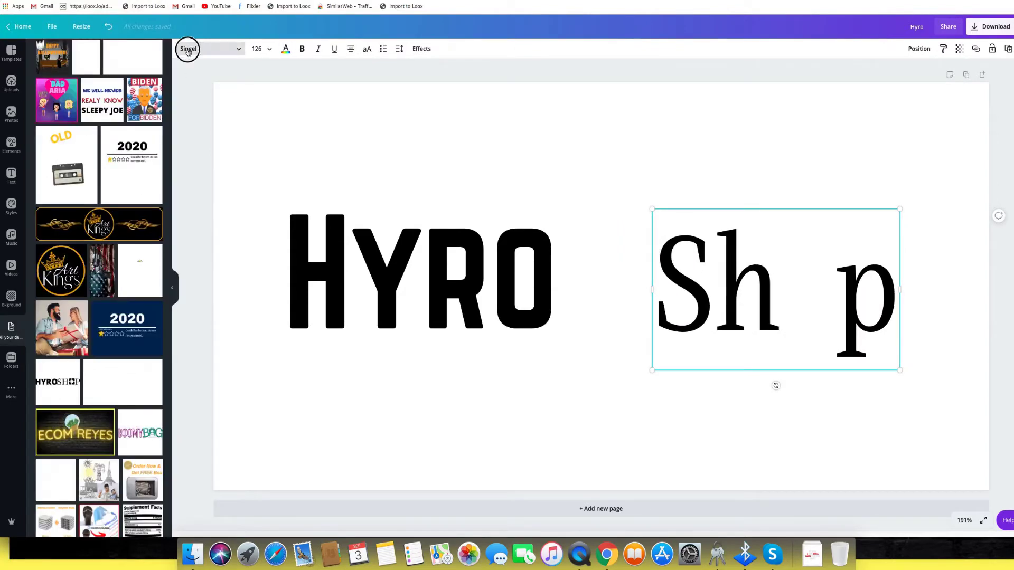
scroll(80, 238, up, 15)
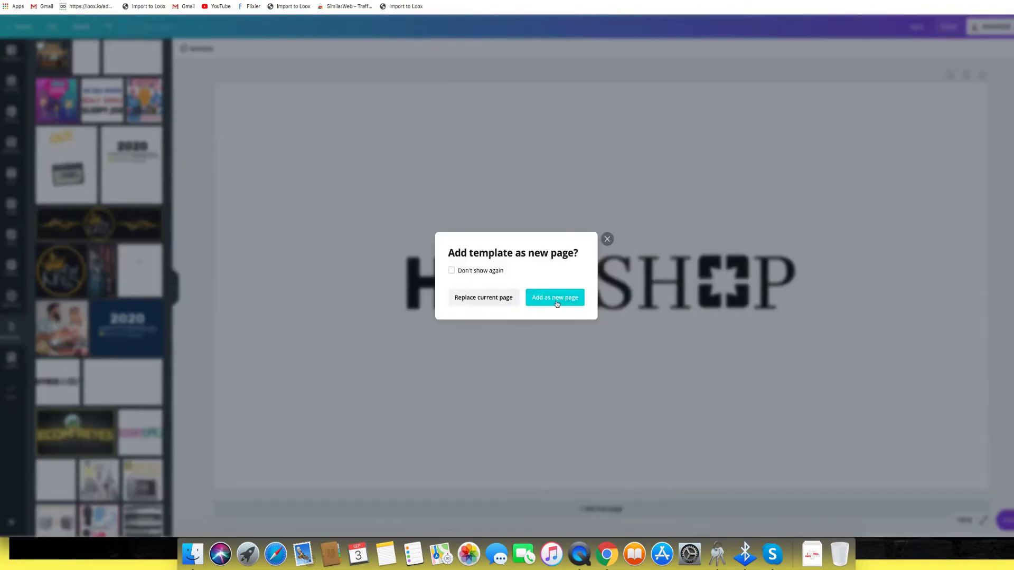
Step: Add the saved HYROSHOP design as a new page, group it, enlarge it and centre it
click(546, 297)
scroll(509, 353, up, 5)
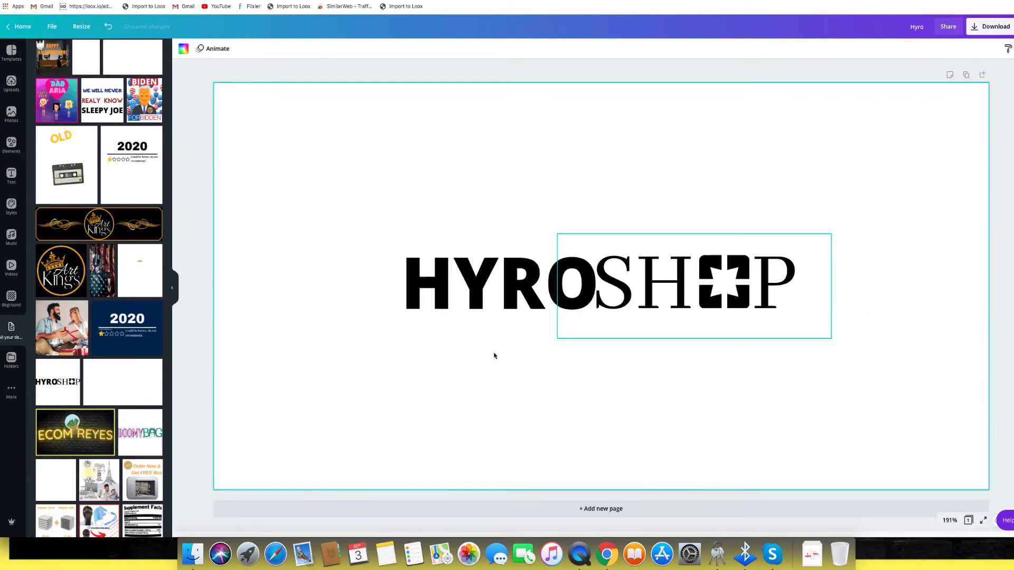
drag(481, 369, 445, 312)
key(super+g)
mouse_move(385, 340)
mouse_down()
mouse_move(265, 367)
mouse_move(375, 338)
mouse_up()
drag(251, 373, 185, 390)
drag(272, 326, 312, 325)
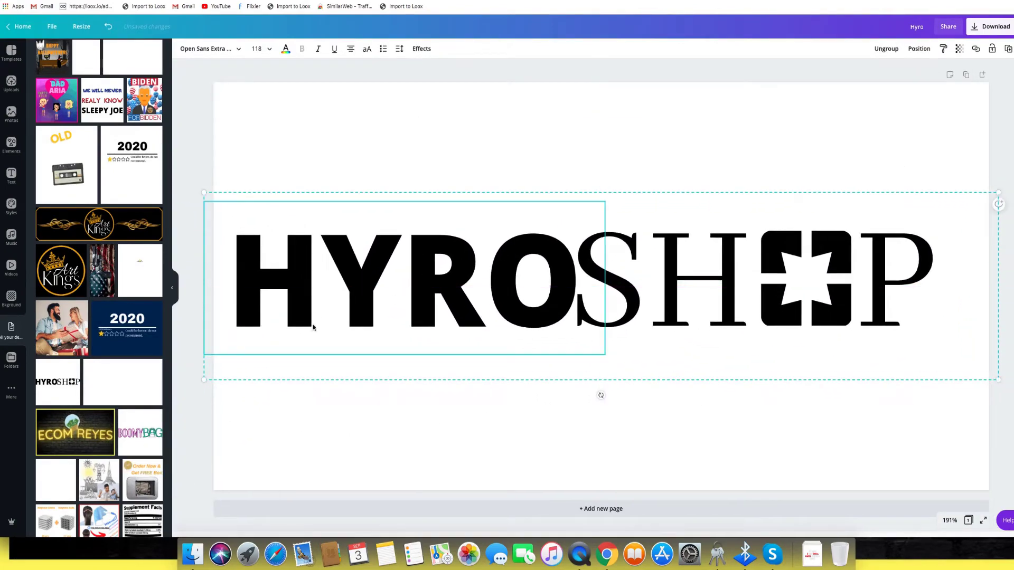
drag(599, 257, 649, 269)
click(845, 132)
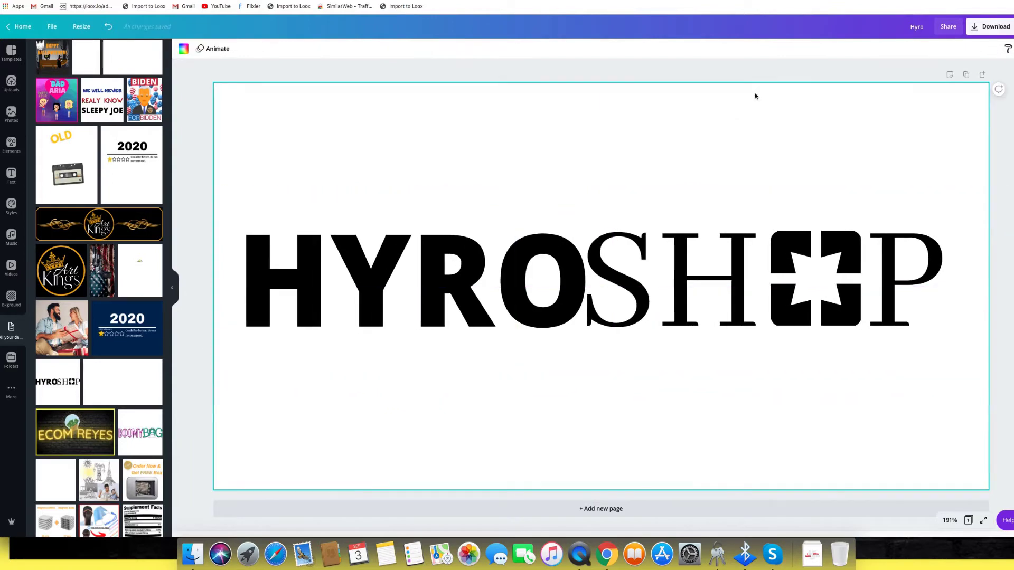
Step: Download the HYROSHOP logo as a PNG with transparent background
click(988, 26)
click(912, 135)
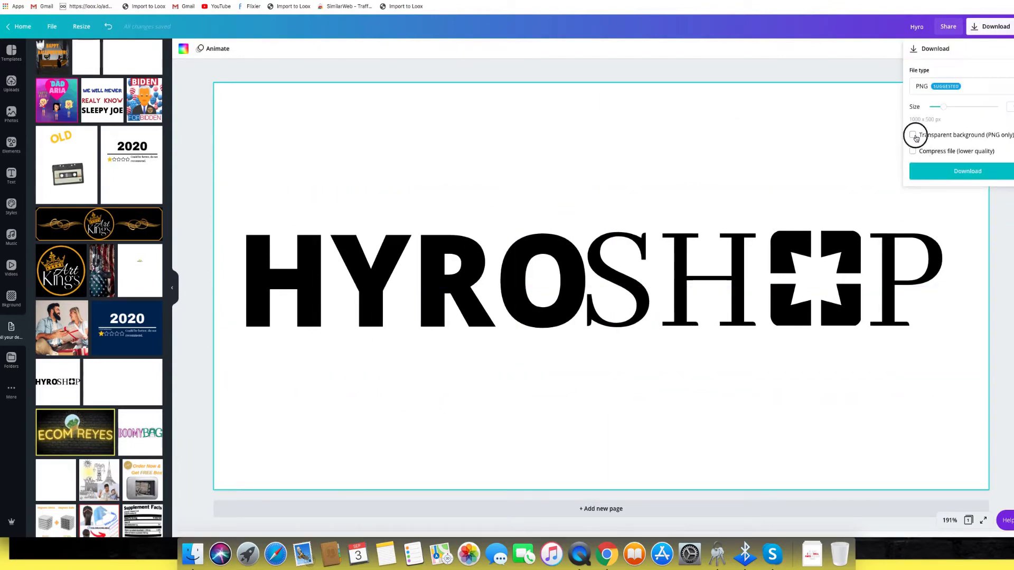
click(950, 172)
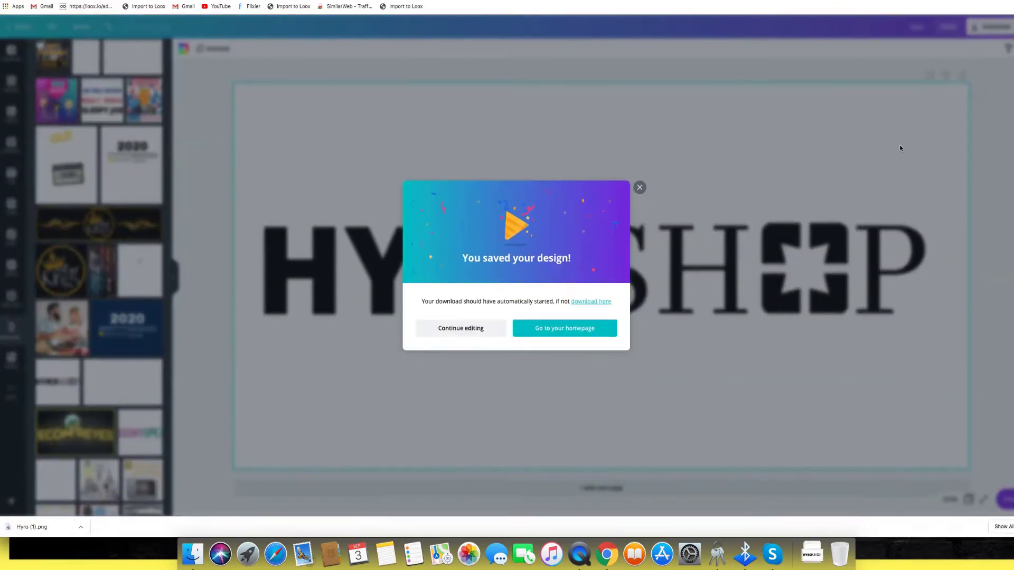
click(331, 135)
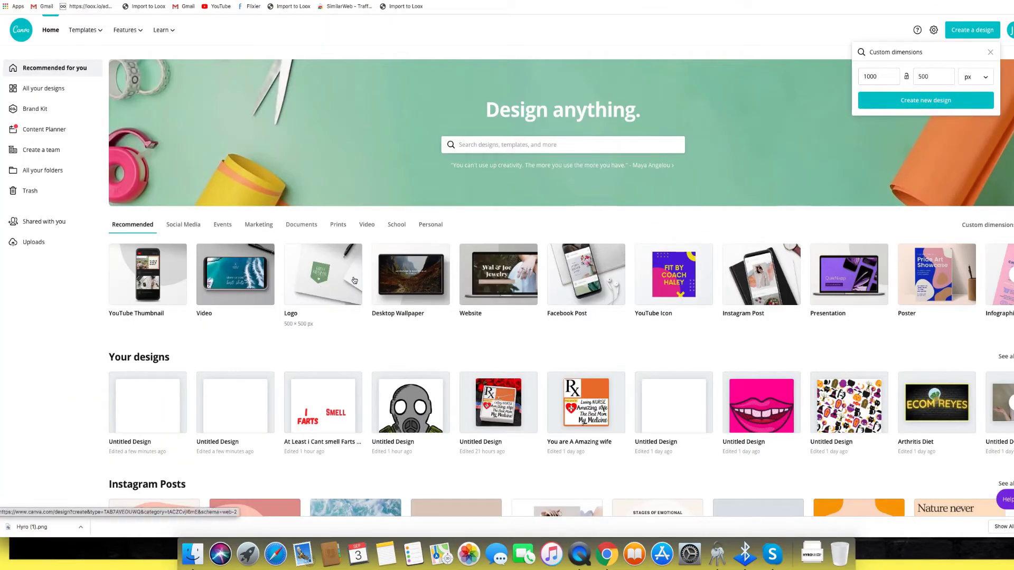
Step: Create a new 300 × 300 px custom-size design
double_click(878, 77)
text(300)
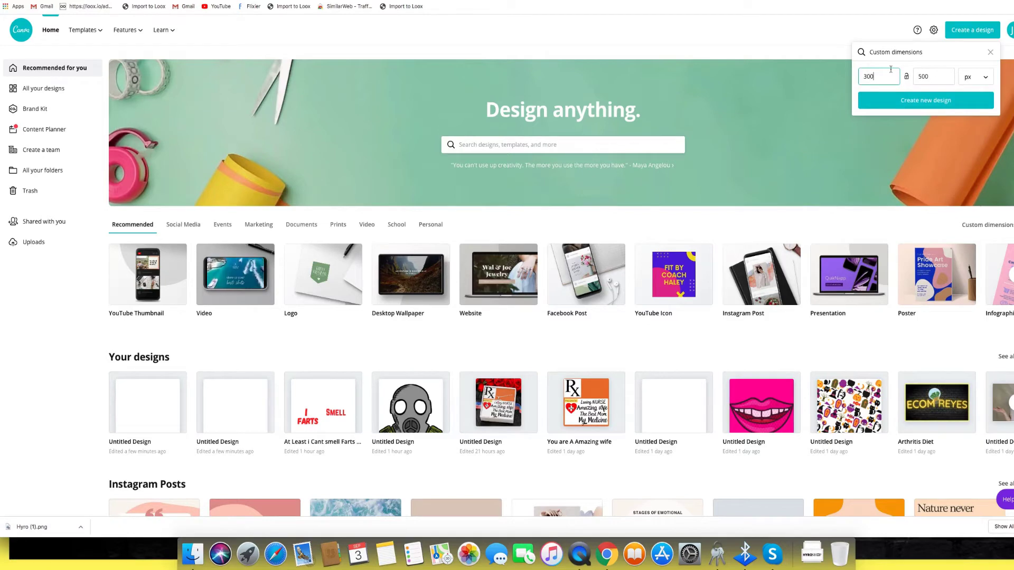
double_click(934, 77)
text(300)
click(915, 100)
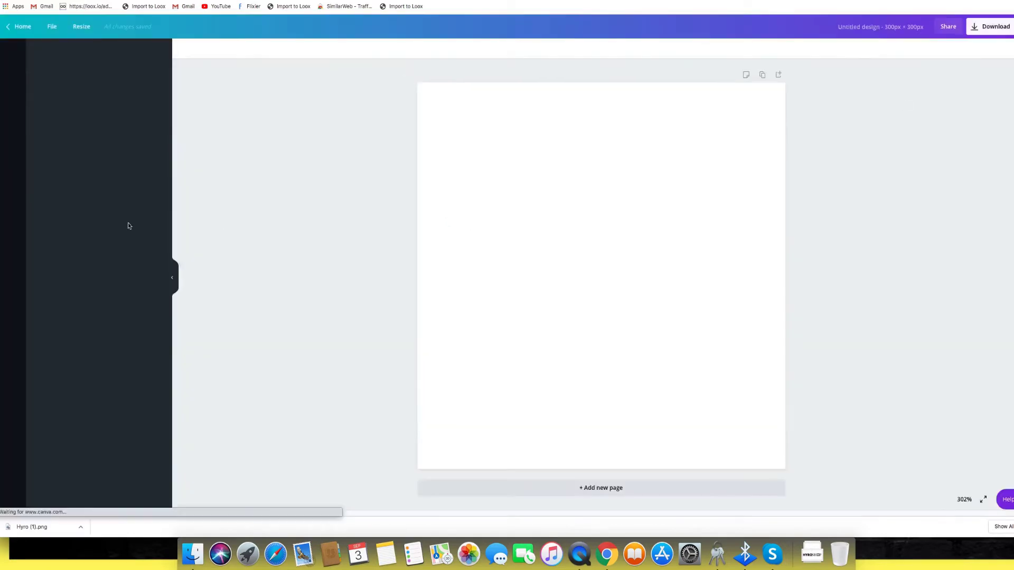
Step: Insert the HYROSHOP design, ungroup it, delete the text and enlarge the icon to fill the canvas
click(11, 330)
click(110, 69)
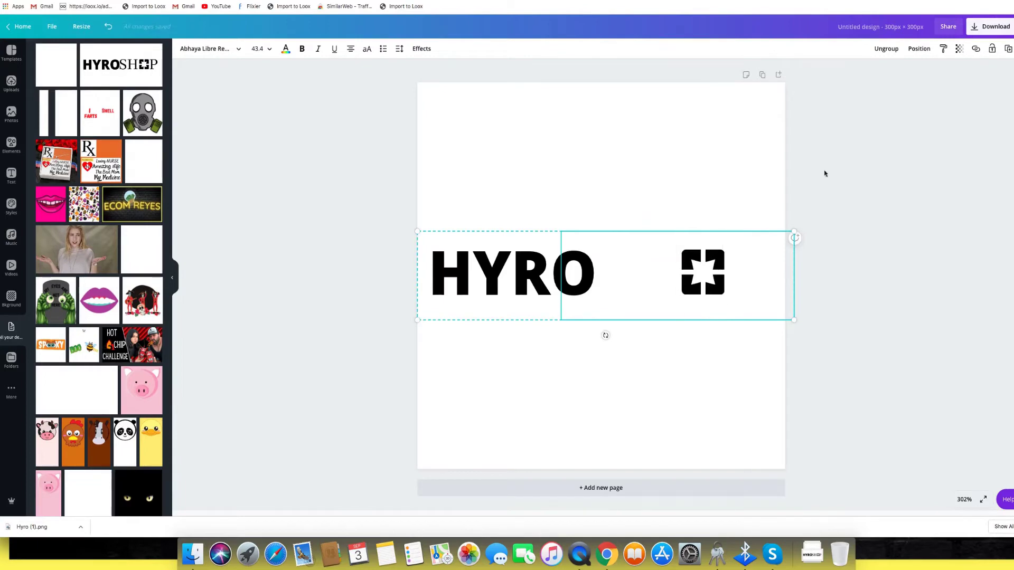
click(1008, 49)
click(993, 69)
click(1008, 49)
click(1000, 76)
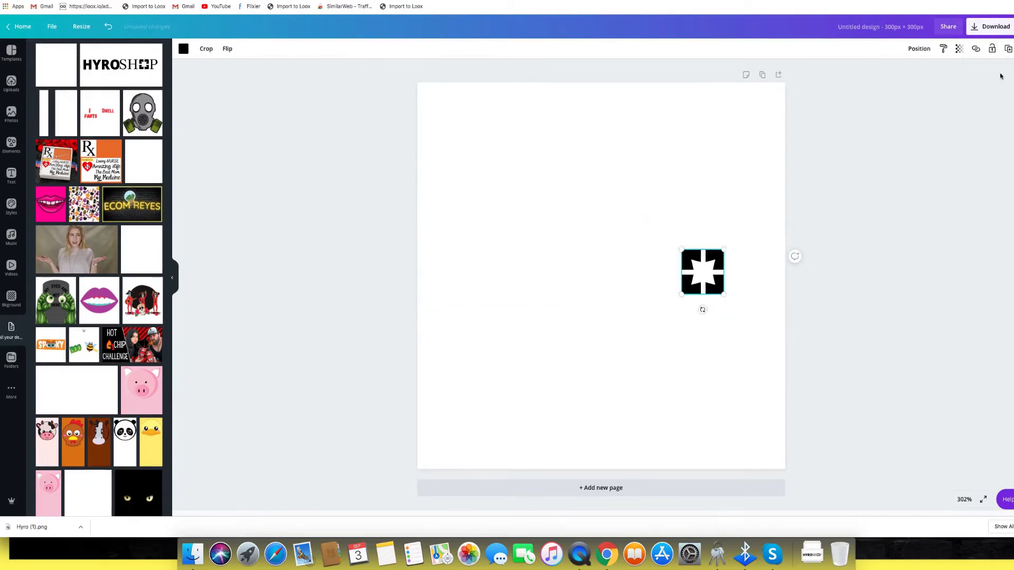
drag(681, 294, 452, 391)
click(855, 276)
Step: Download the icon as a transparent-background PNG
click(990, 27)
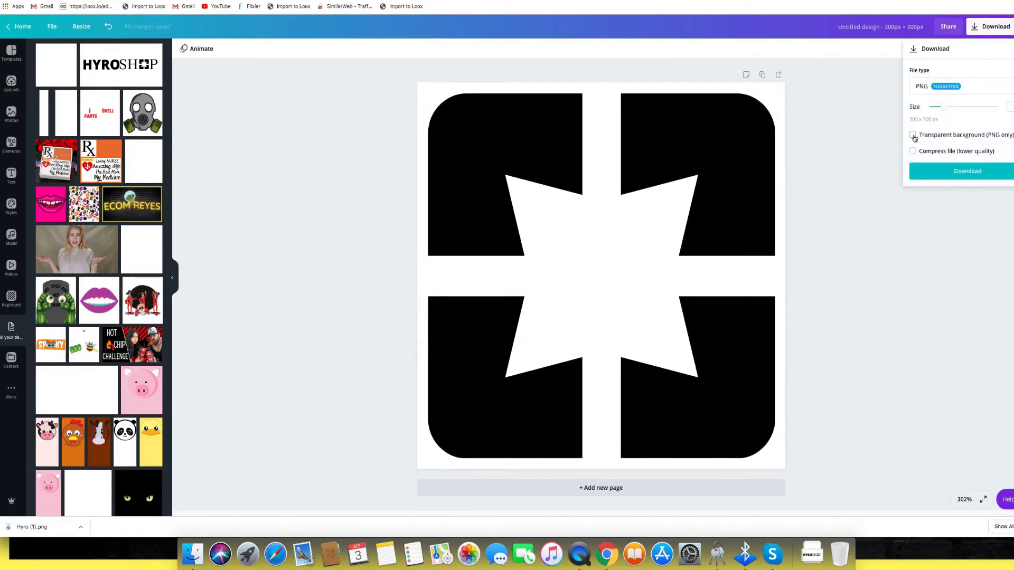
click(913, 135)
click(967, 171)
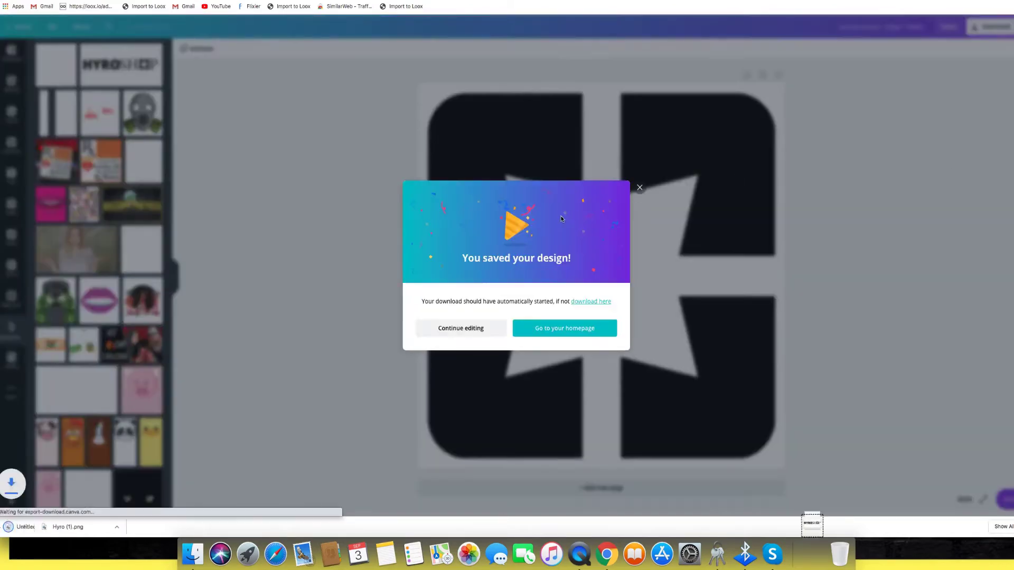
click(306, 160)
key(ctrl+Tab)
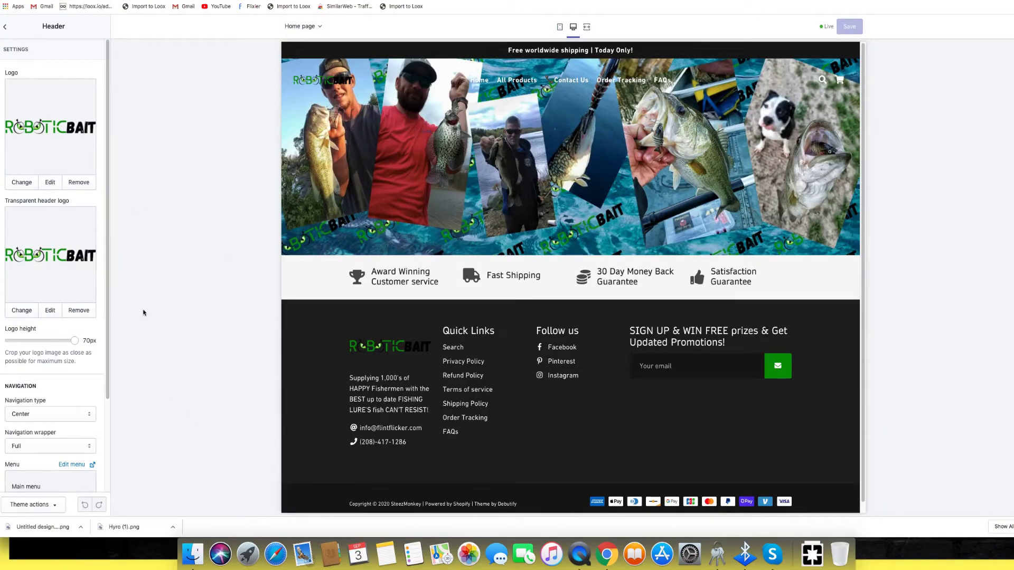
Step: Upload the icon and HYROSHOP logo images and set the HYROSHOP logo as the header logo
click(22, 182)
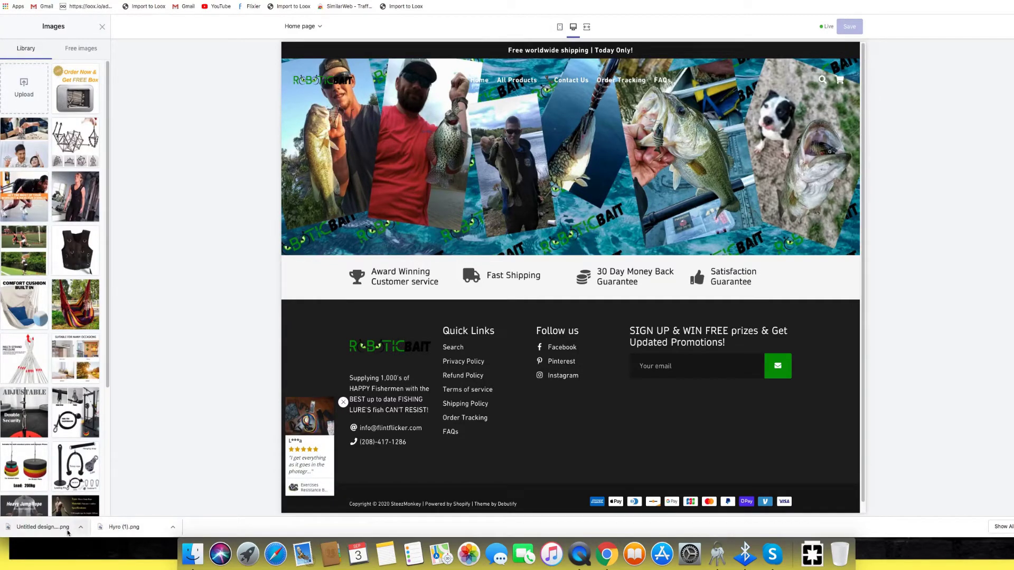
drag(40, 527, 27, 87)
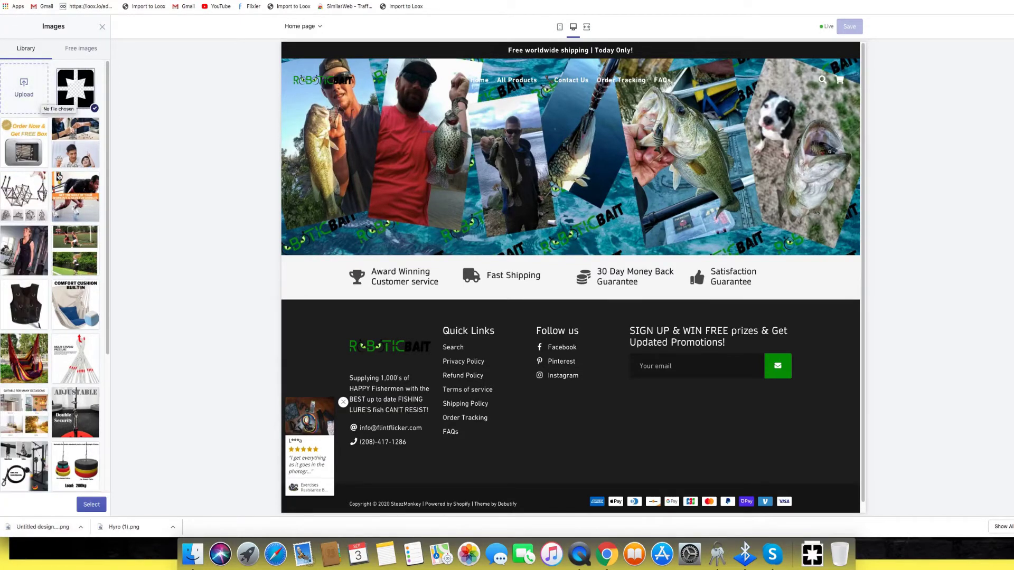
drag(112, 525, 23, 122)
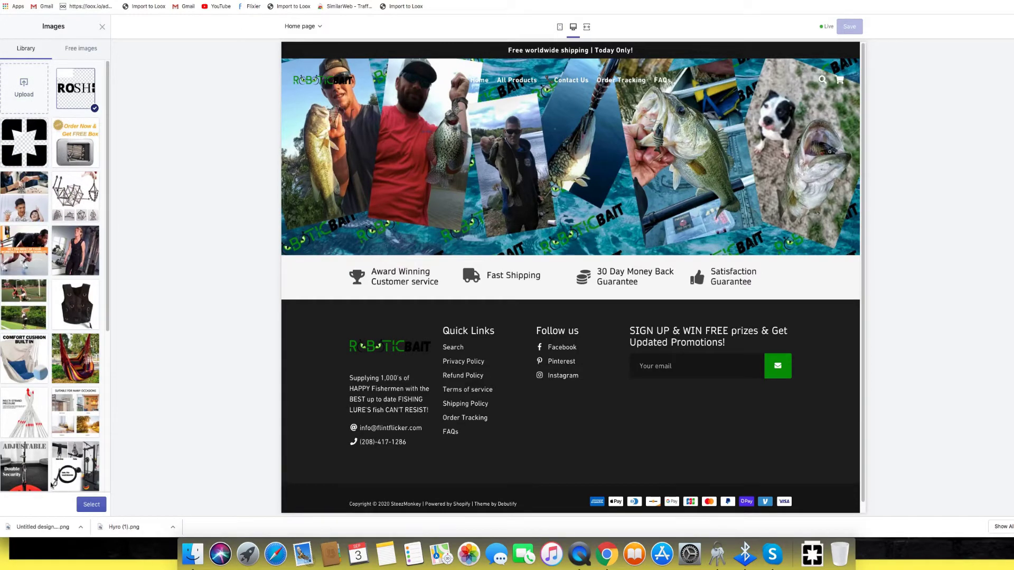
click(96, 503)
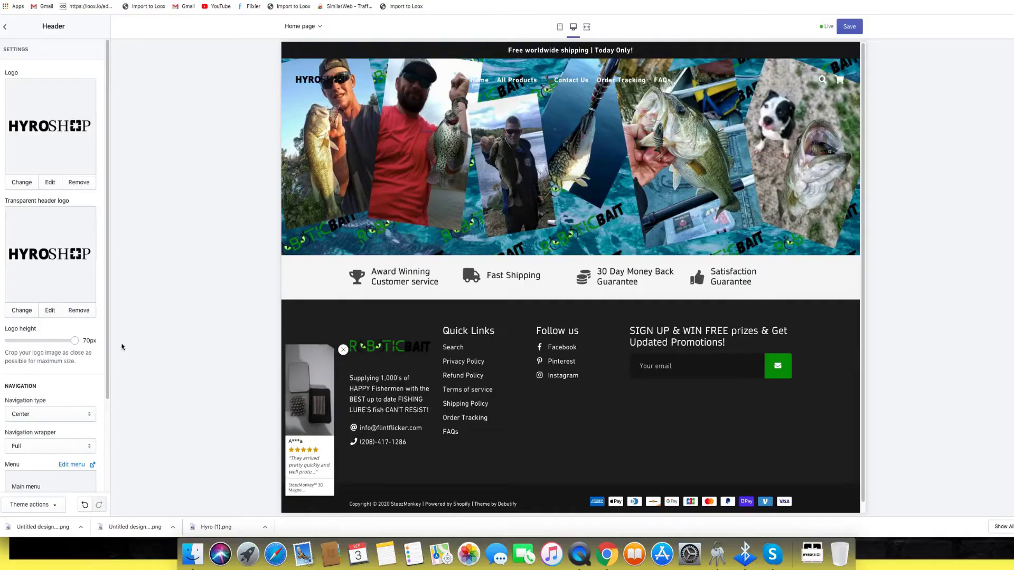
Step: Review the header settings, then open the Slideshow section settings
scroll(79, 386, down, 3)
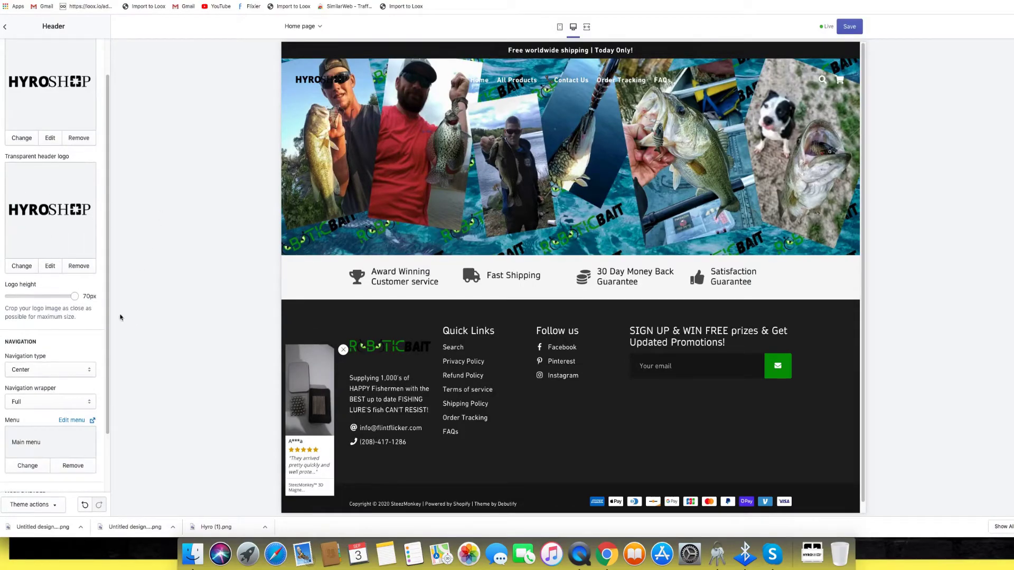
scroll(95, 317, down, 3)
scroll(34, 117, up, 5)
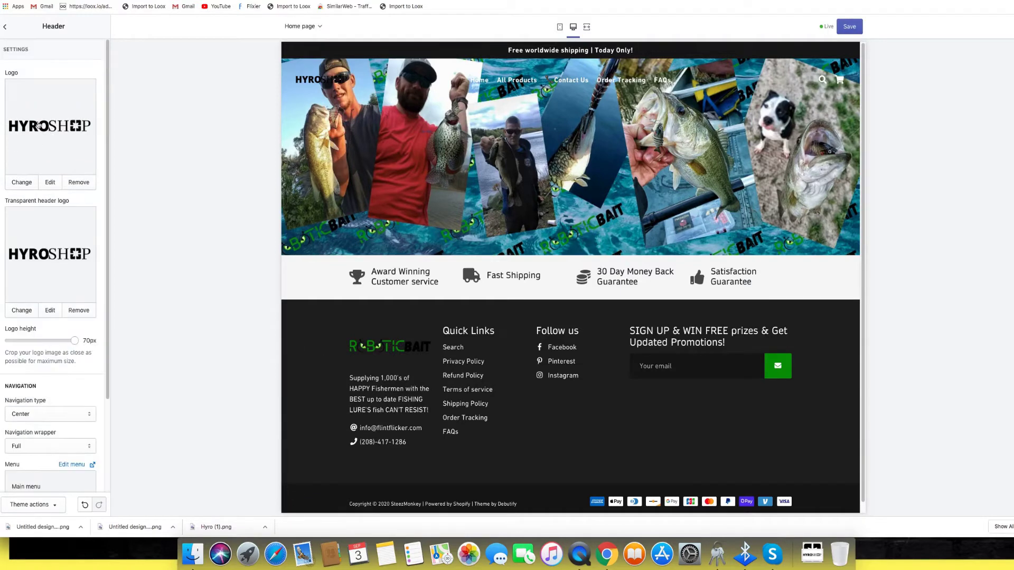
click(8, 27)
click(41, 184)
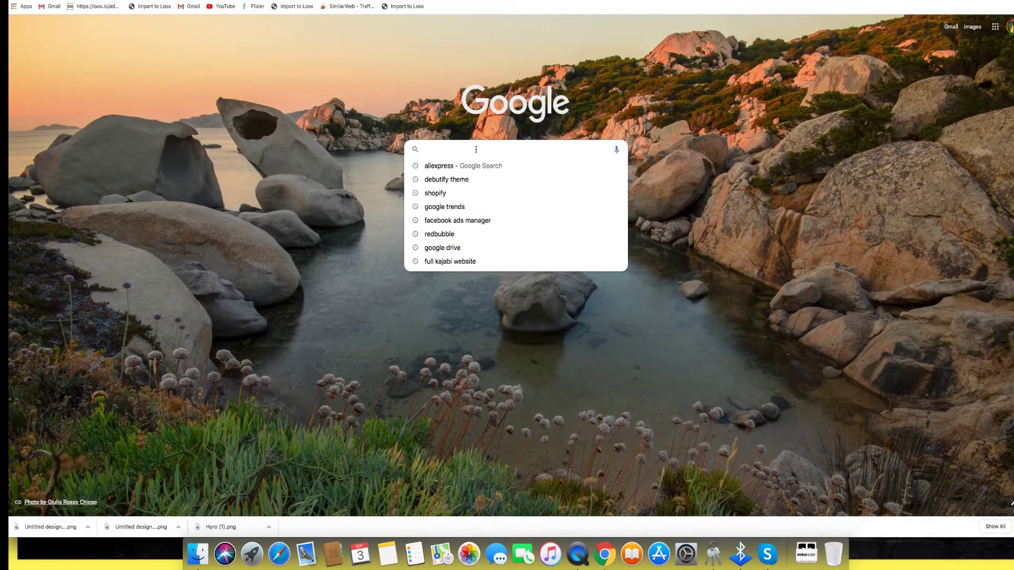
Step: Google 'unsplash', open Unsplash, browse its photo grid and type 'products' into its search
text(un)
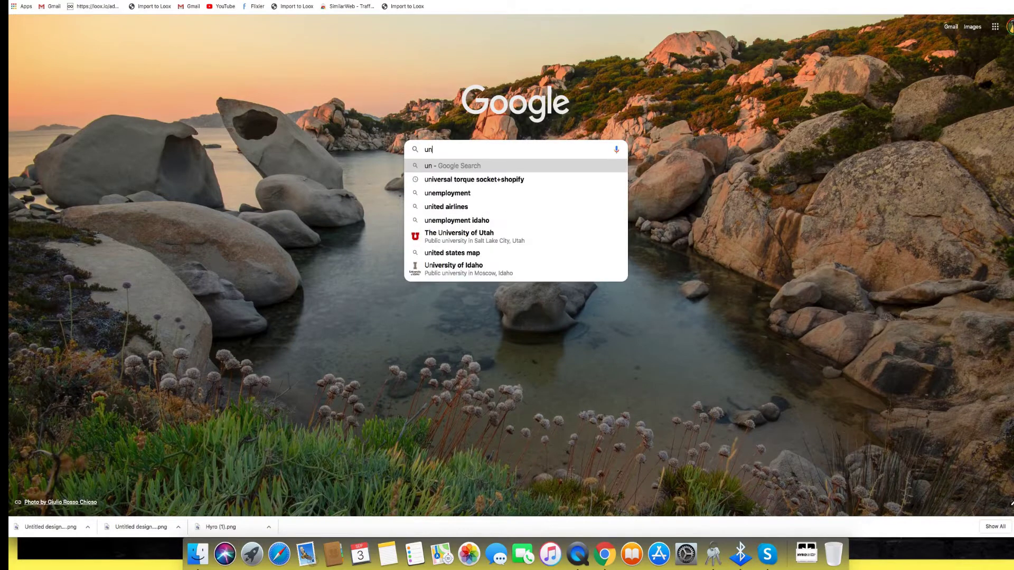
text(splash)
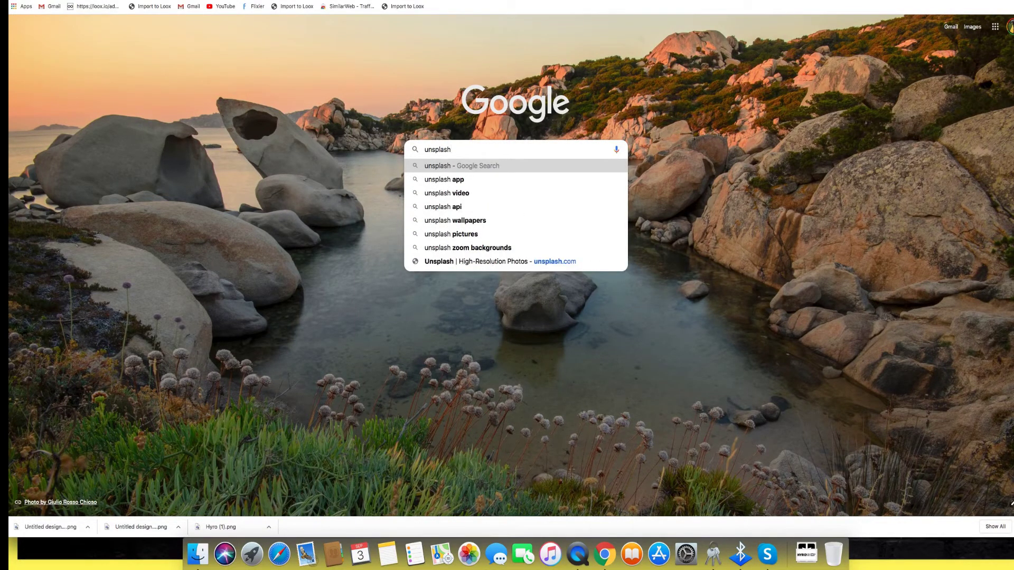
key(Return)
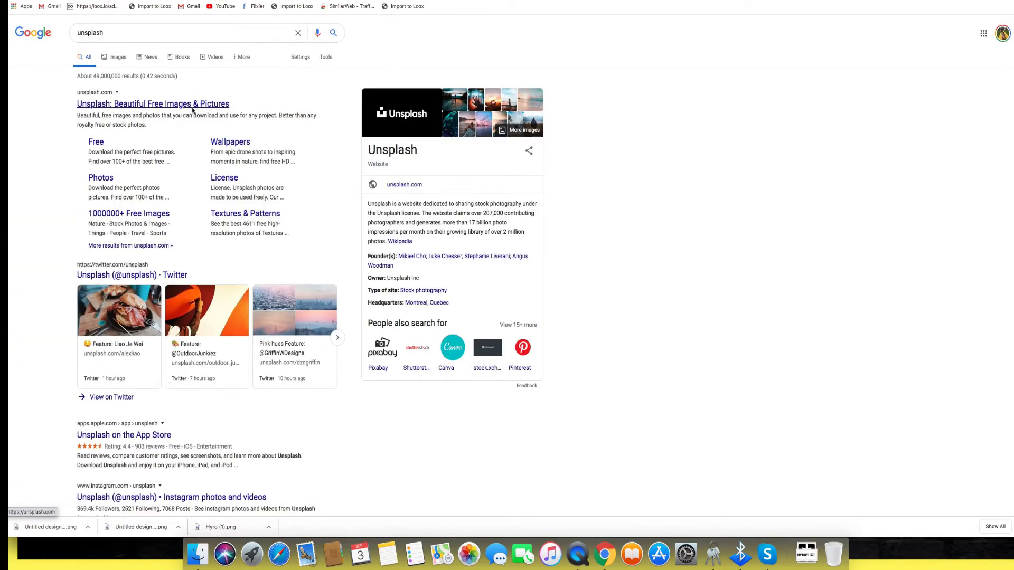
click(192, 108)
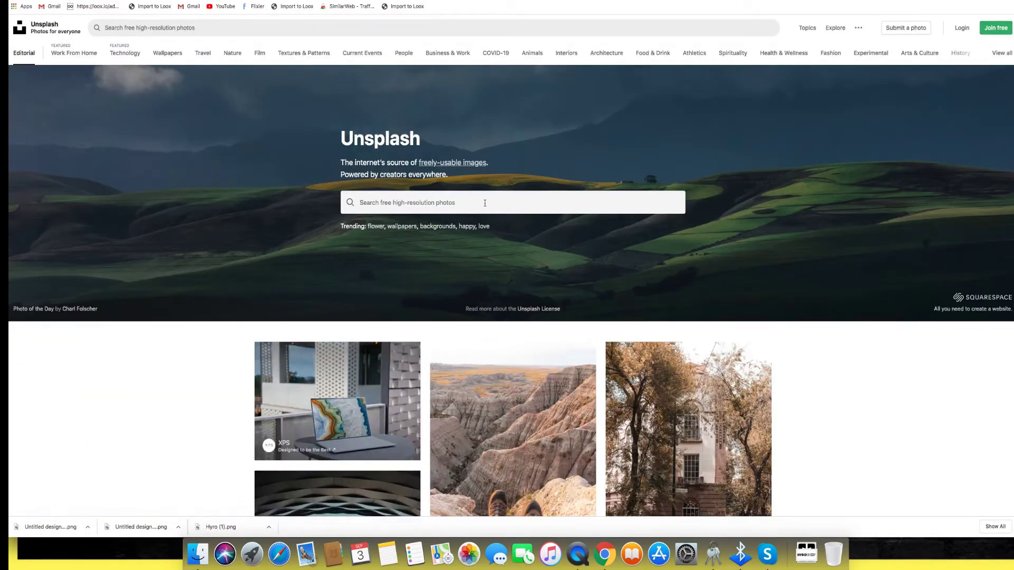
scroll(488, 195, down, 1)
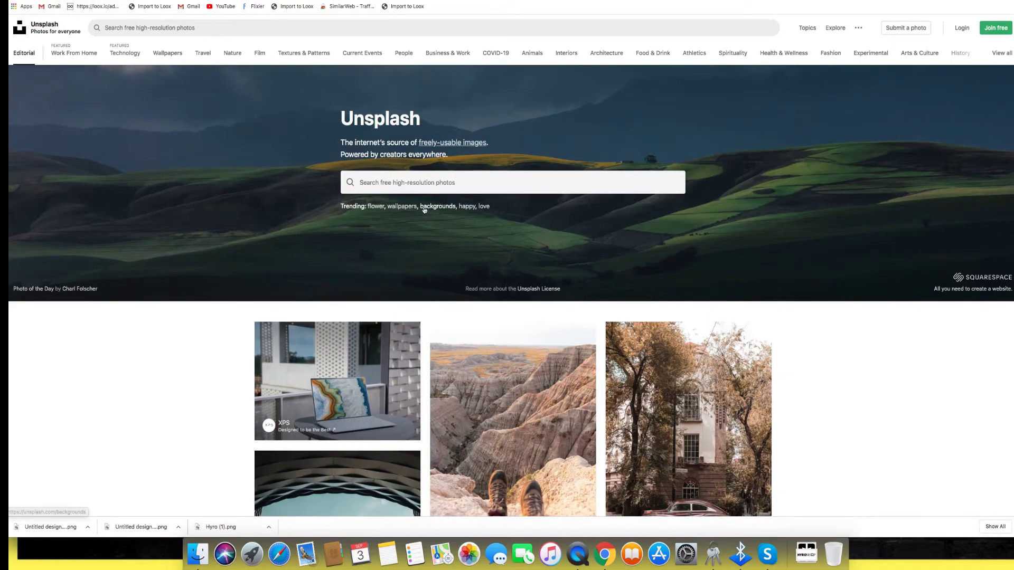
scroll(438, 210, down, 5)
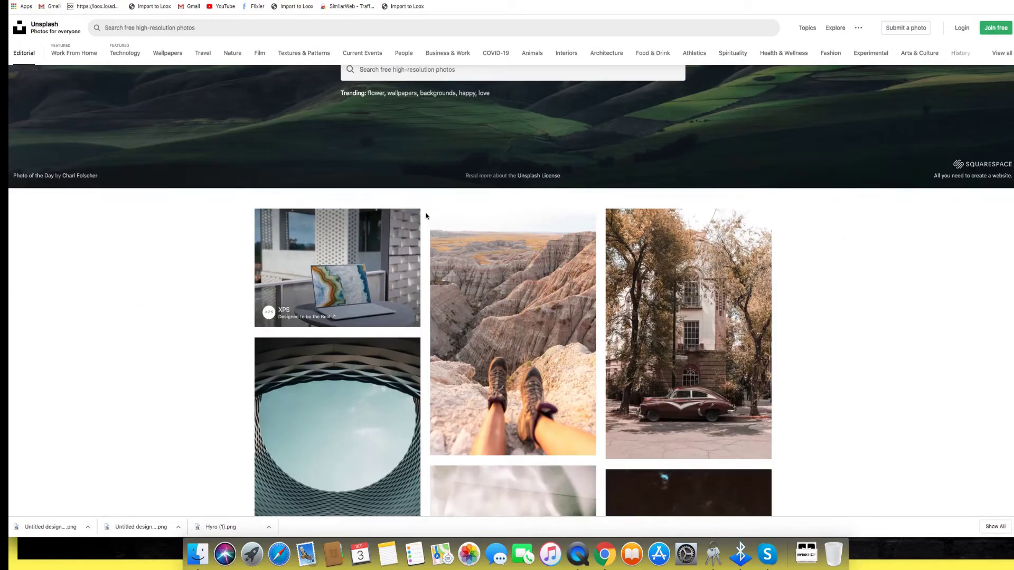
scroll(438, 174, down, 4)
scroll(448, 190, up, 4)
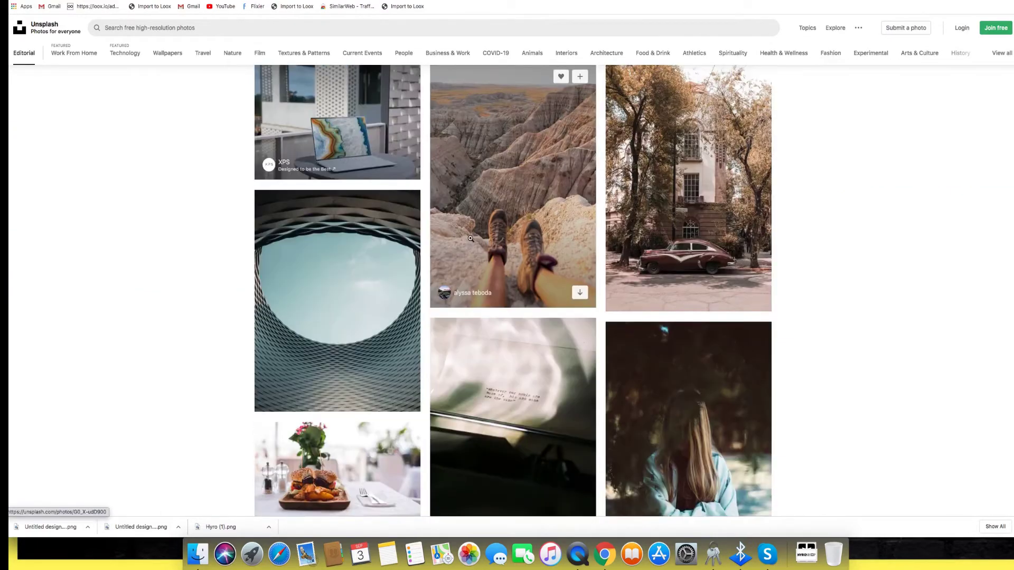
scroll(459, 219, down, 1)
scroll(459, 219, down, 7)
scroll(460, 237, up, 9)
scroll(462, 257, up, 5)
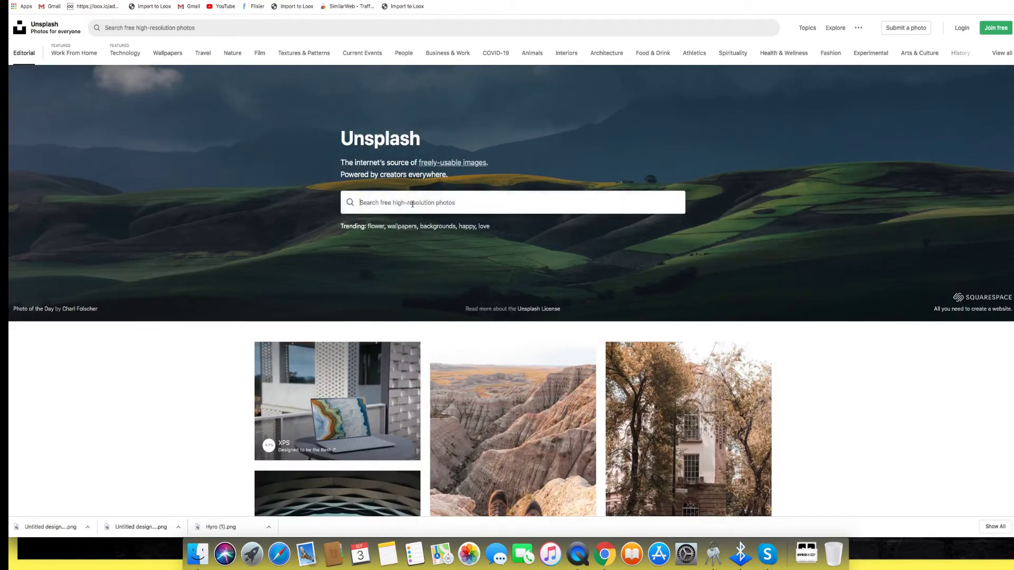
text(produc)
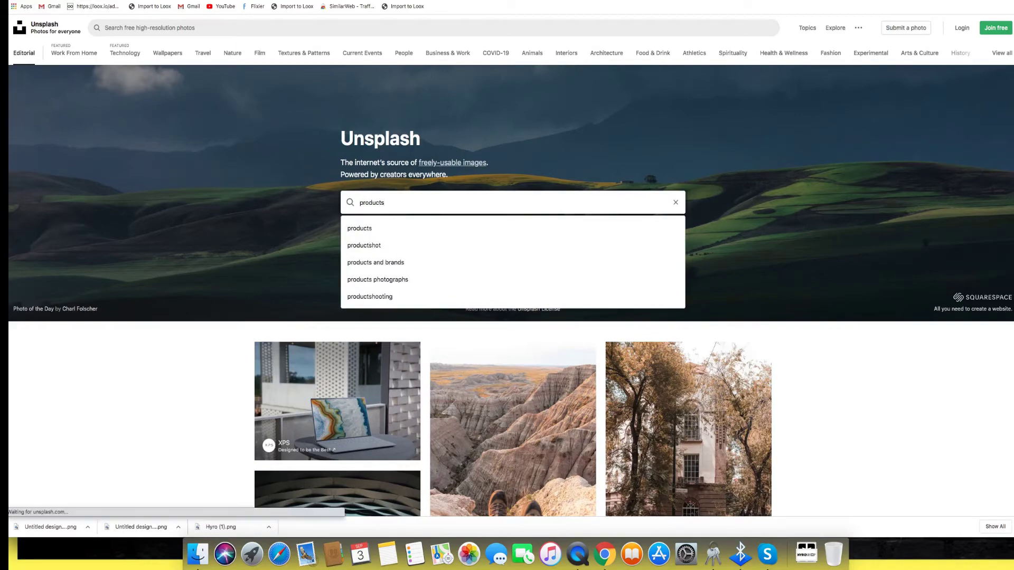
text(ts)
Step: Search Unsplash for 'products' and scroll through the photo results
key(Return)
scroll(437, 286, down, 3)
scroll(437, 286, down, 10)
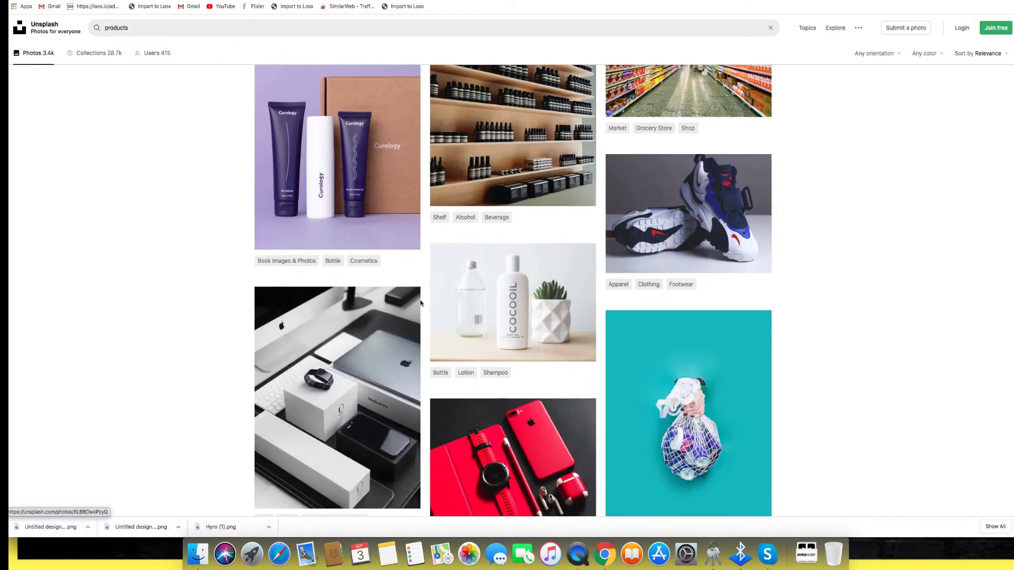
scroll(506, 283, down, 3)
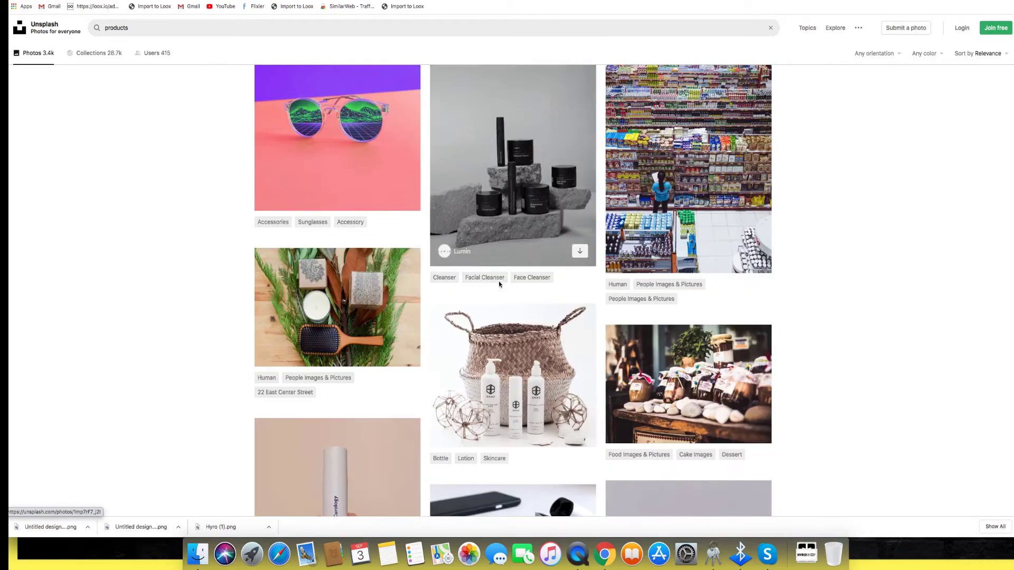
scroll(443, 274, down, 3)
scroll(387, 273, up, 20)
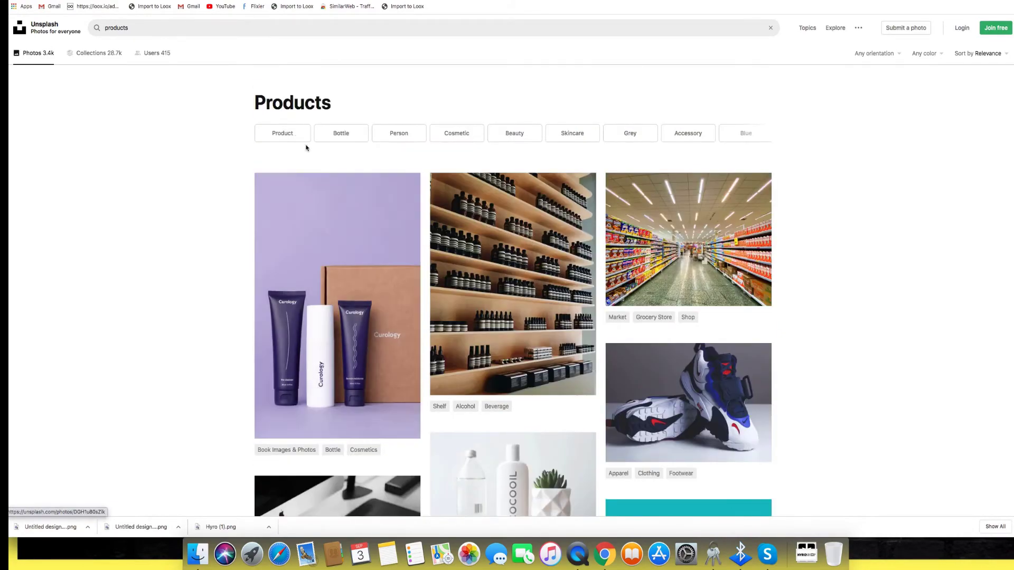
Step: Replace the search with 'gifts presents' and browse those photos
click(134, 29)
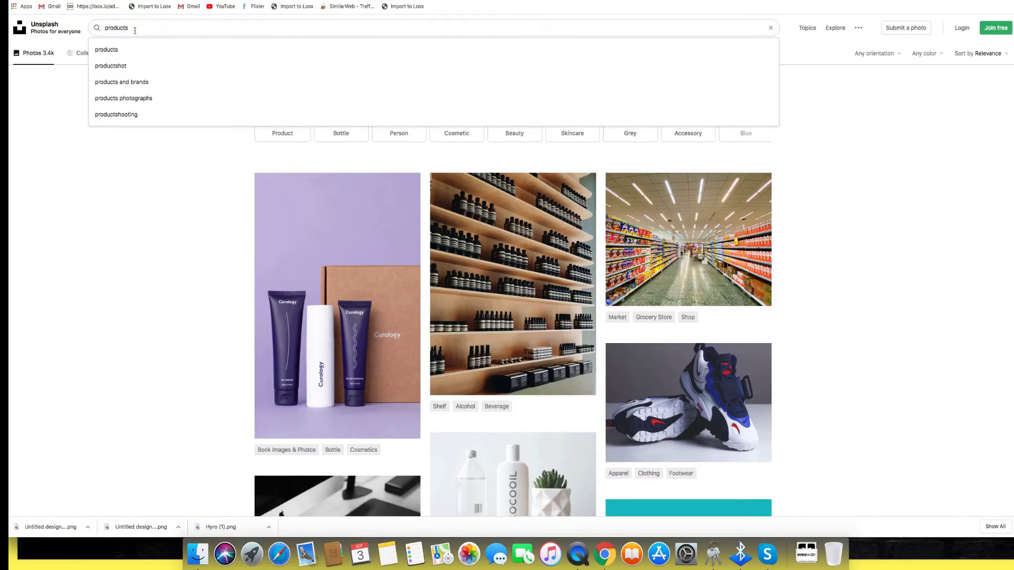
key(BackSpace)
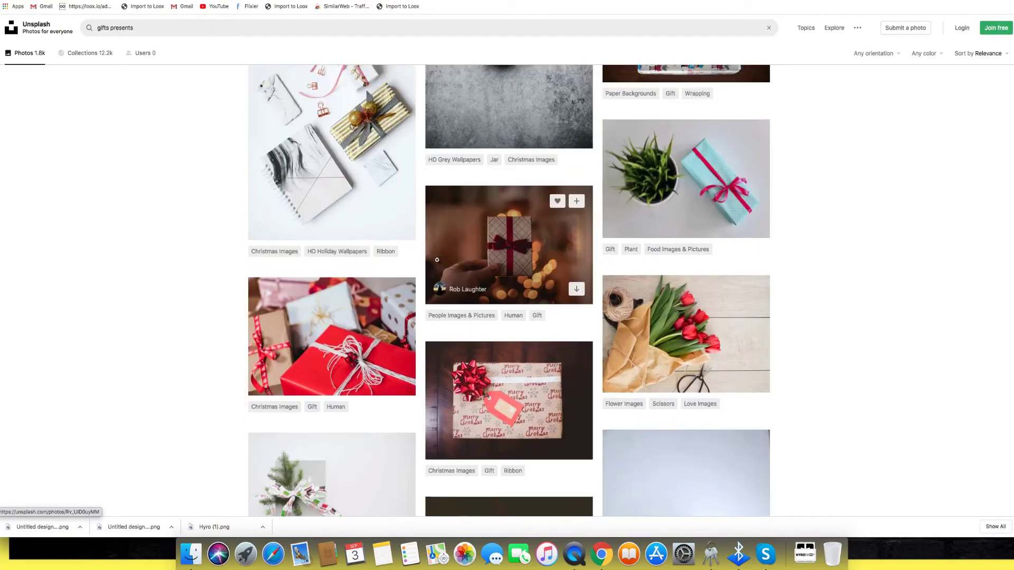
scroll(415, 227, down, 2)
scroll(446, 229, down, 5)
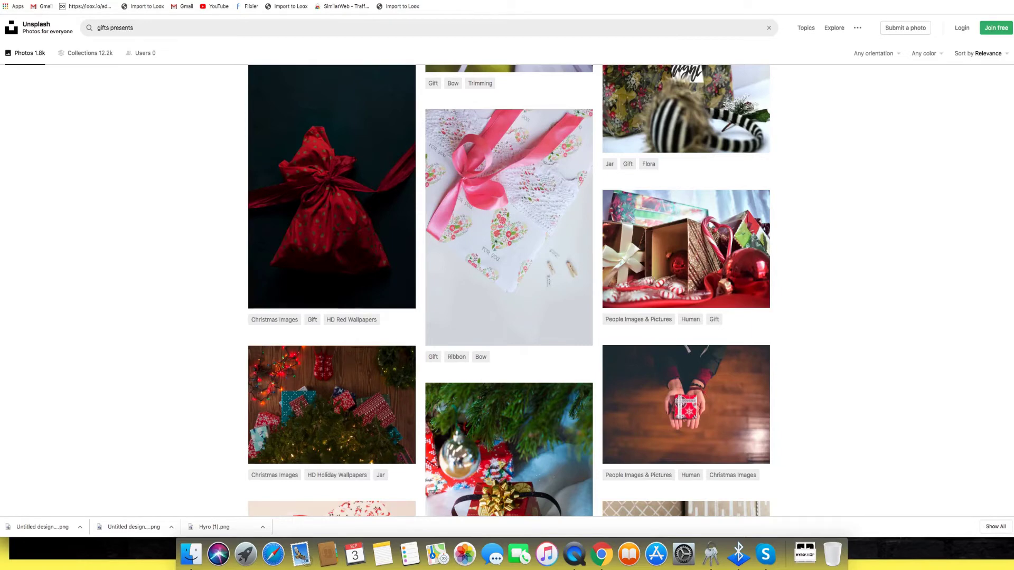
key(ctrl+Tab)
Step: Search Canva for 'website' and start a blank website design
click(1007, 275)
click(581, 150)
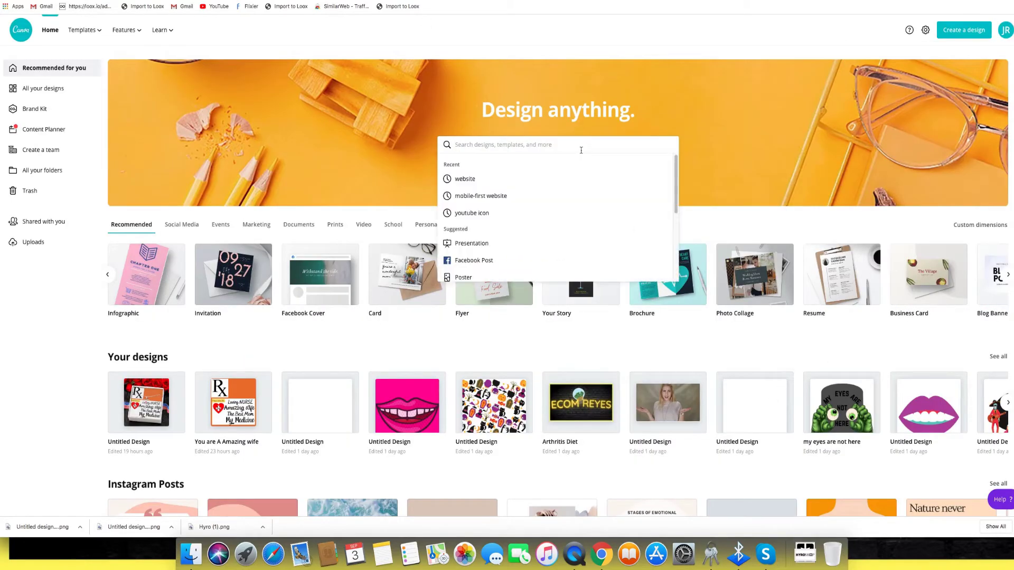
click(513, 180)
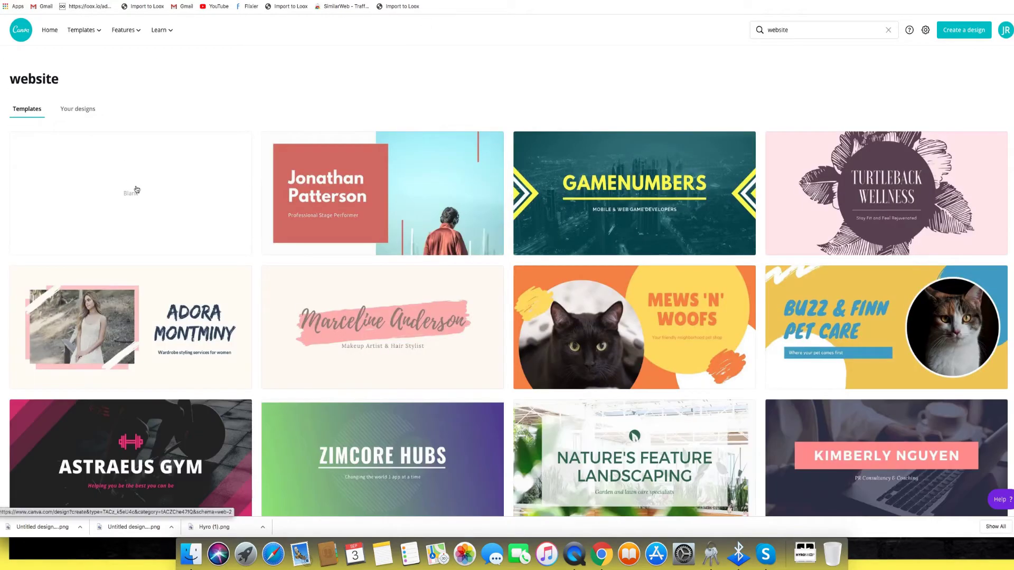
click(136, 189)
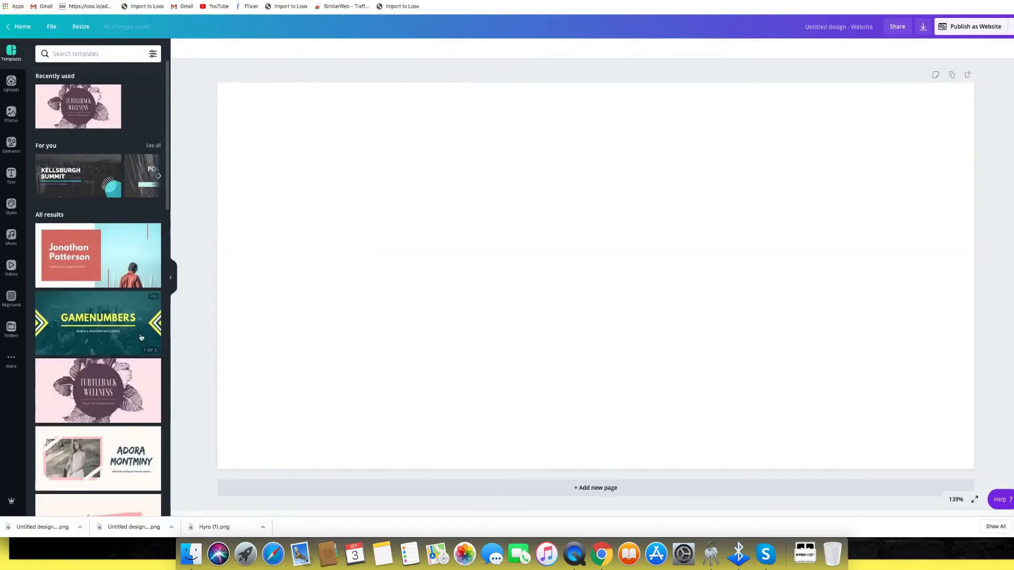
scroll(90, 291, down, 3)
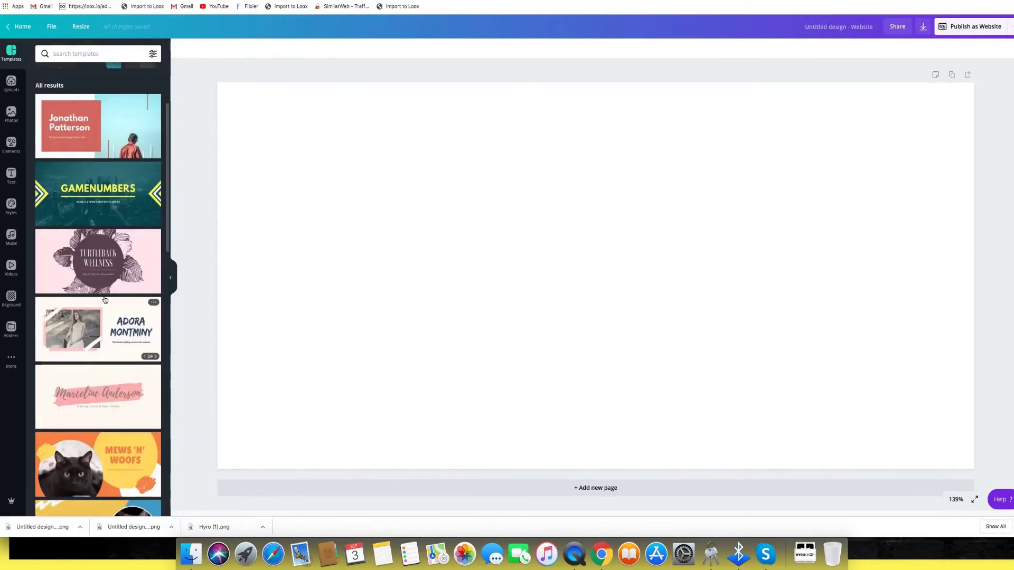
scroll(86, 289, up, 3)
Step: Search Photos for 'gifts' and place the blue gift-boxes photo, enlarged to cover the page
click(11, 113)
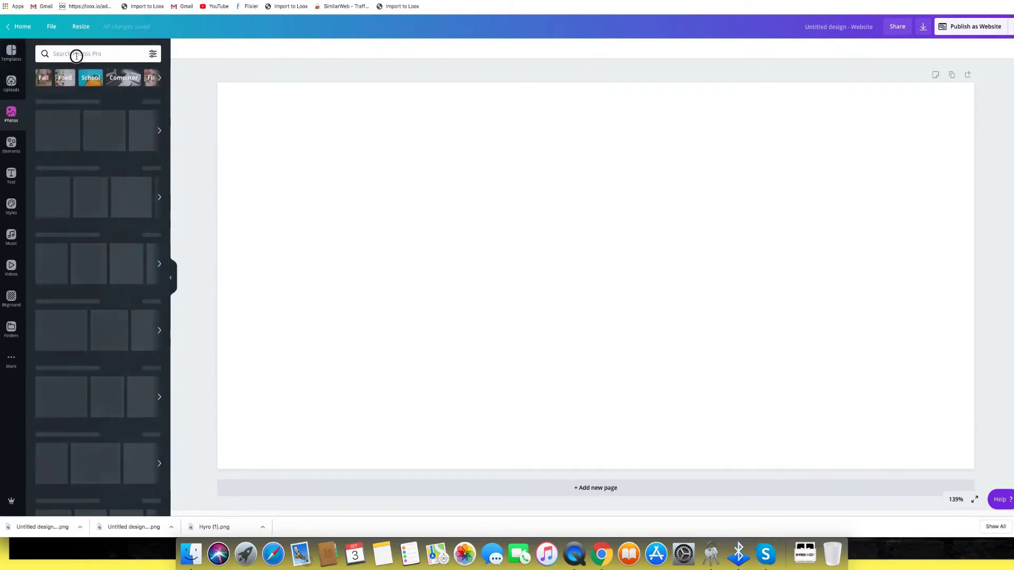
click(78, 53)
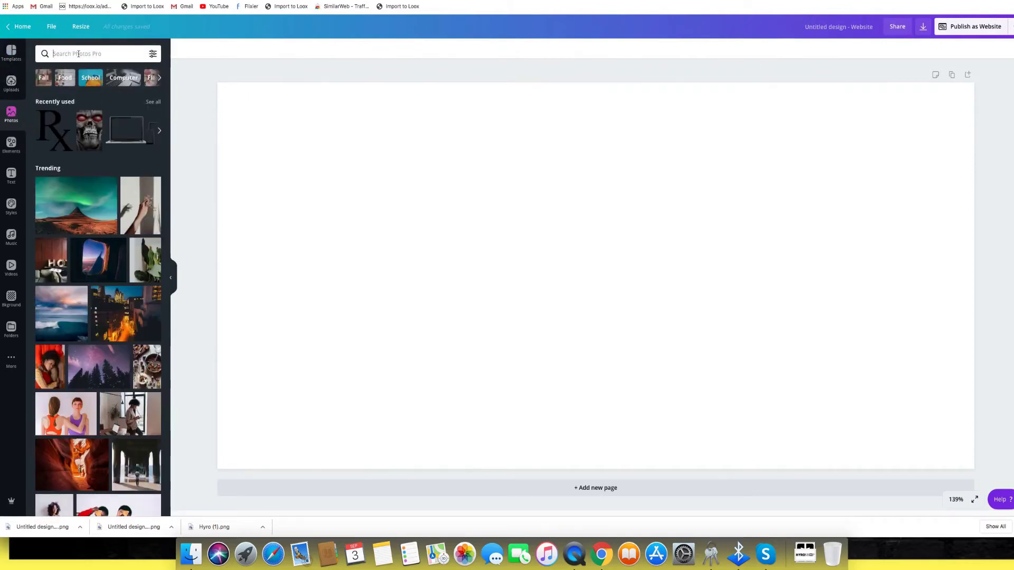
text(gifts)
key(Return)
scroll(125, 157, down, 2)
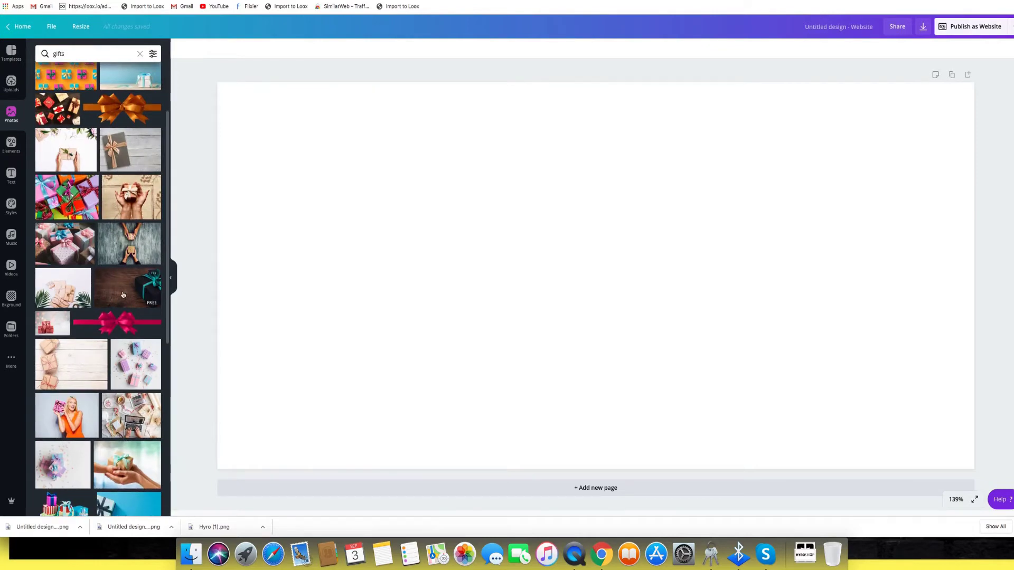
scroll(124, 294, down, 5)
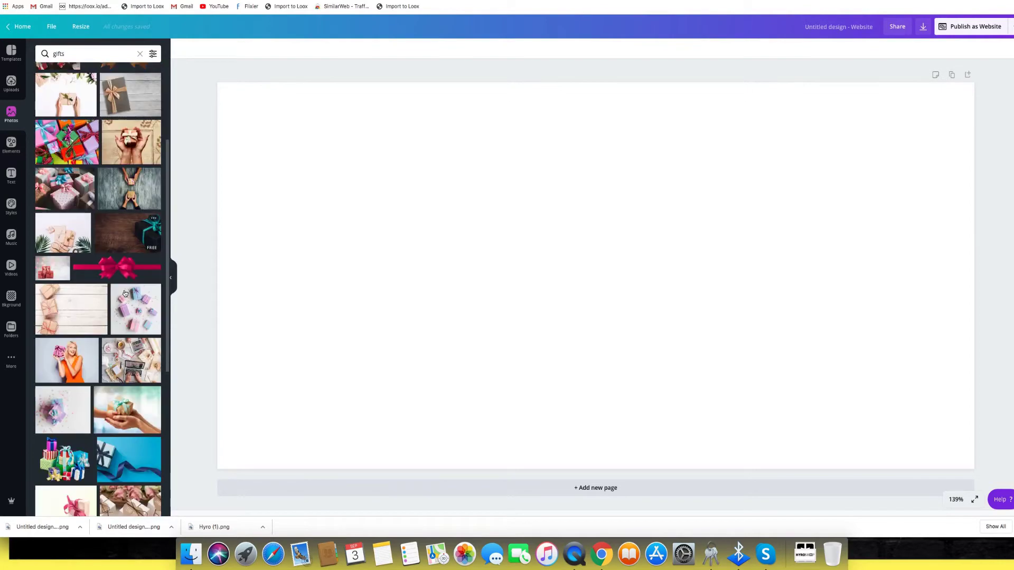
scroll(108, 292, down, 4)
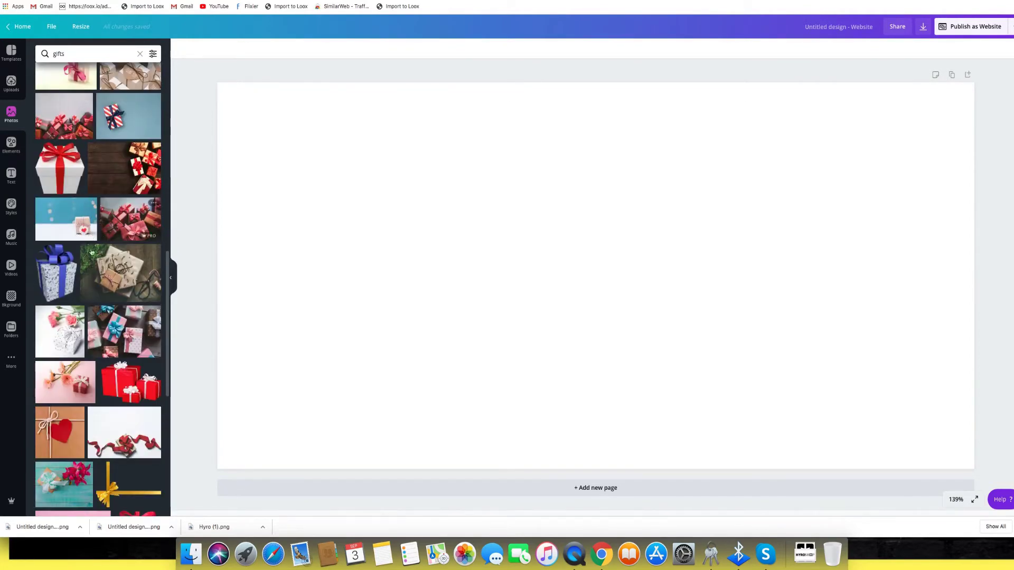
scroll(91, 276, down, 10)
drag(122, 131, 195, 202)
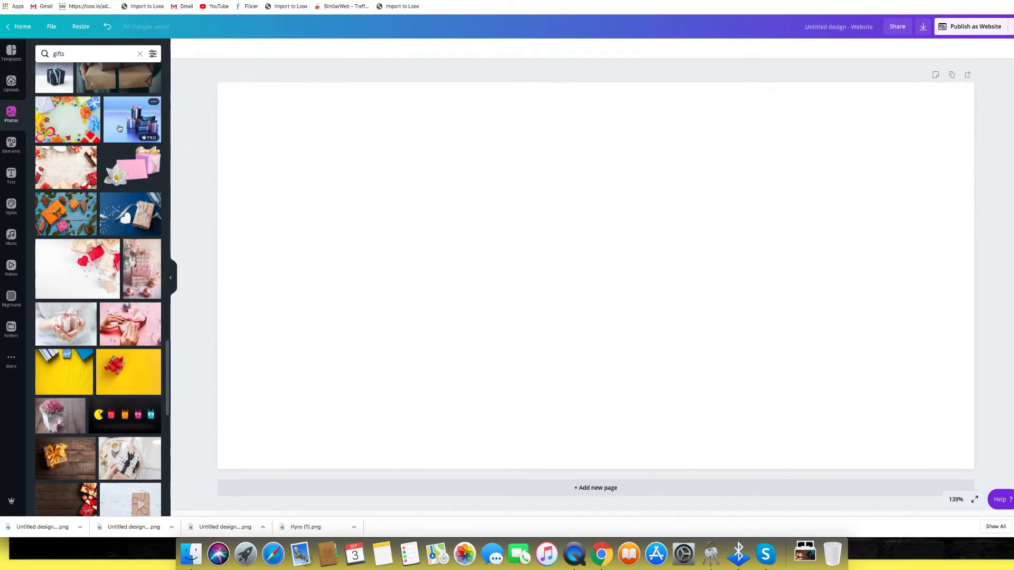
click(119, 128)
drag(400, 429, 367, 454)
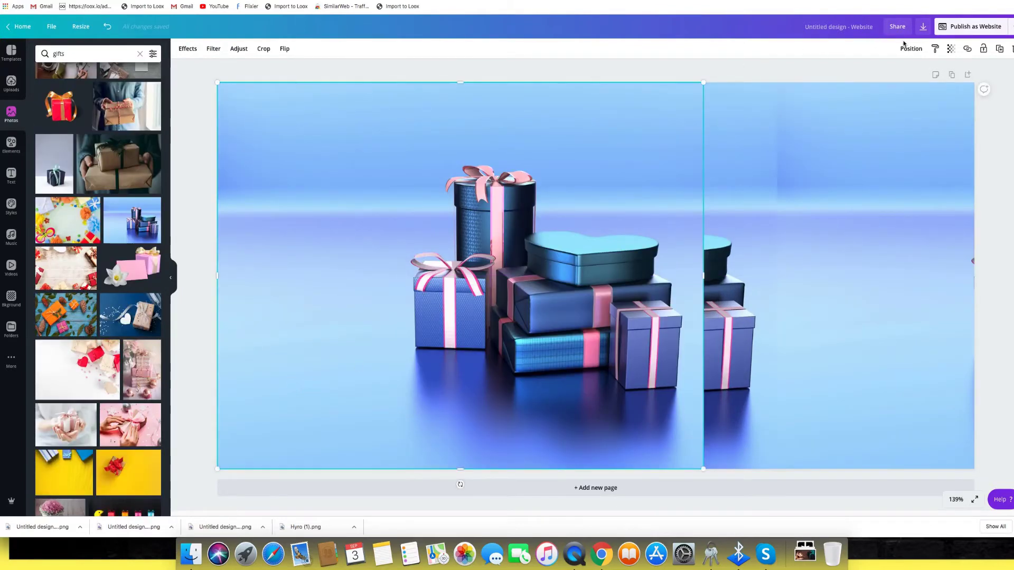
Step: Send the gift photo back a layer, then review Shopify's Checkout theme settings and logo picker
click(908, 48)
click(886, 76)
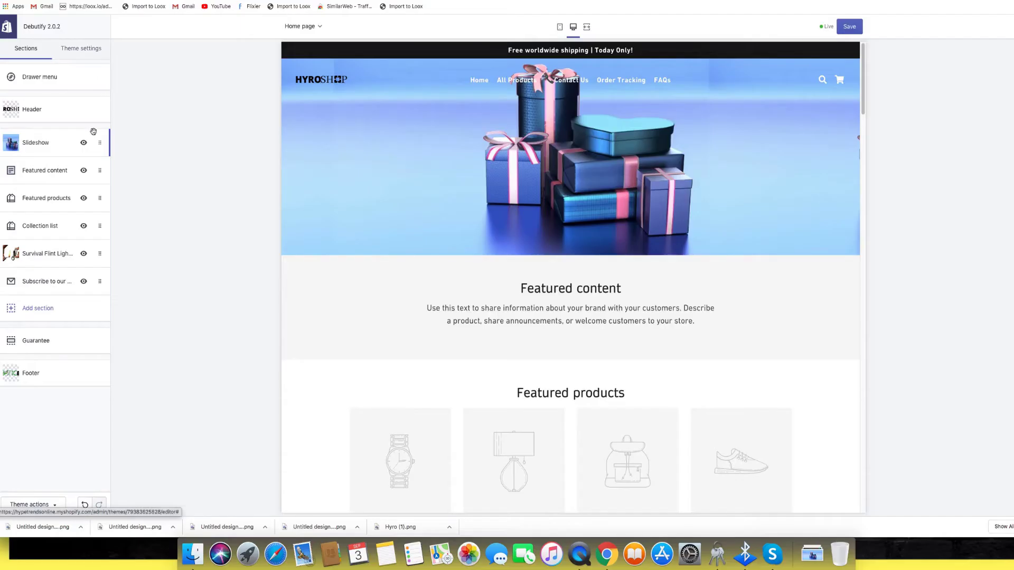
click(73, 45)
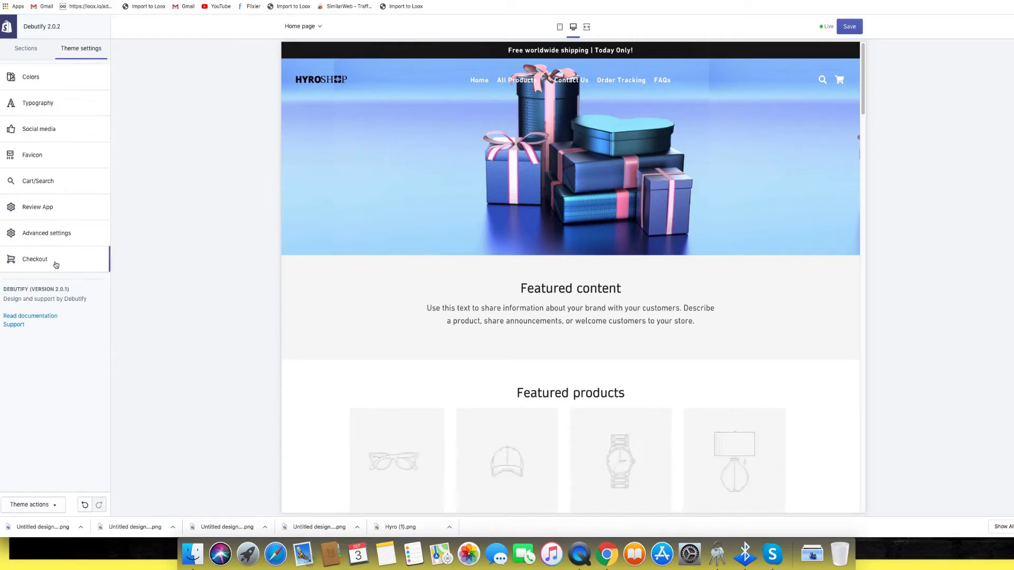
click(49, 264)
scroll(74, 248, down, 2)
scroll(77, 254, down, 1)
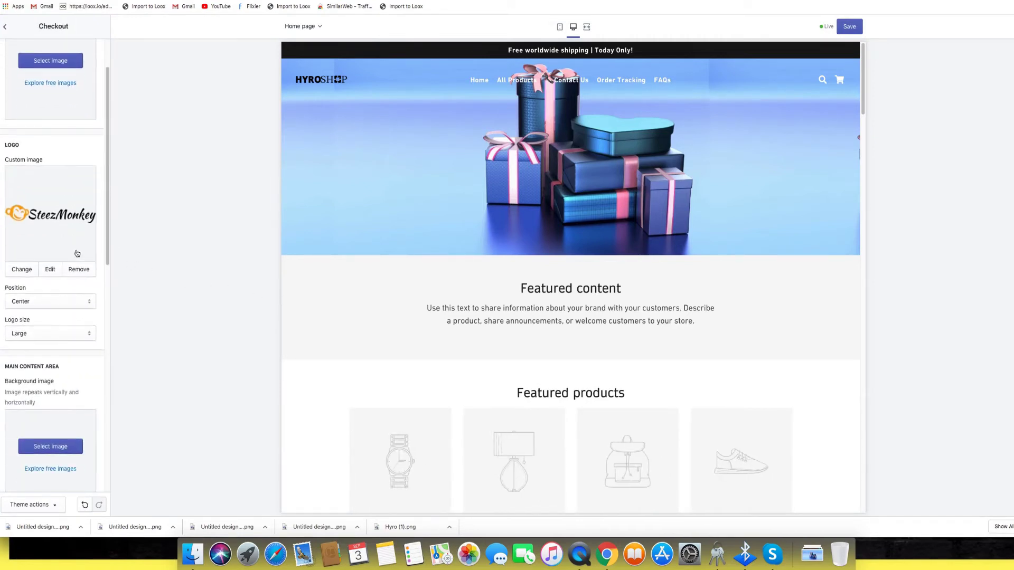
scroll(47, 269, up, 2)
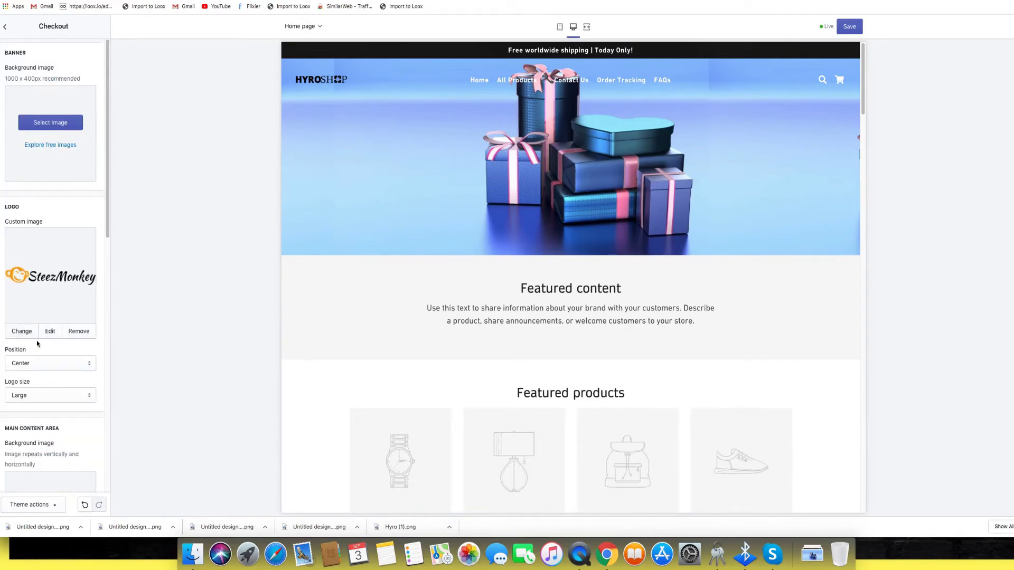
click(22, 331)
click(6, 27)
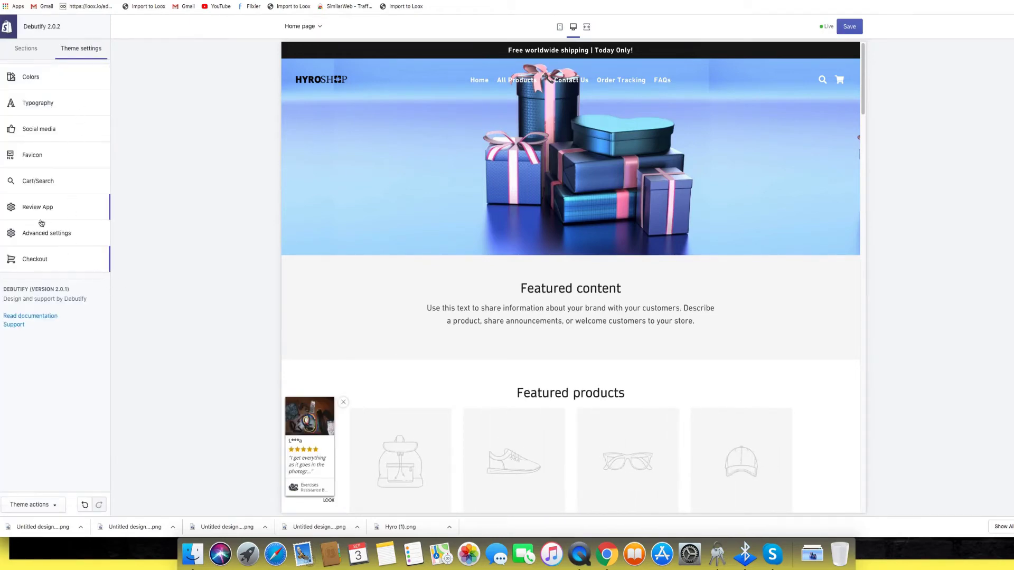
Step: Open the advanced theme settings and look through their options
click(48, 236)
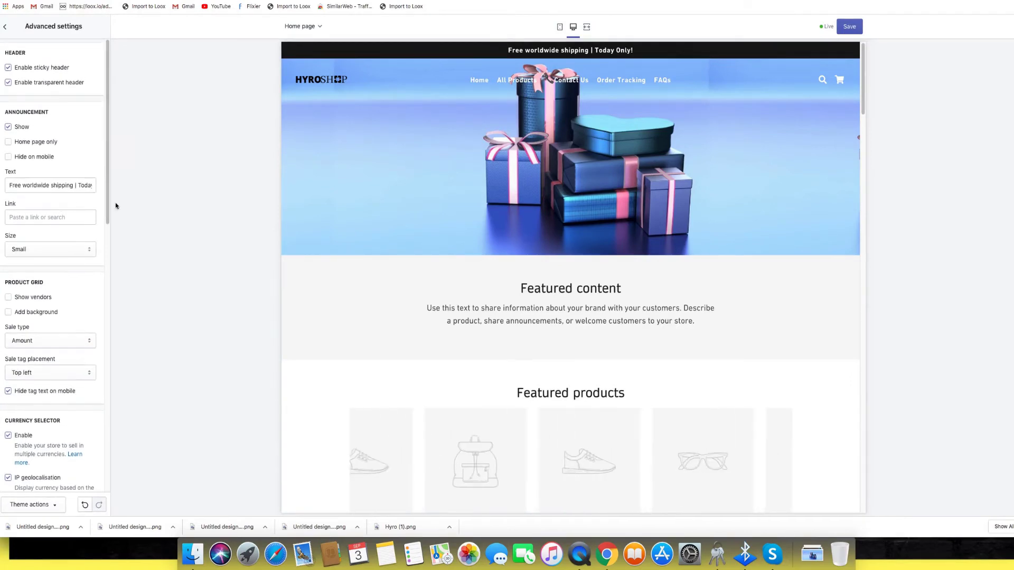
scroll(62, 270, down, 5)
scroll(62, 270, down, 7)
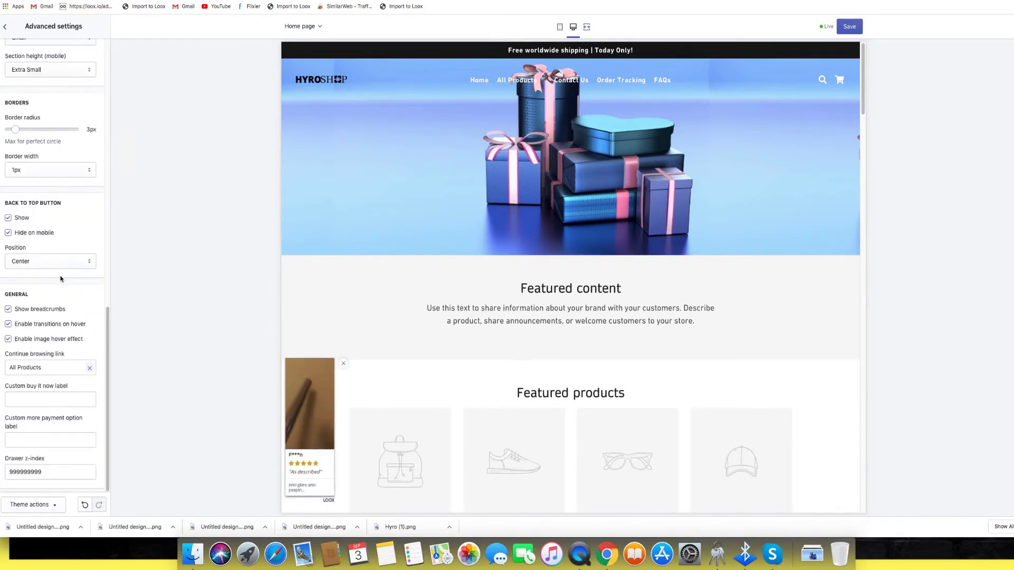
scroll(61, 279, up, 10)
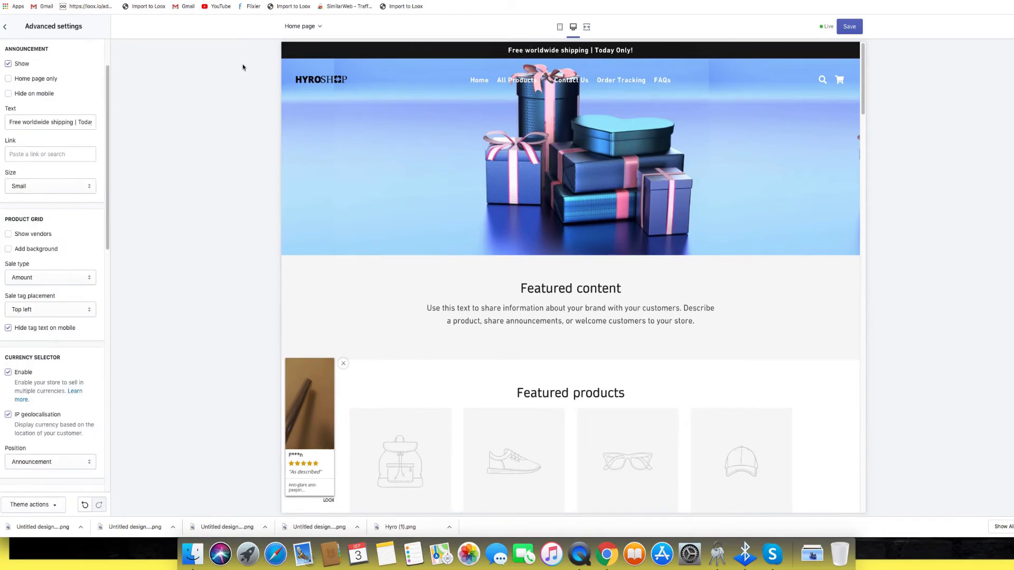
scroll(72, 215, down, 1)
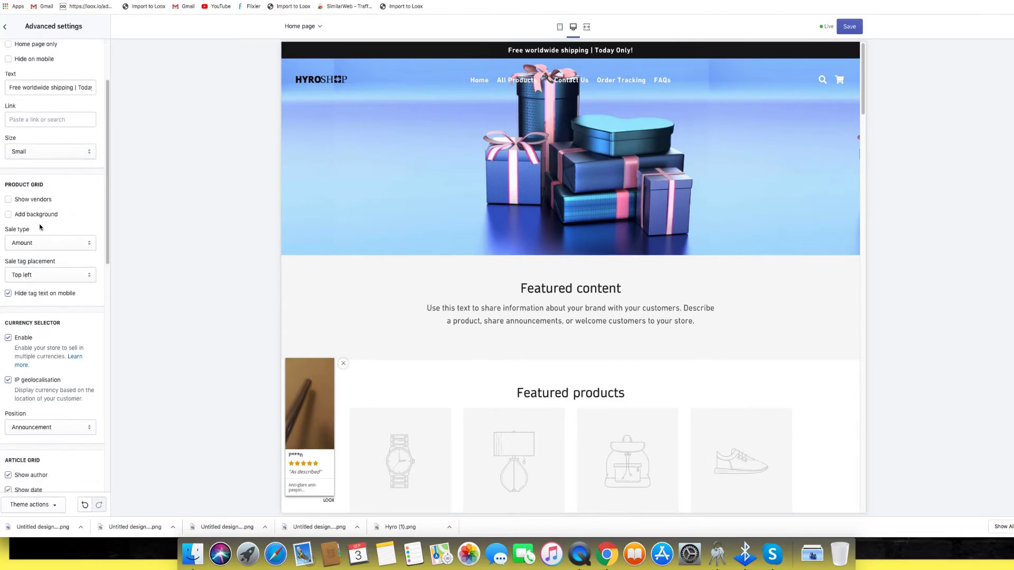
scroll(40, 231, down, 1)
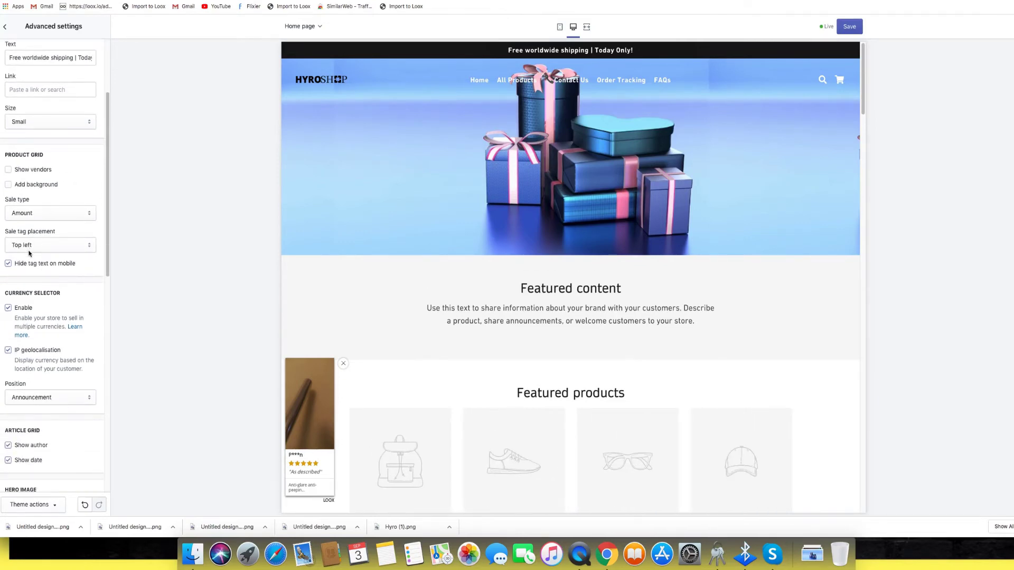
scroll(51, 279, down, 5)
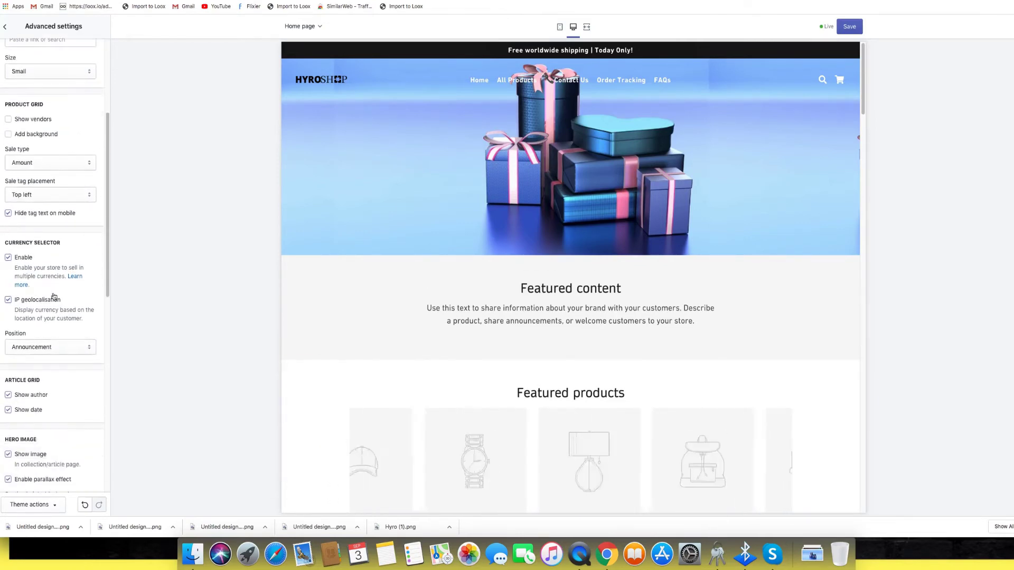
scroll(53, 297, down, 10)
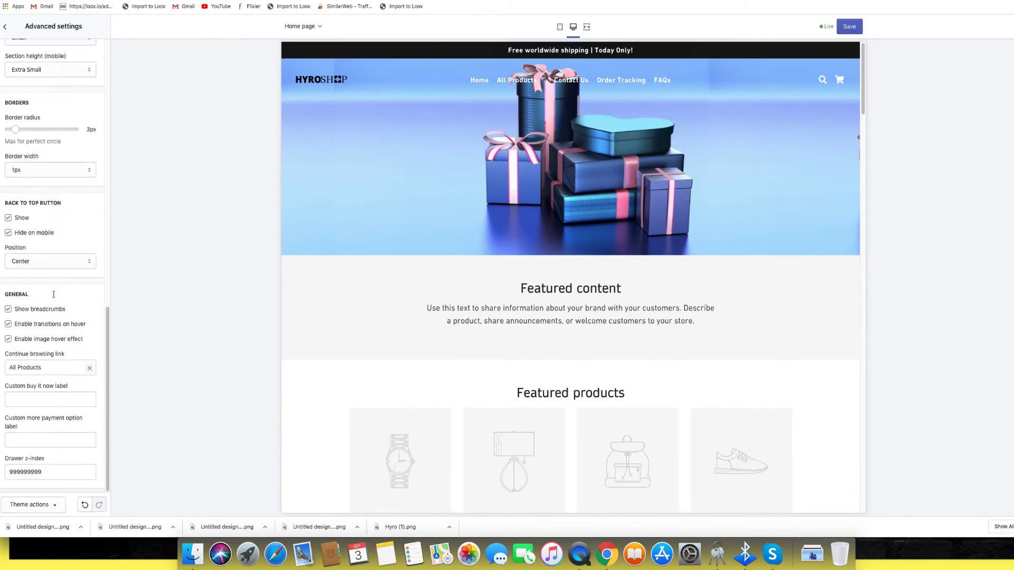
scroll(285, 346, down, 4)
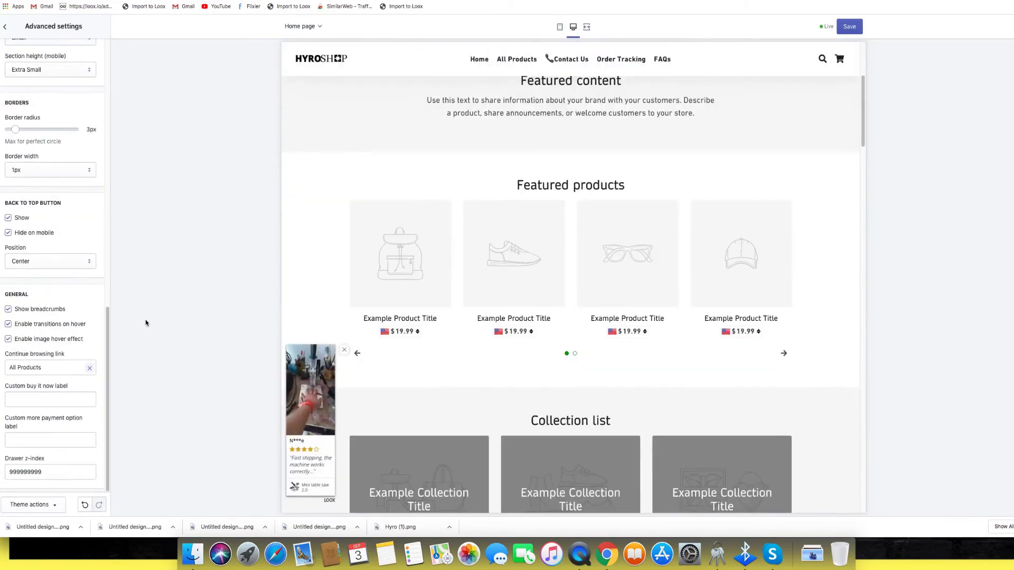
Step: Set the favicon to the black cross icon from the image library
click(6, 27)
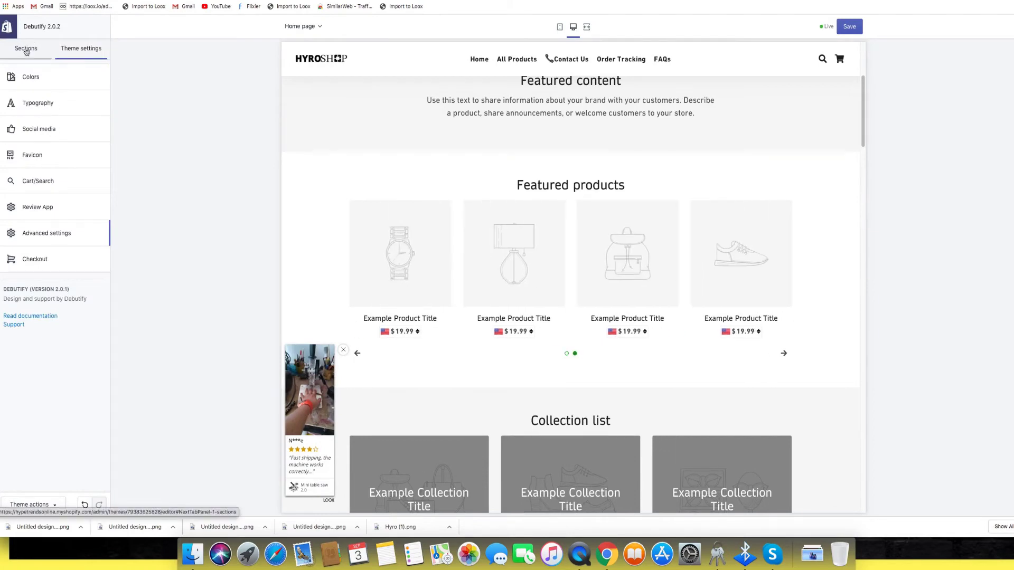
click(38, 162)
click(53, 162)
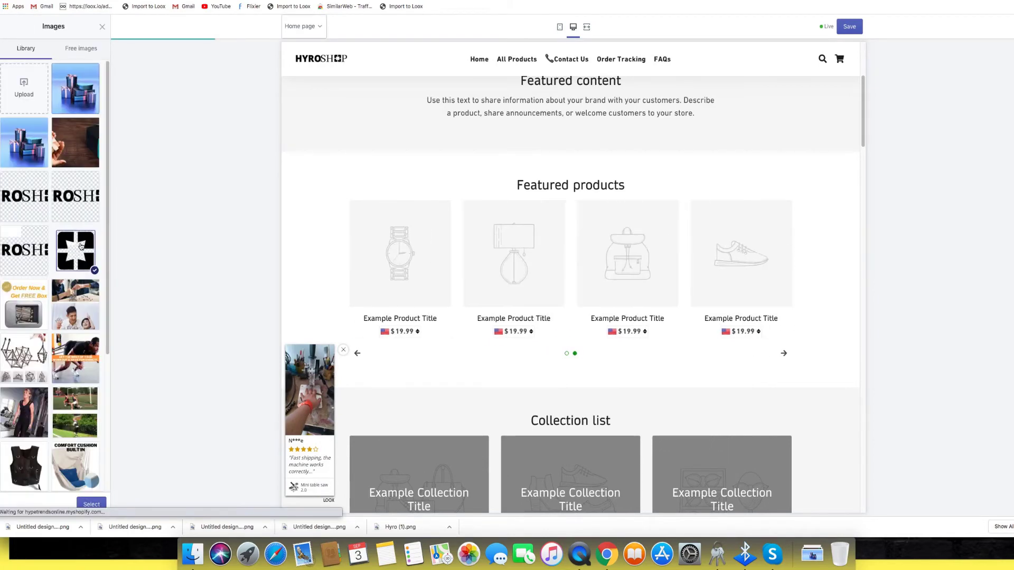
click(92, 504)
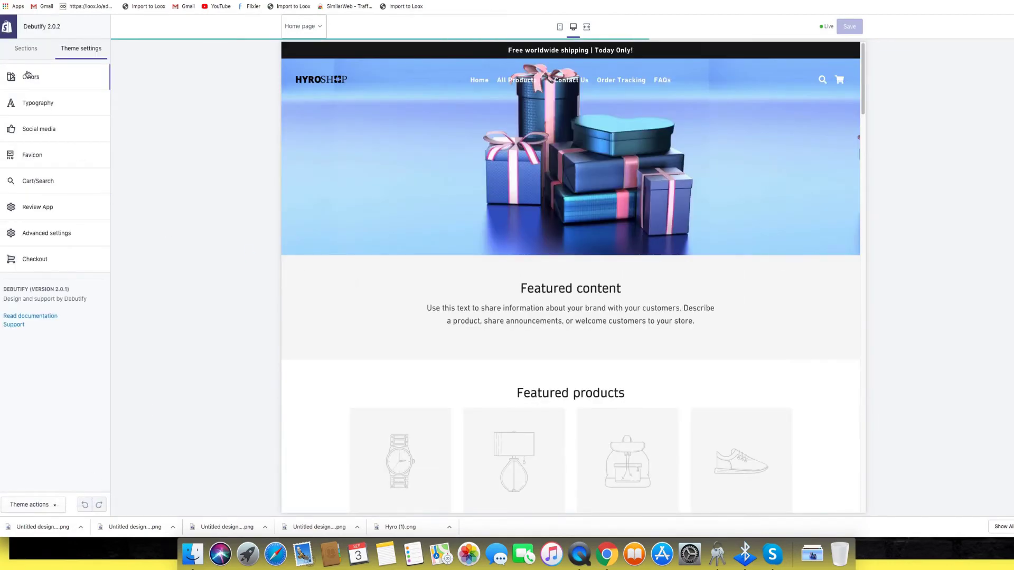
Step: Adjust the Buttons colour hue in the theme Colors settings using the swatch picker
click(30, 74)
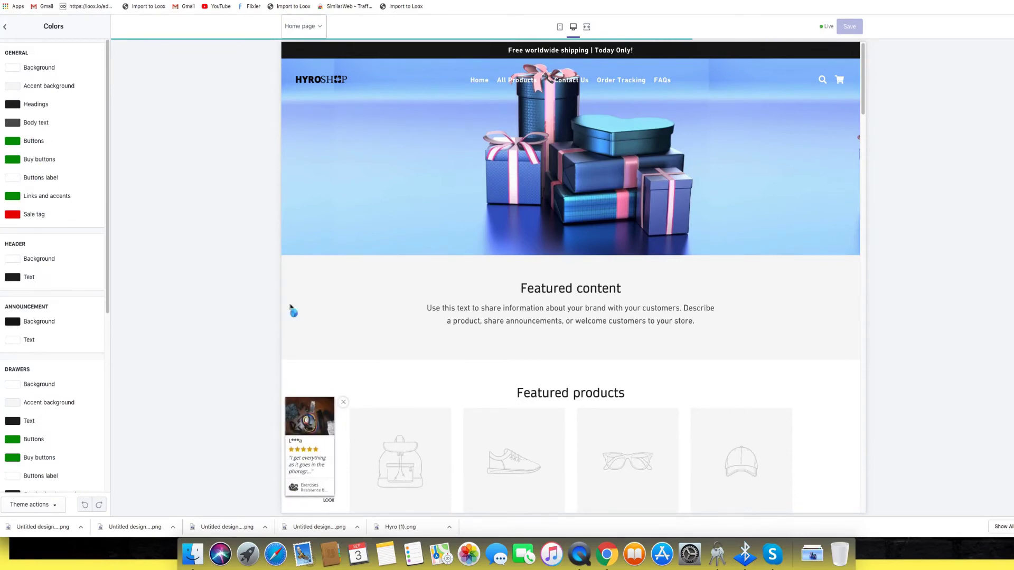
scroll(290, 308, down, 3)
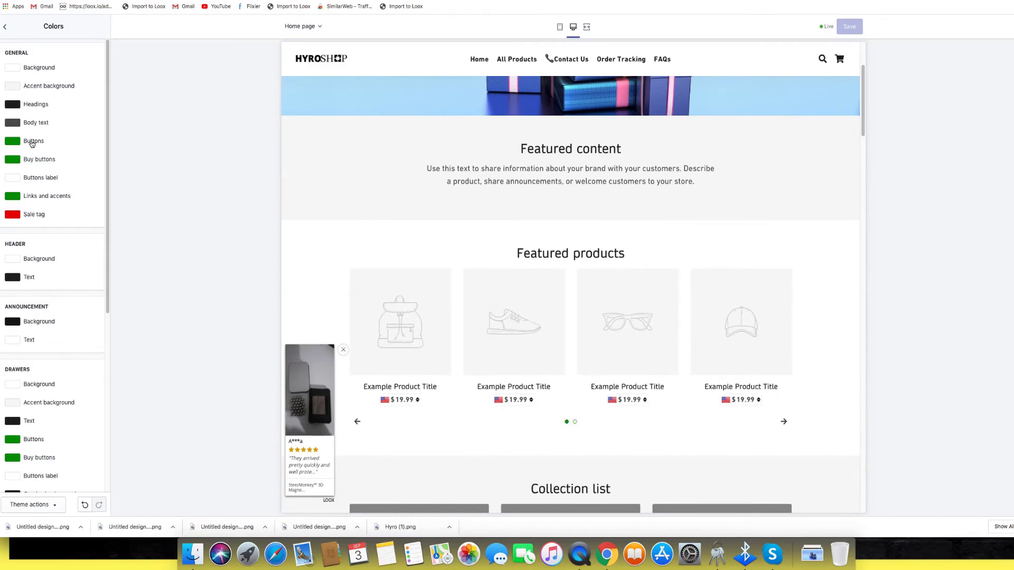
click(31, 143)
mouse_move(85, 178)
mouse_down()
mouse_move(63, 169)
mouse_move(75, 164)
mouse_move(73, 180)
mouse_up()
click(128, 206)
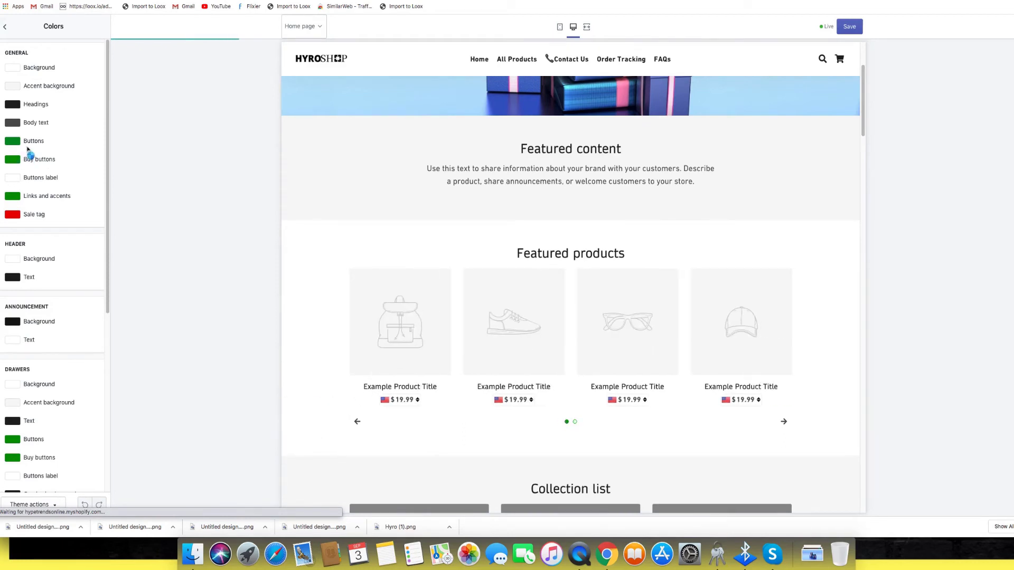
click(19, 144)
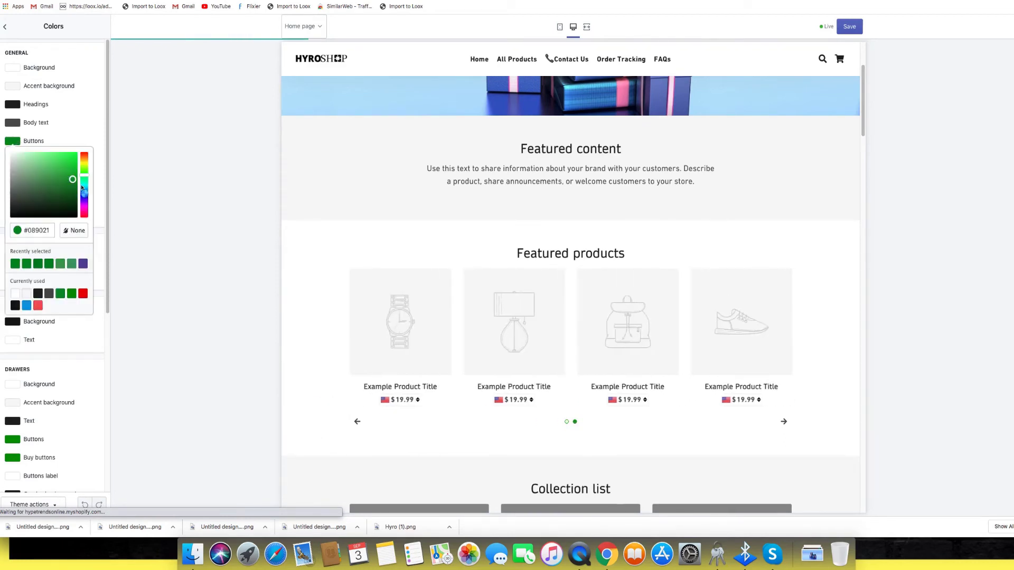
click(73, 183)
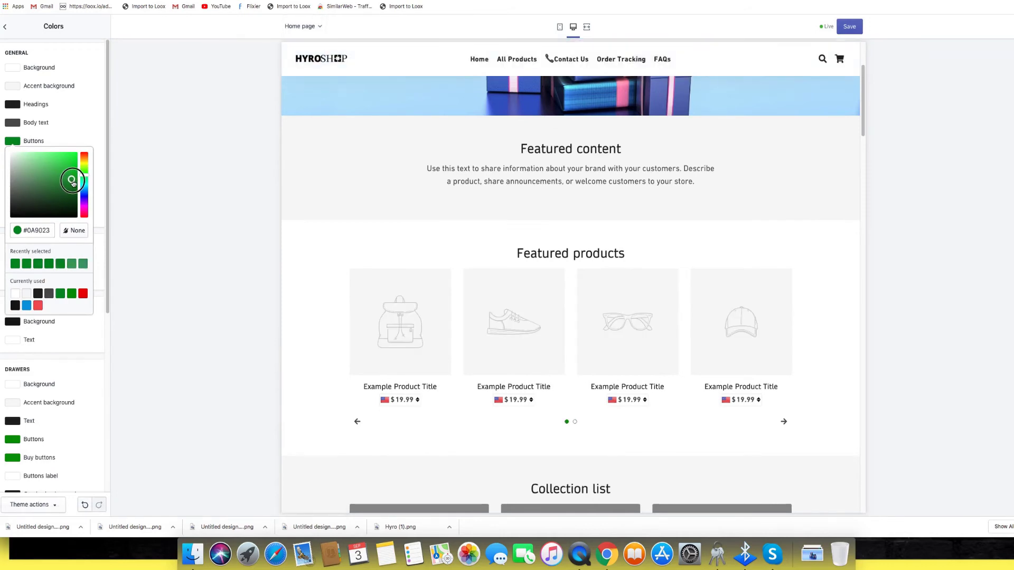
drag(83, 175, 29, 217)
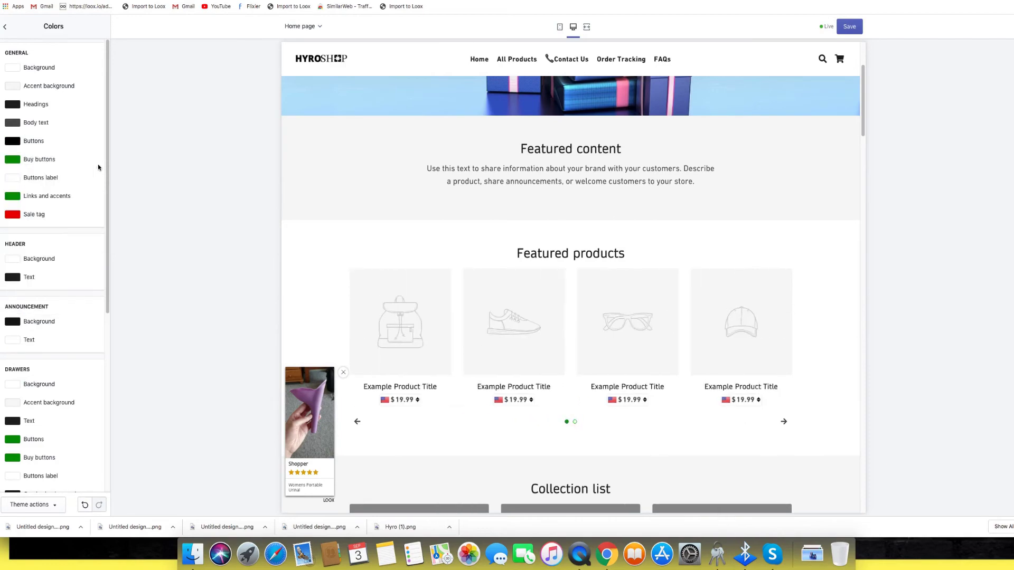
click(146, 185)
Step: Set the Sale tag colour to black
scroll(460, 373, down, 5)
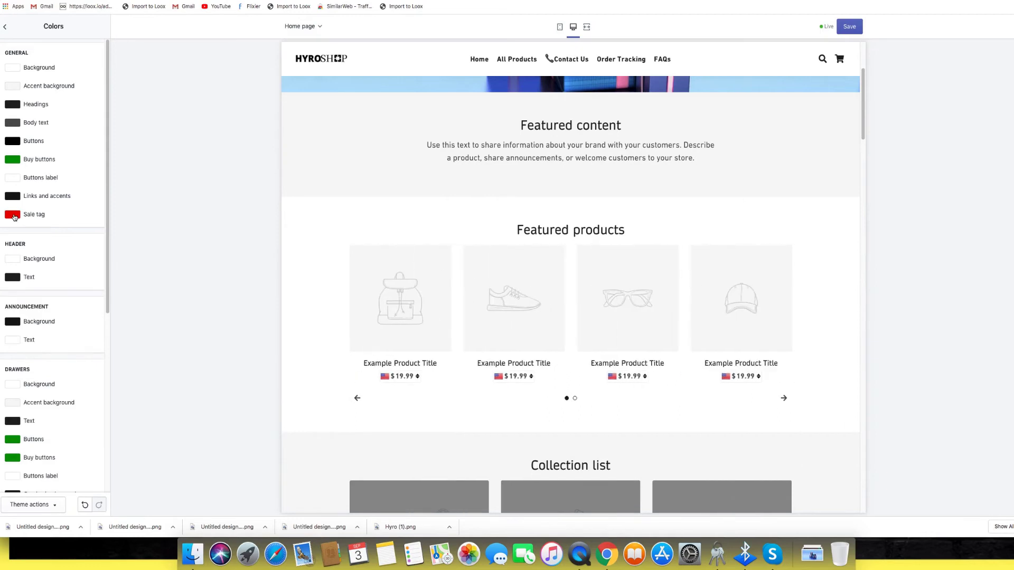
click(13, 215)
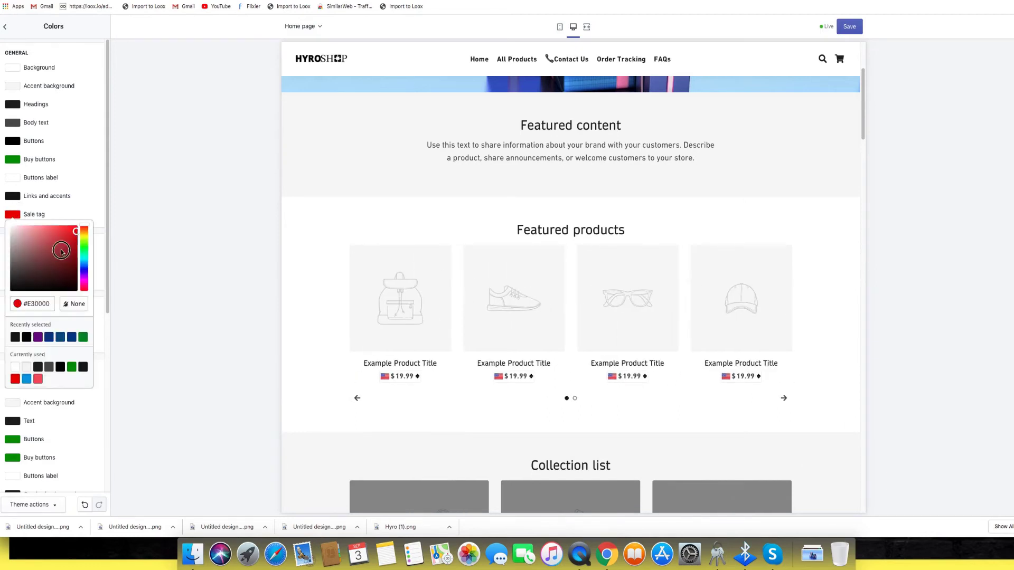
click(16, 289)
click(99, 224)
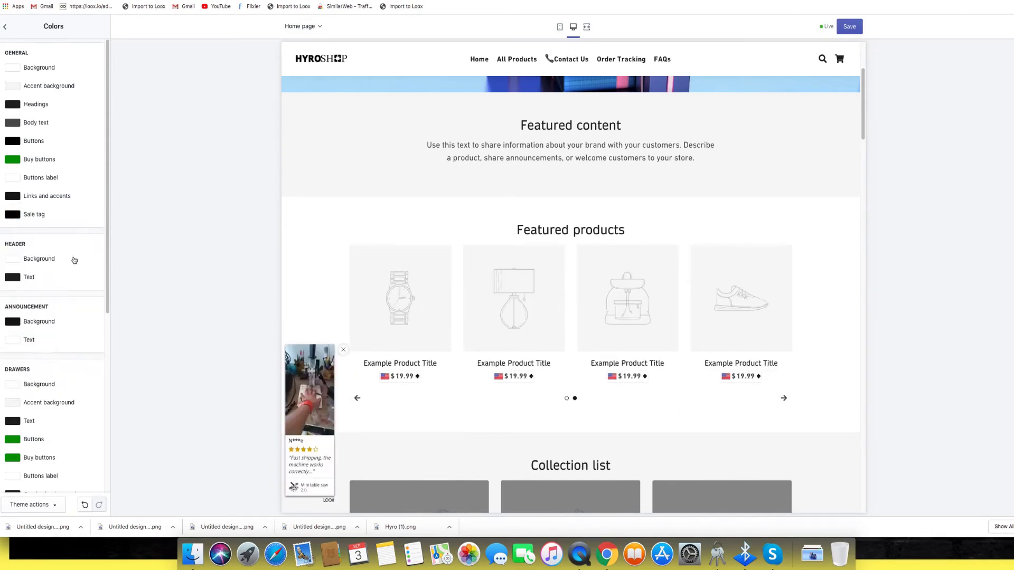
Step: Check the Subscribe to our newsletter section settings, then return to the homepage sections list
click(6, 28)
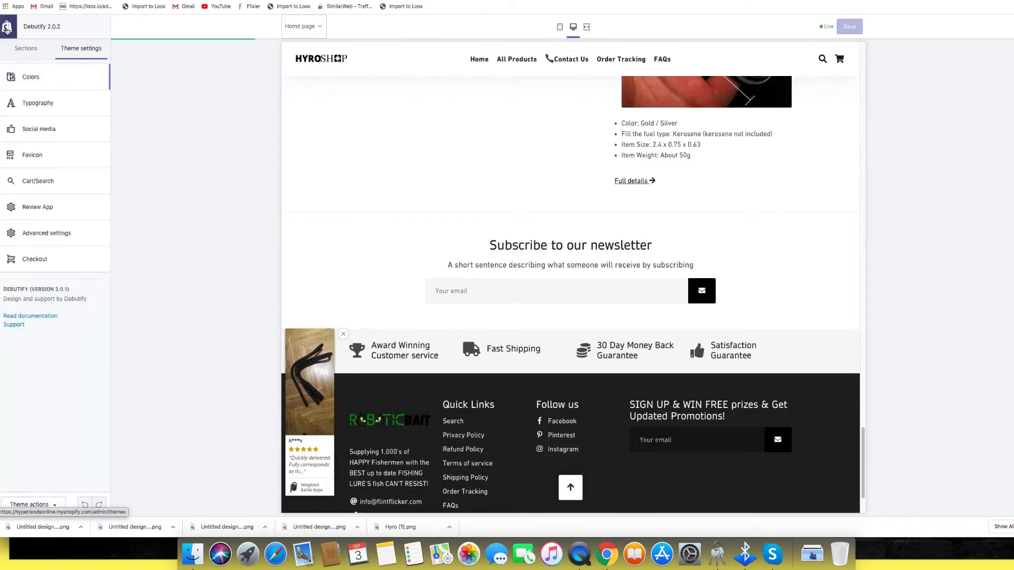
scroll(338, 287, down, 2)
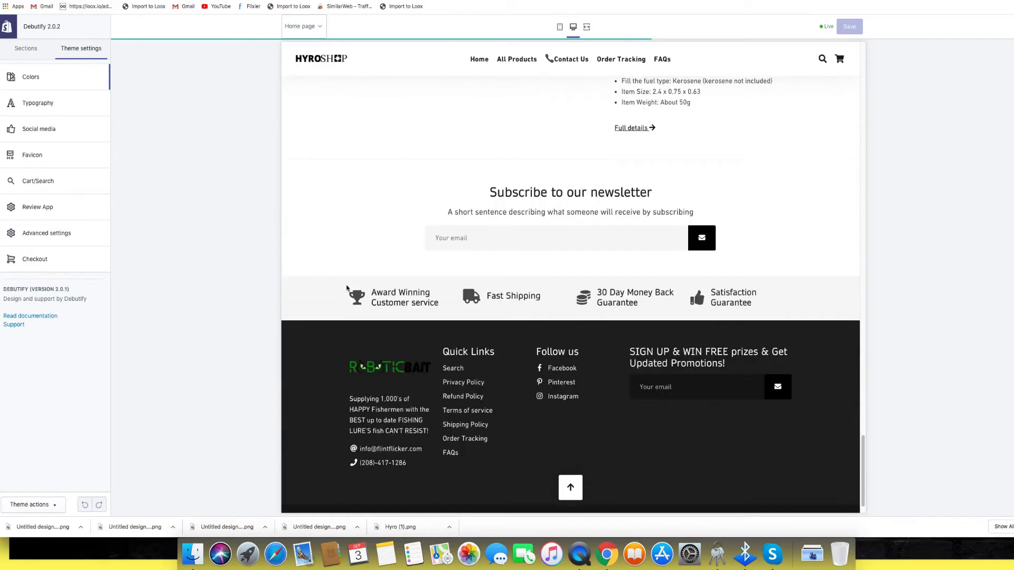
click(32, 52)
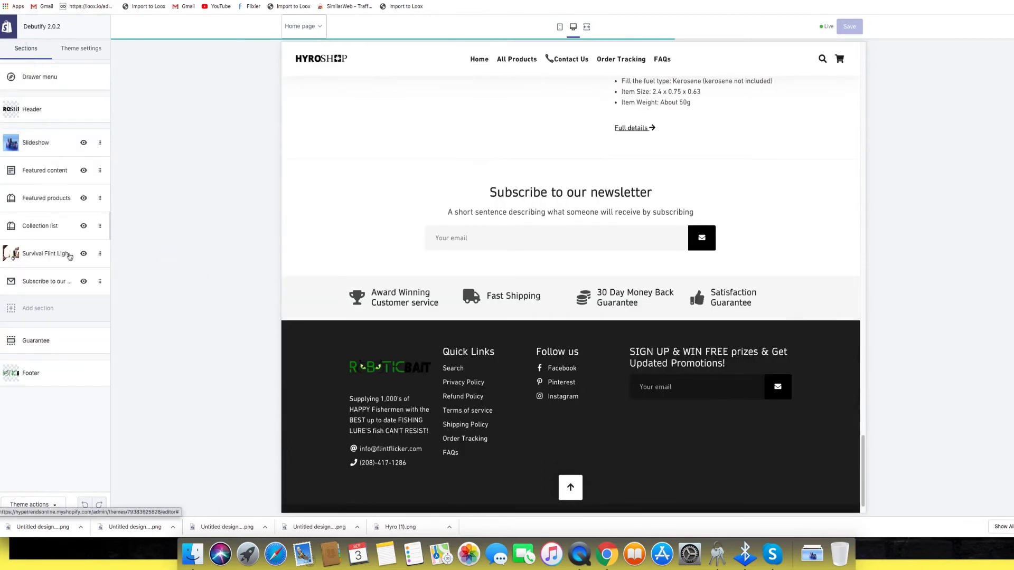
click(48, 281)
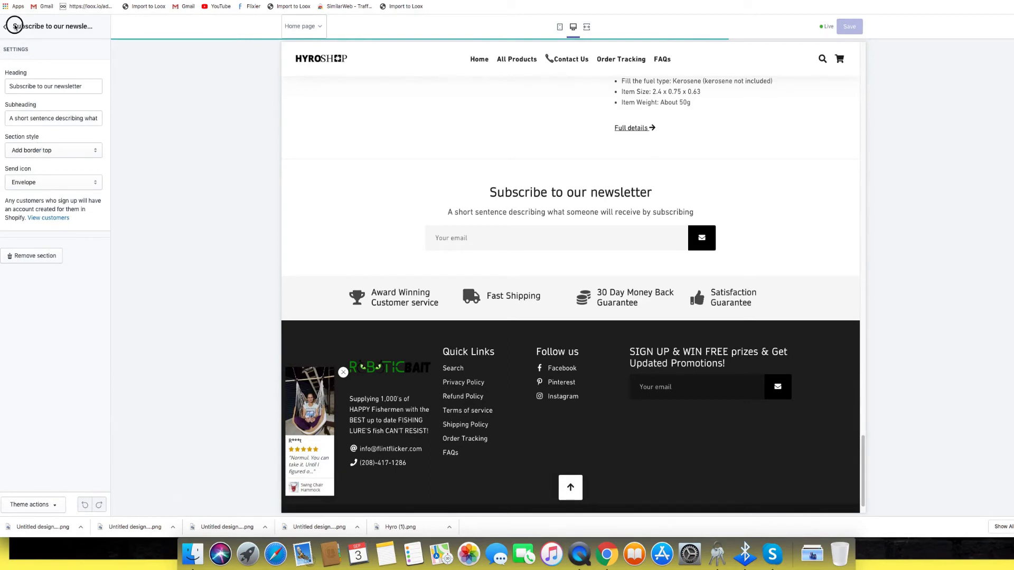
click(7, 27)
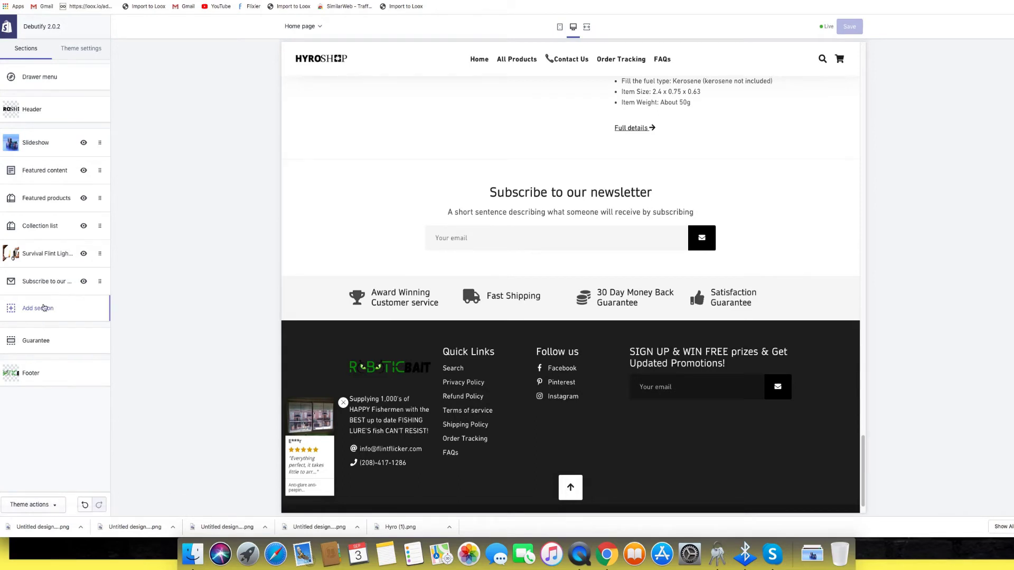
Step: Open the Footer section and expand its Our Fishing Mission block
click(49, 373)
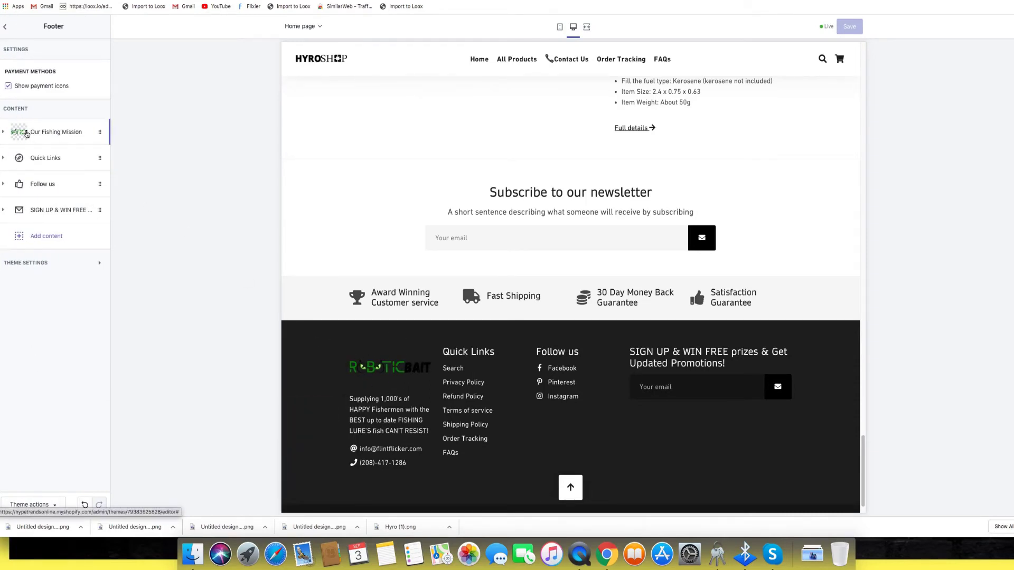
click(26, 134)
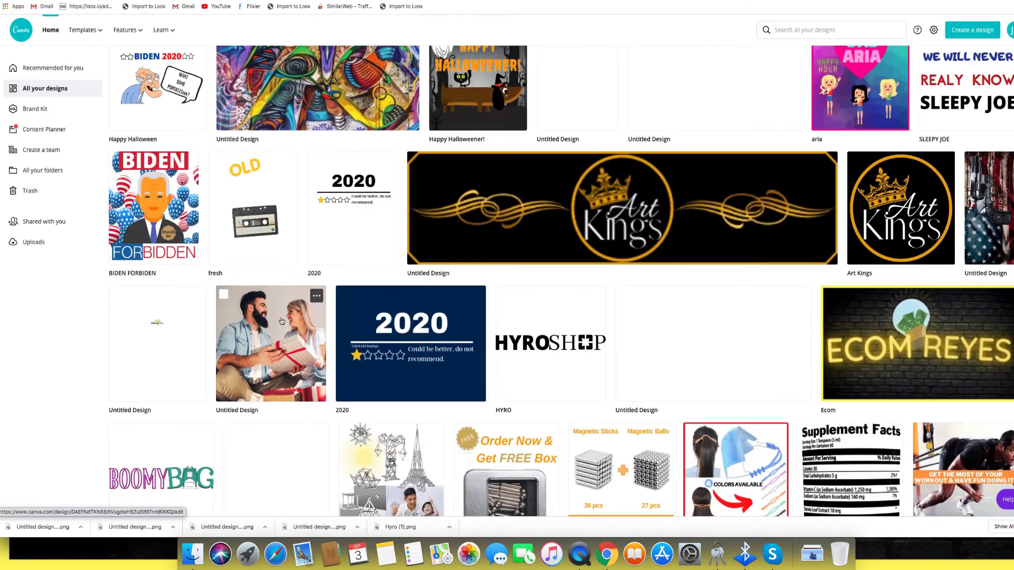
Step: Open the HYRO logo design, give it a black background, and make the HYRO text white
scroll(551, 194, down, 4)
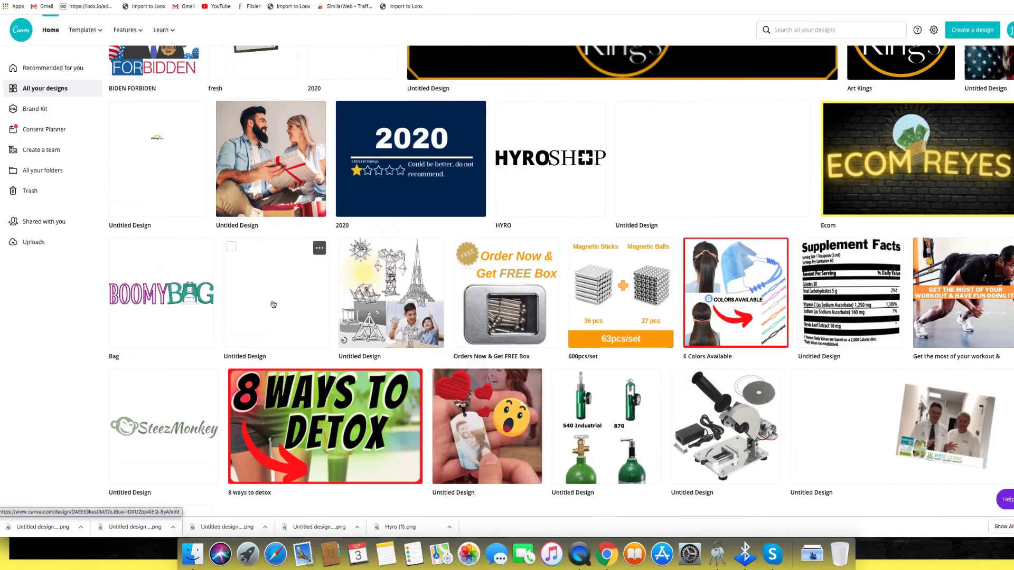
click(553, 187)
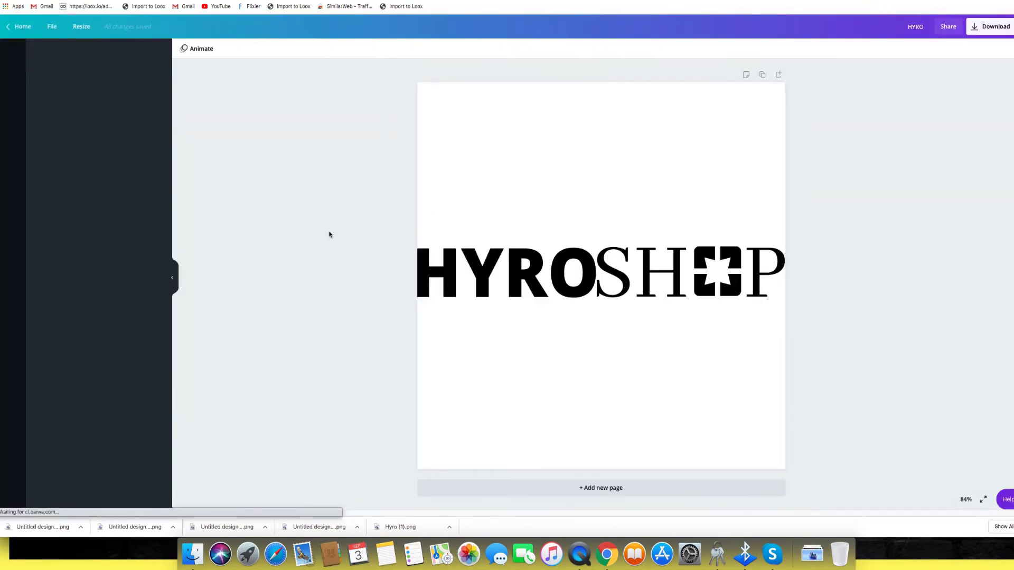
click(43, 134)
click(486, 280)
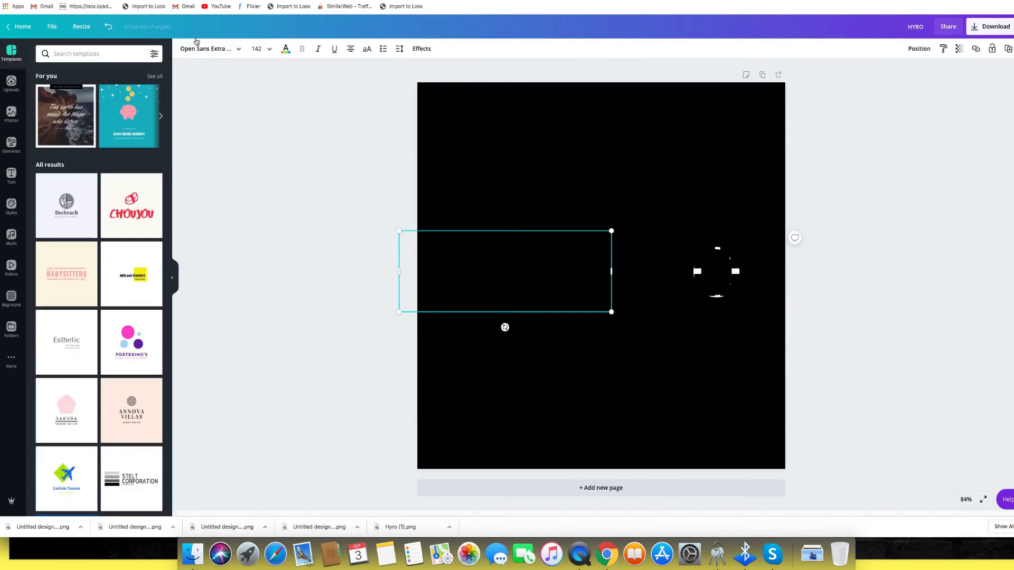
click(216, 48)
click(285, 49)
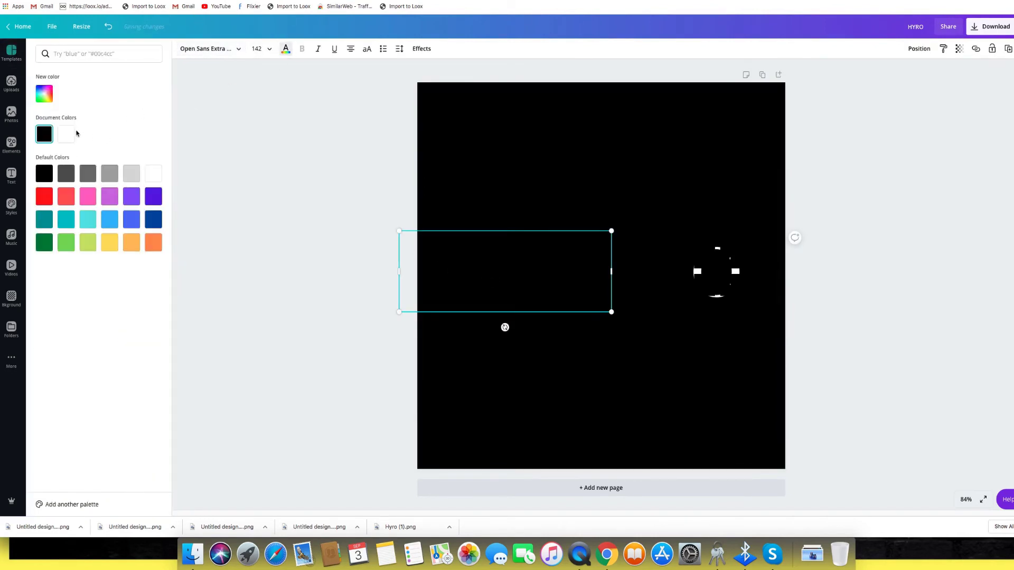
click(73, 134)
Step: Make the SHOP lettering, its star graphic, and the logo background white
click(655, 263)
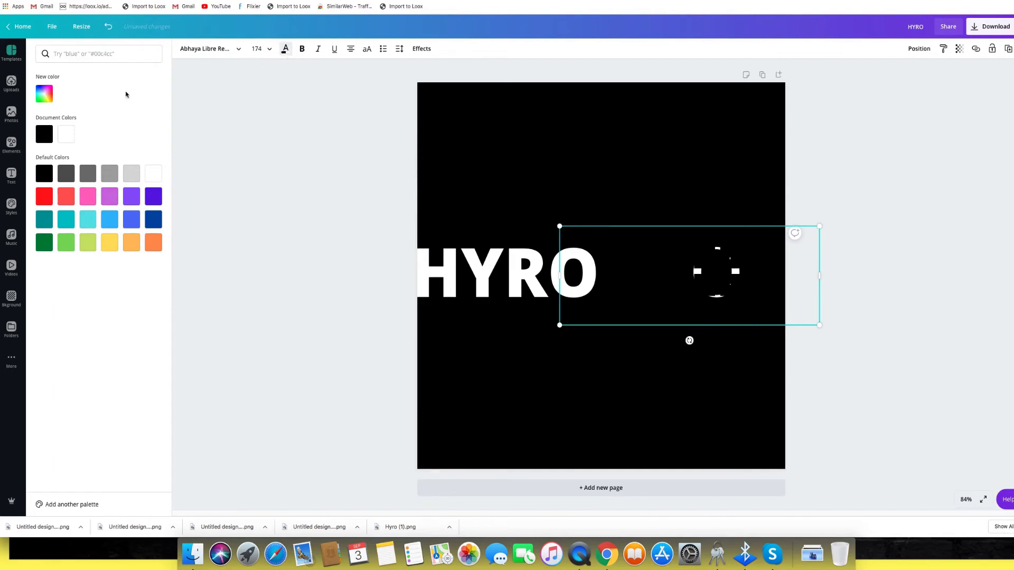
click(66, 134)
click(718, 267)
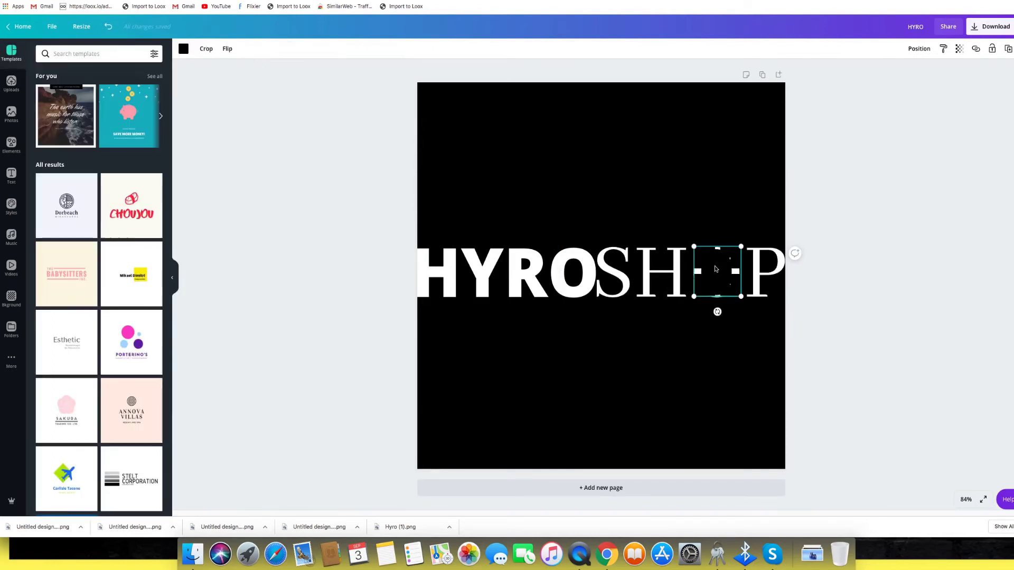
click(183, 48)
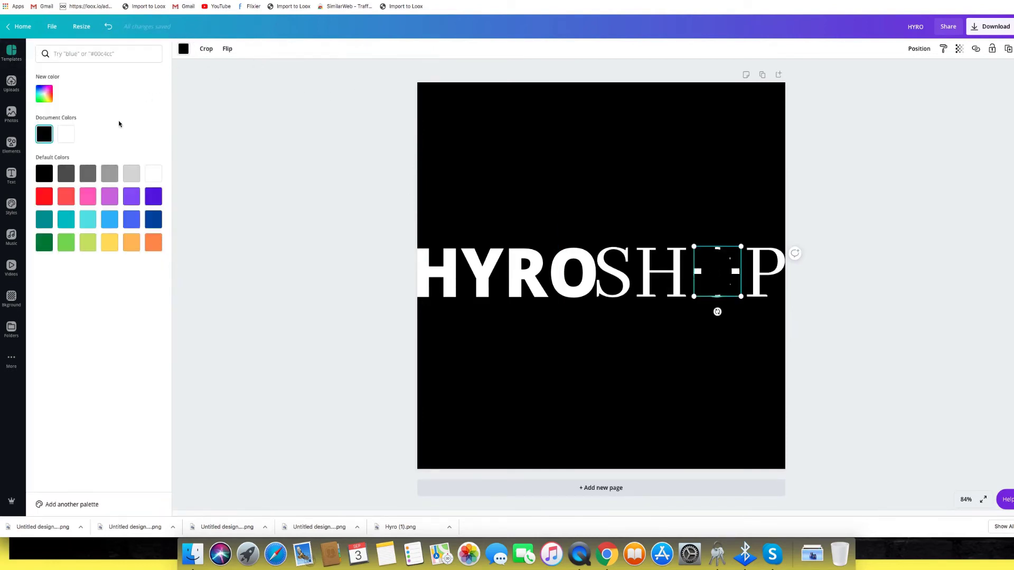
click(154, 173)
click(815, 167)
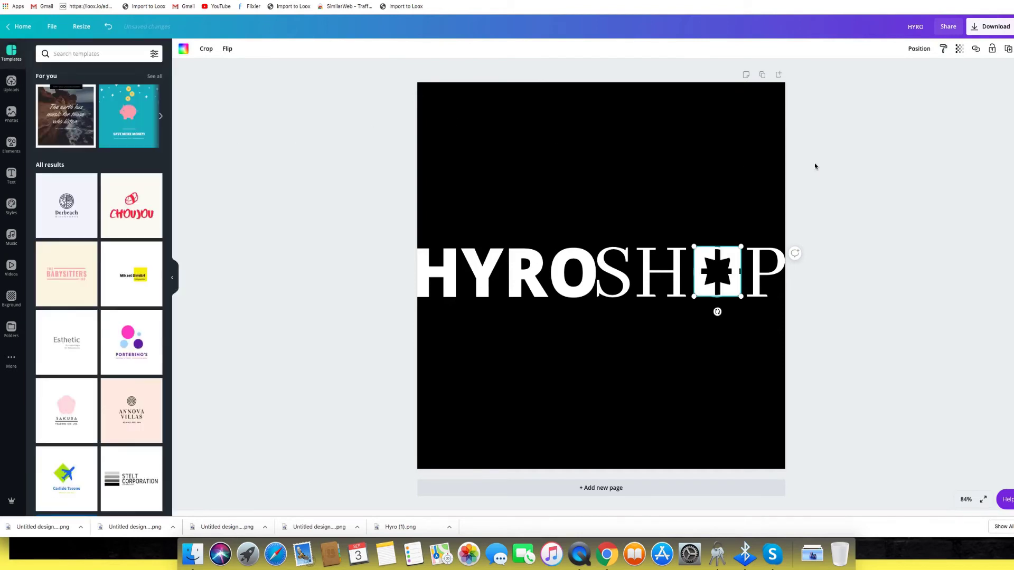
click(742, 129)
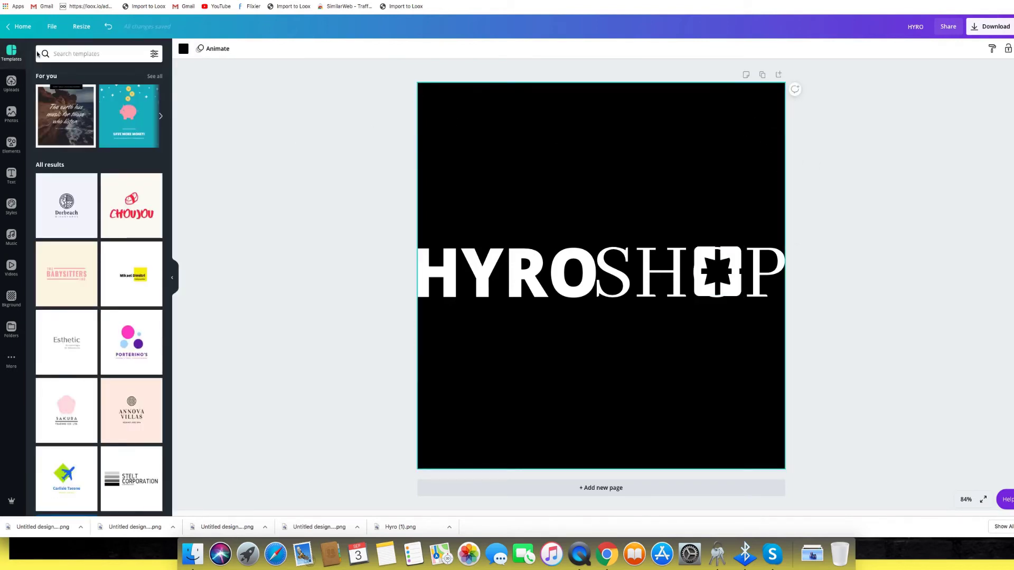
click(184, 48)
click(66, 134)
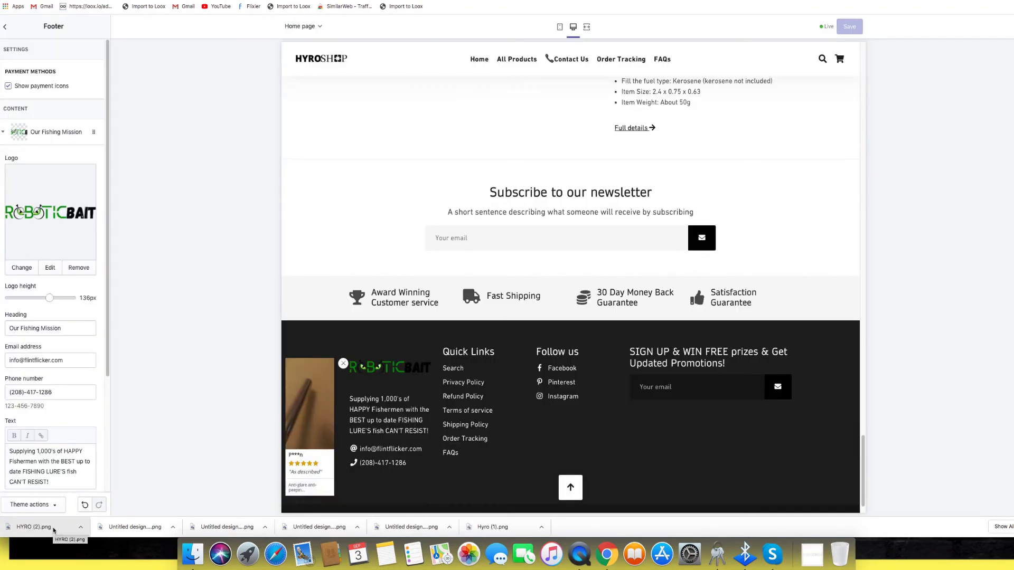
Step: Upload HYRO (2).png as the footer logo, raise its height to 166px, and save
drag(53, 528, 57, 236)
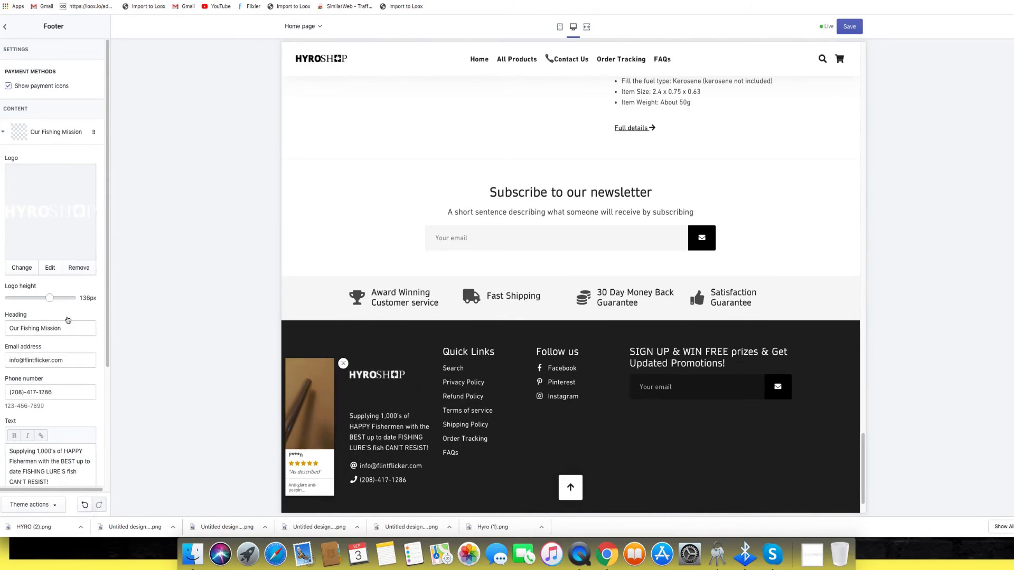
drag(50, 298, 59, 298)
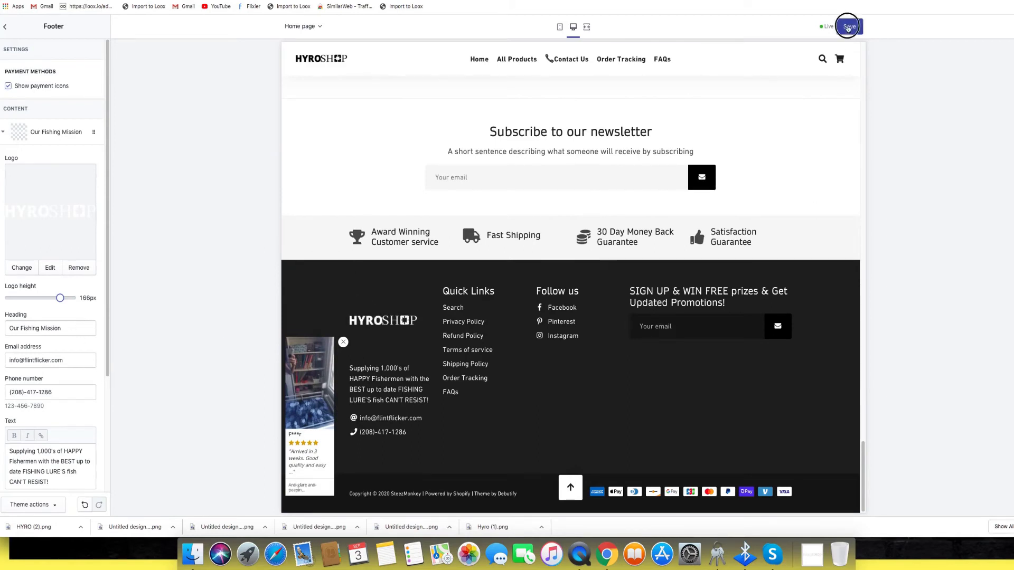
click(849, 26)
Step: Save the updated footer contact e-mail and blurb text
scroll(93, 367, down, 5)
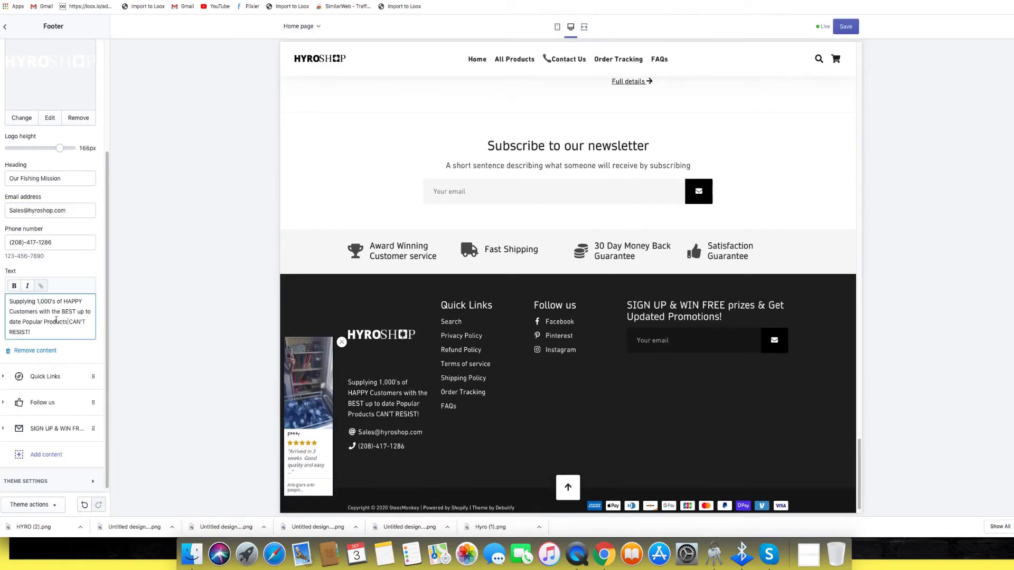
scroll(56, 319, down, 1)
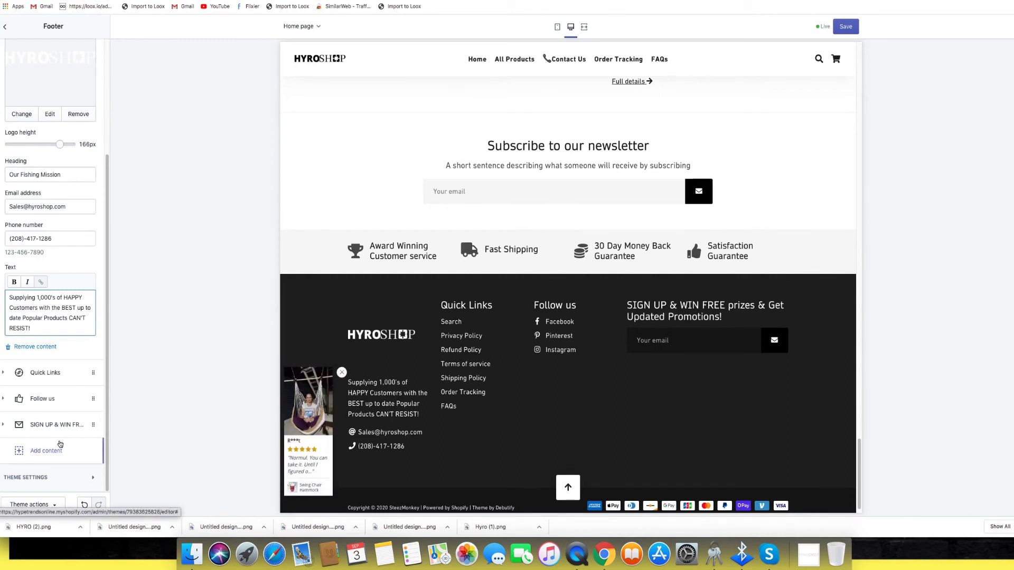
scroll(38, 257, up, 3)
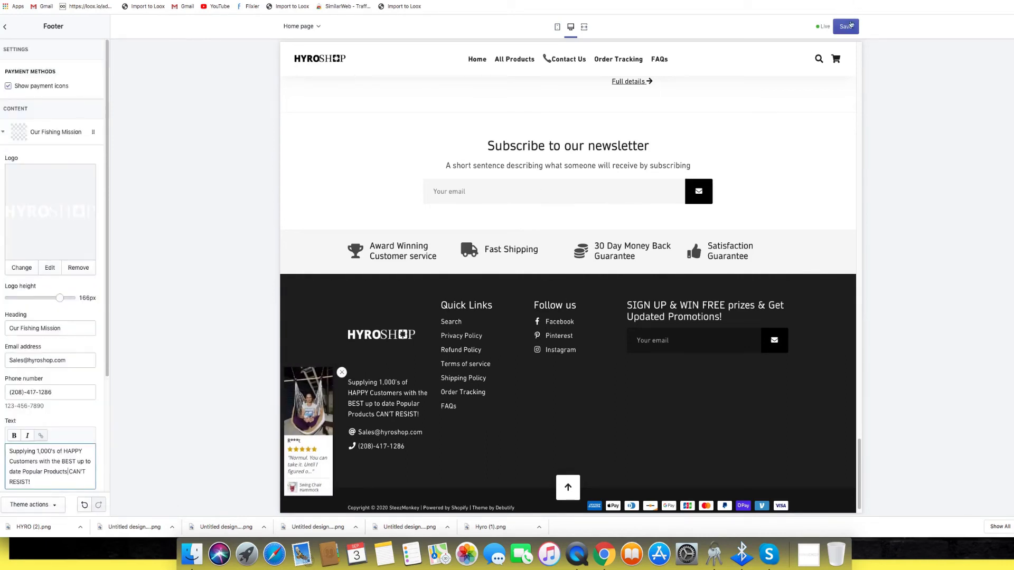
click(846, 26)
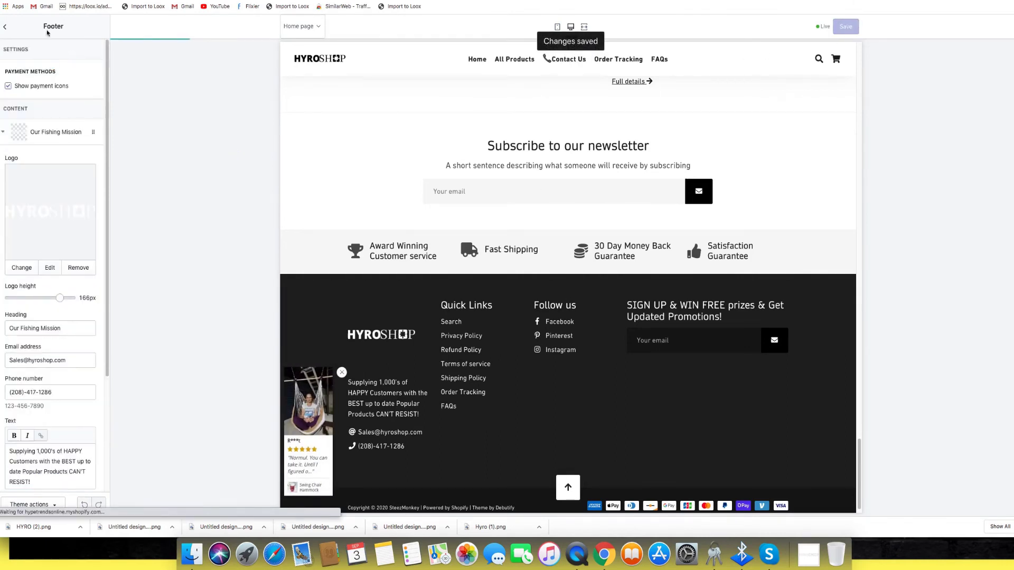
Step: Prefix the Guarantee section's Satisfaction Guarantee heading with '97%' and save with Cmd+S
click(5, 27)
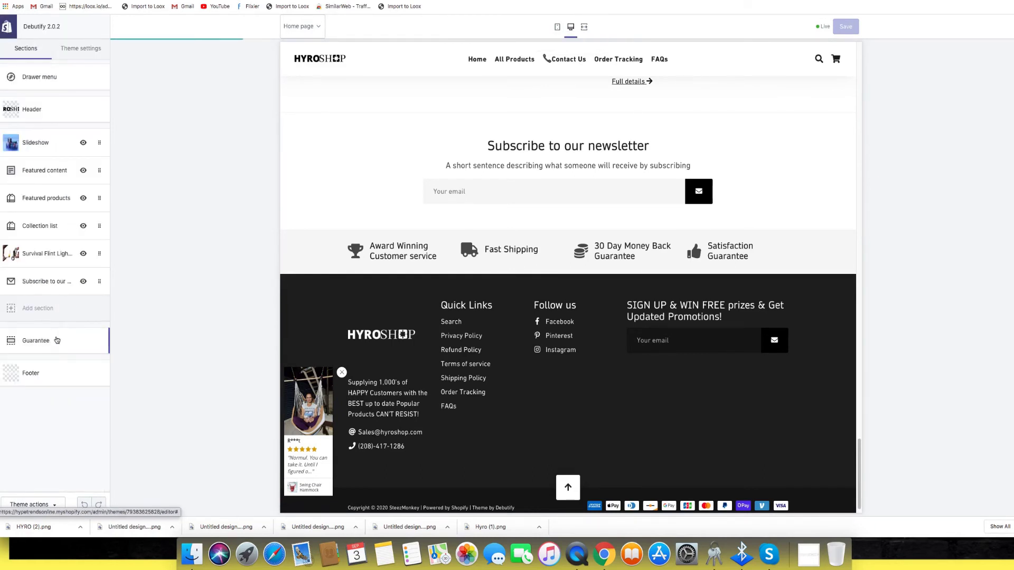
click(57, 340)
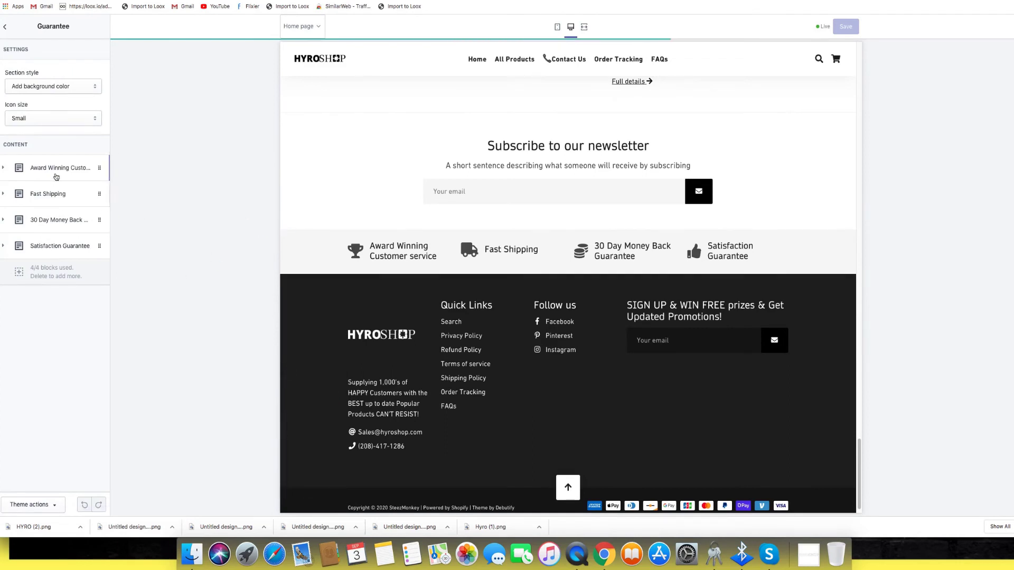
click(58, 247)
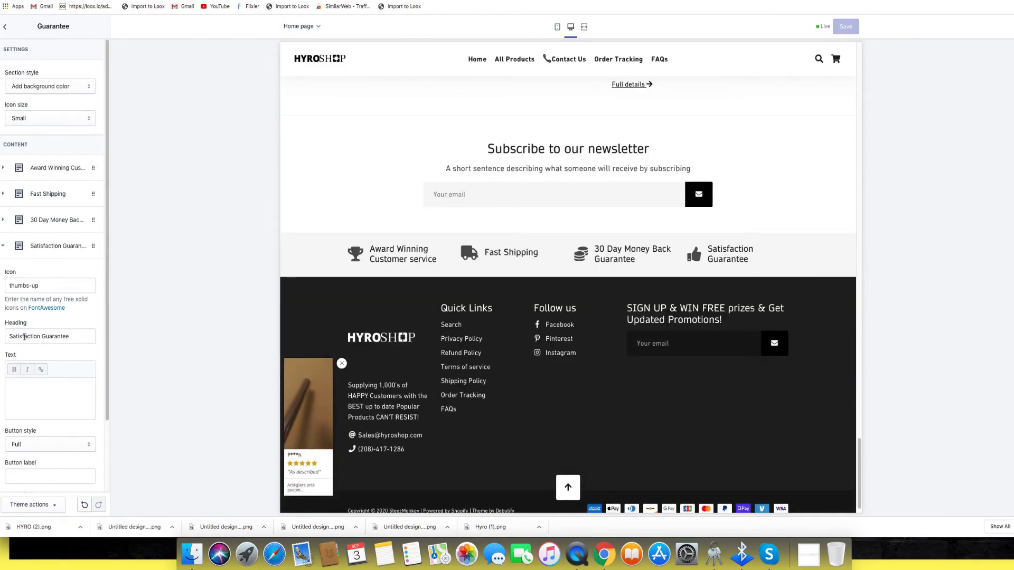
click(12, 339)
text(97)
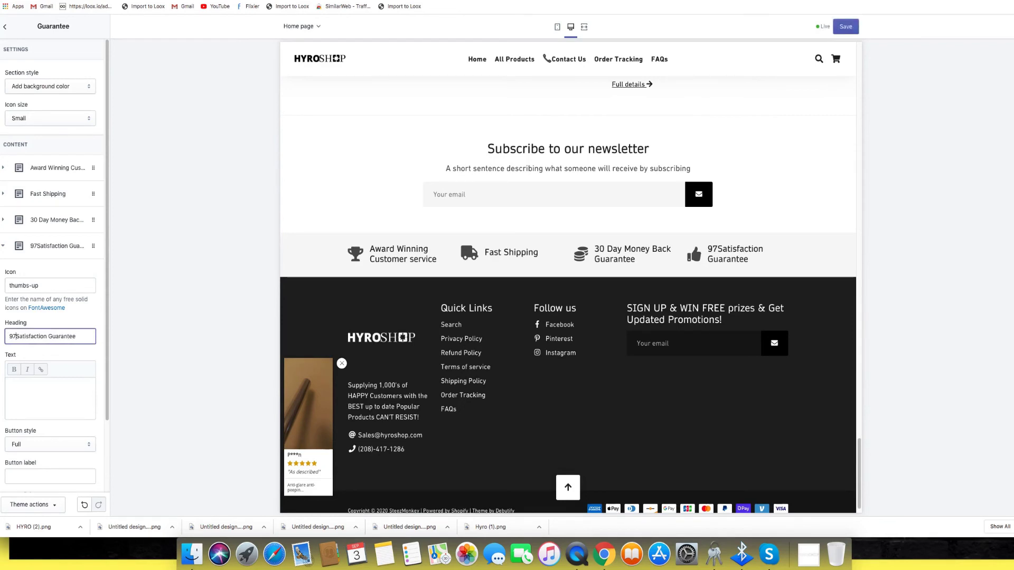
text(%)
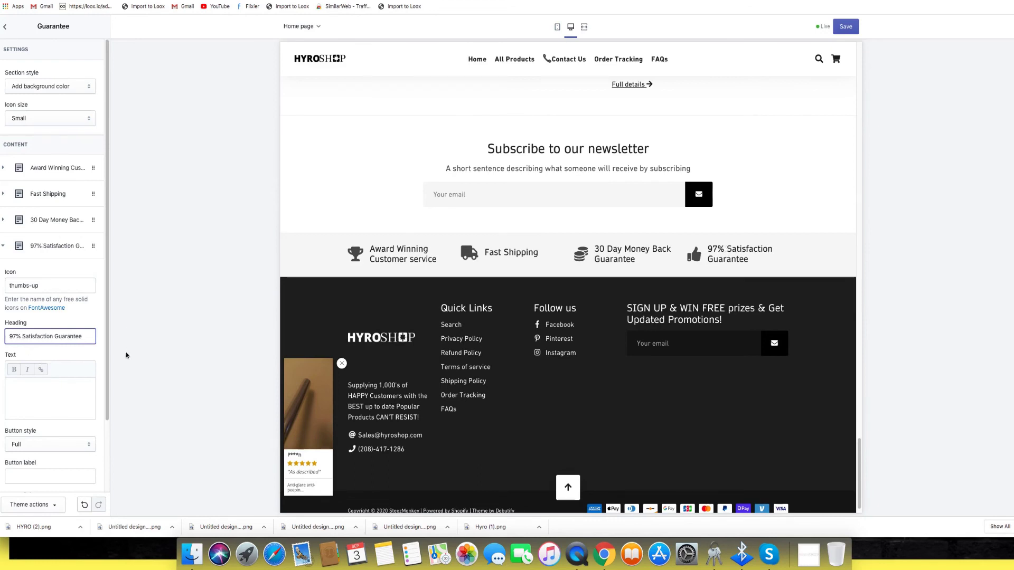
scroll(74, 412, down, 3)
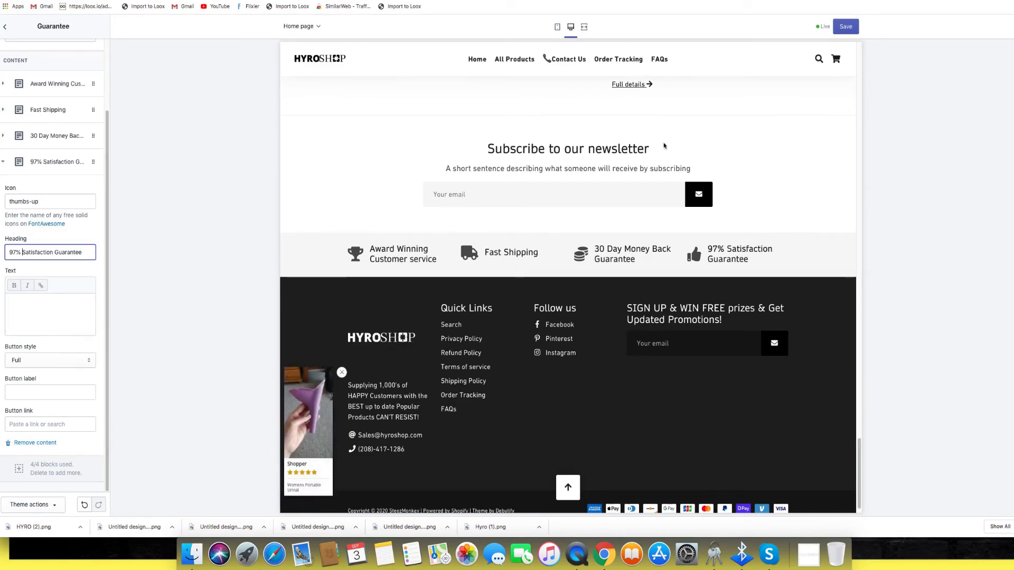
key(super+s)
scroll(89, 285, up, 3)
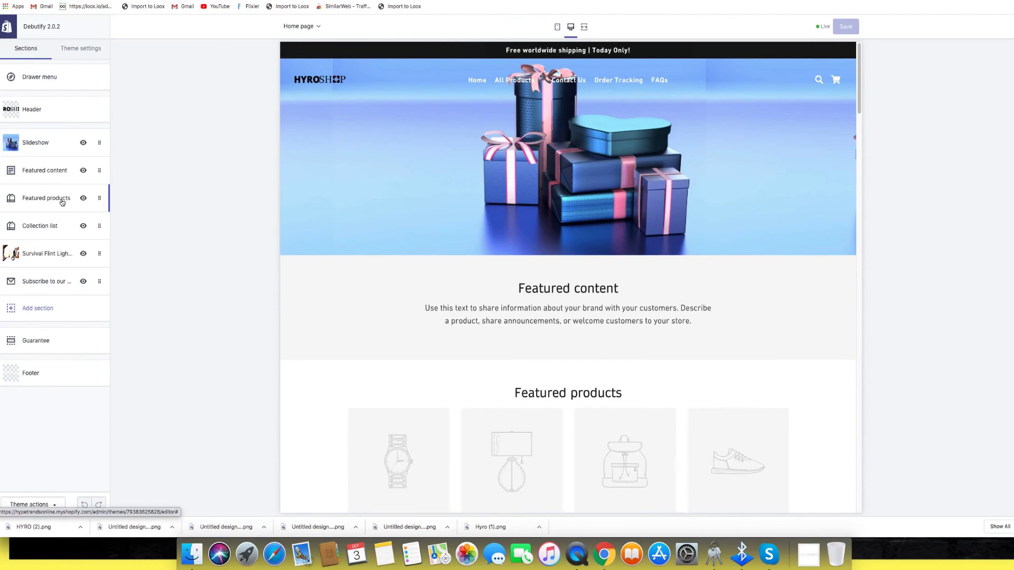
Step: Set Featured products to the Popular This Week collection and save
click(63, 200)
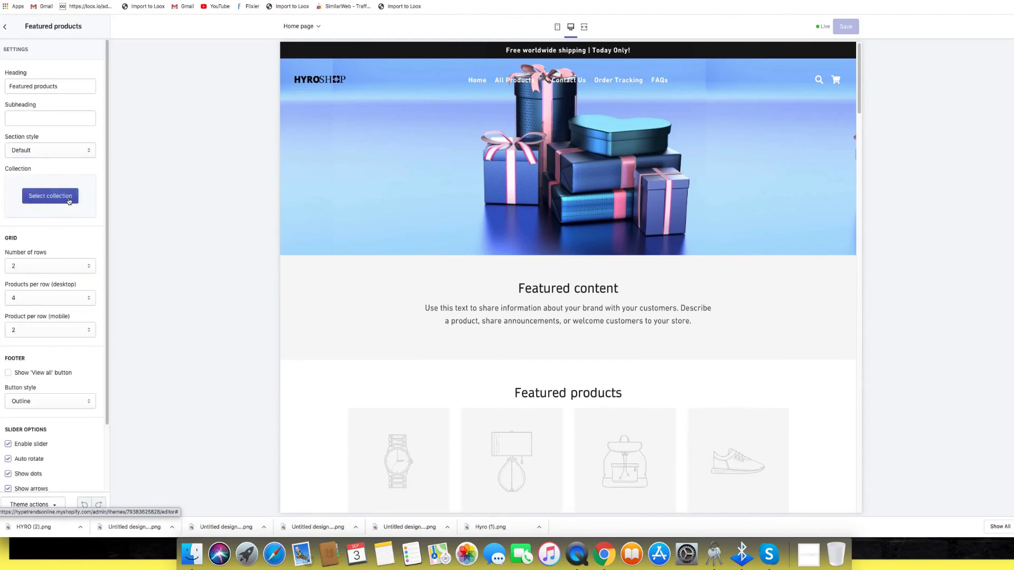
click(58, 192)
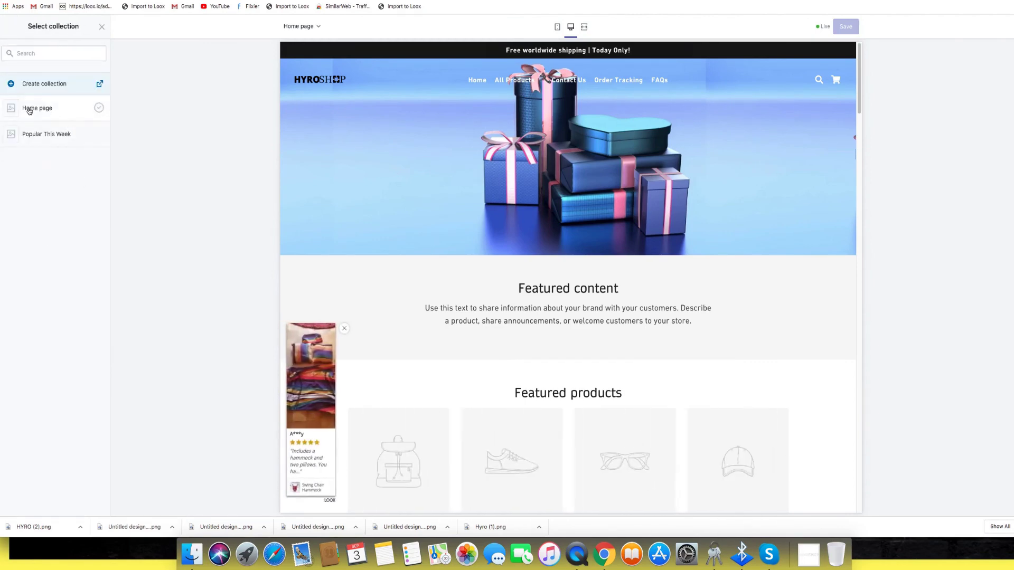
click(29, 108)
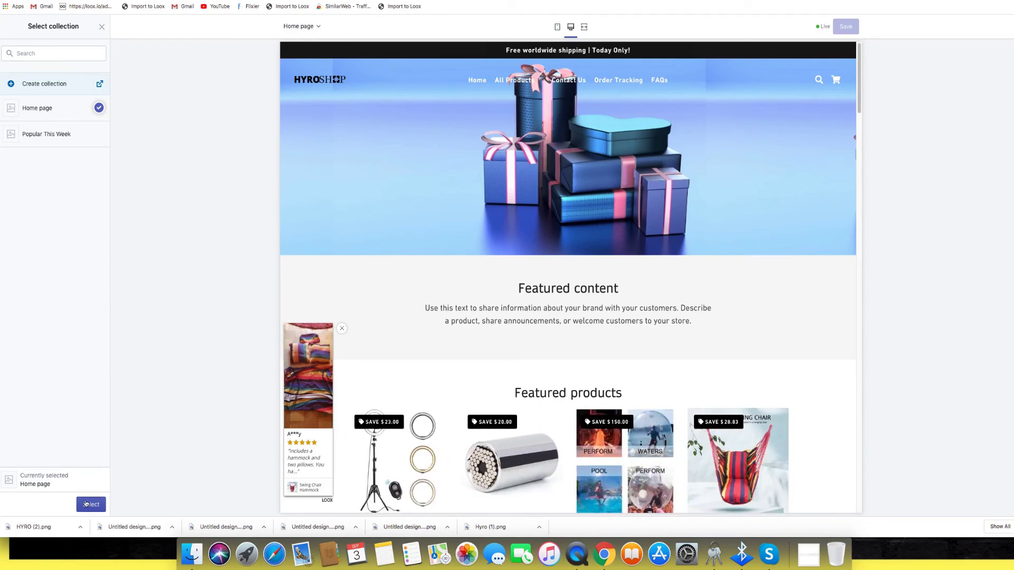
click(18, 135)
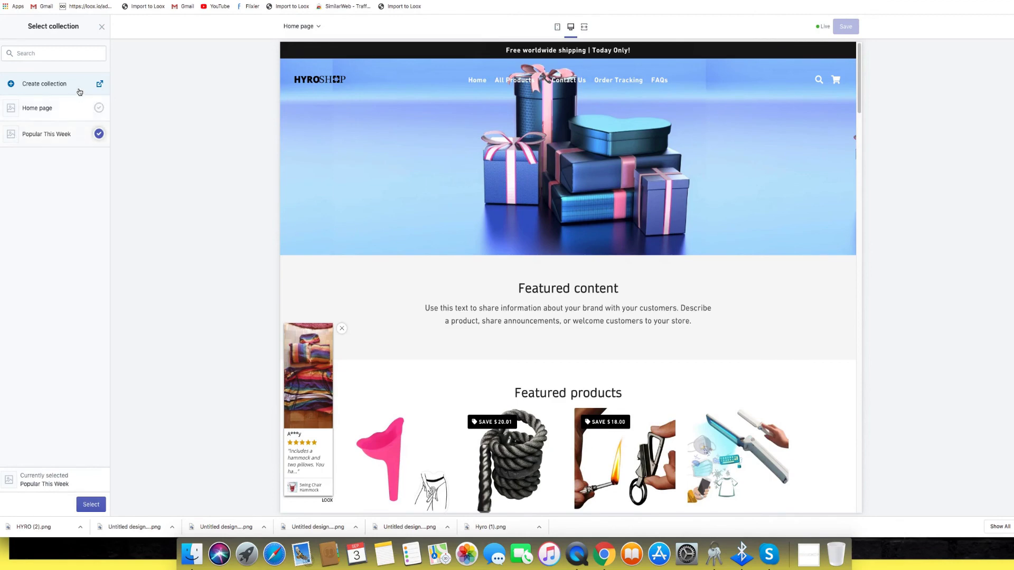
click(91, 504)
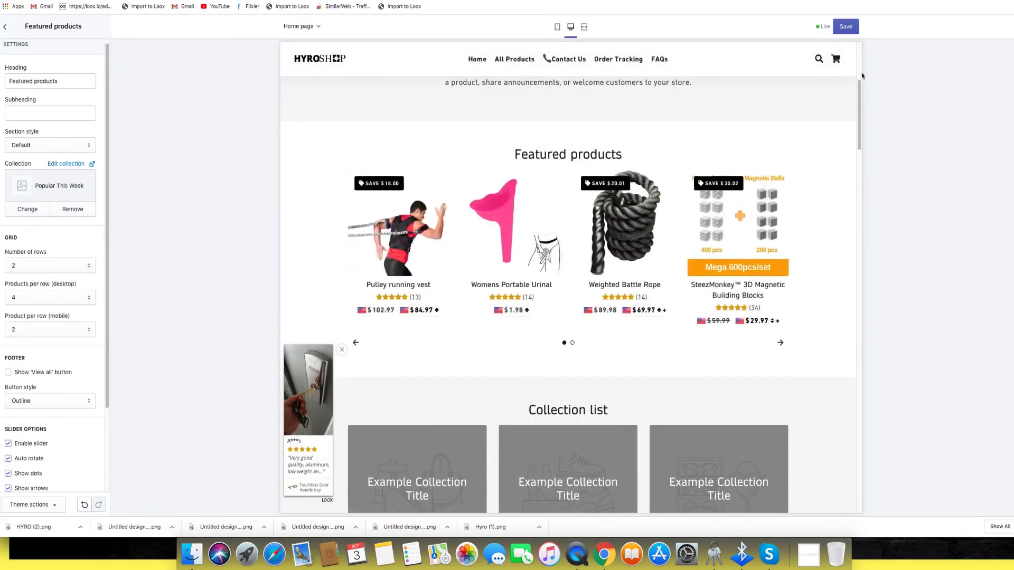
click(845, 26)
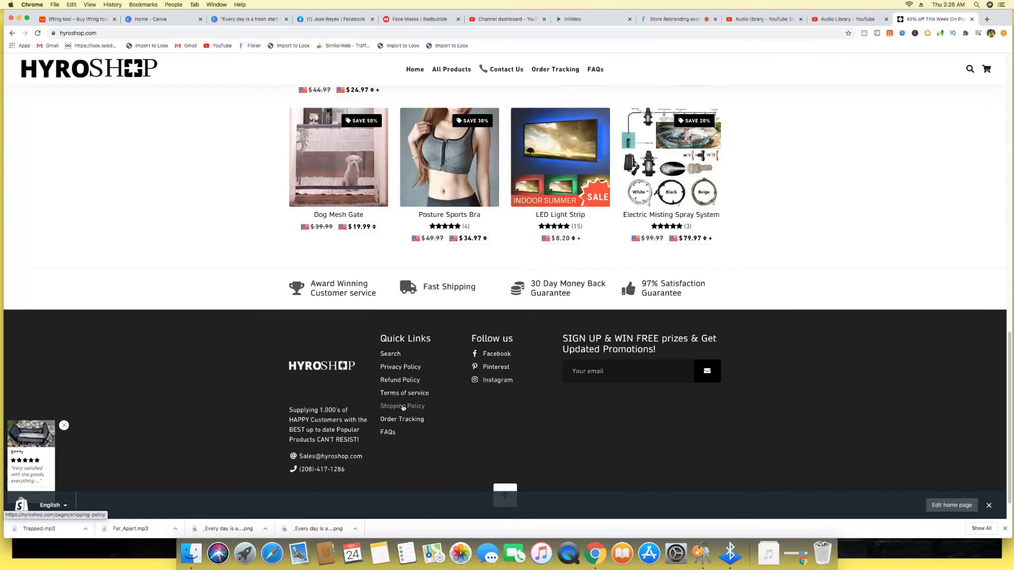
Step: Open the $89.99 New 4-In-1 Baby Backpack Crib from the homepage's Popular This Week carousel
scroll(408, 402, up, 15)
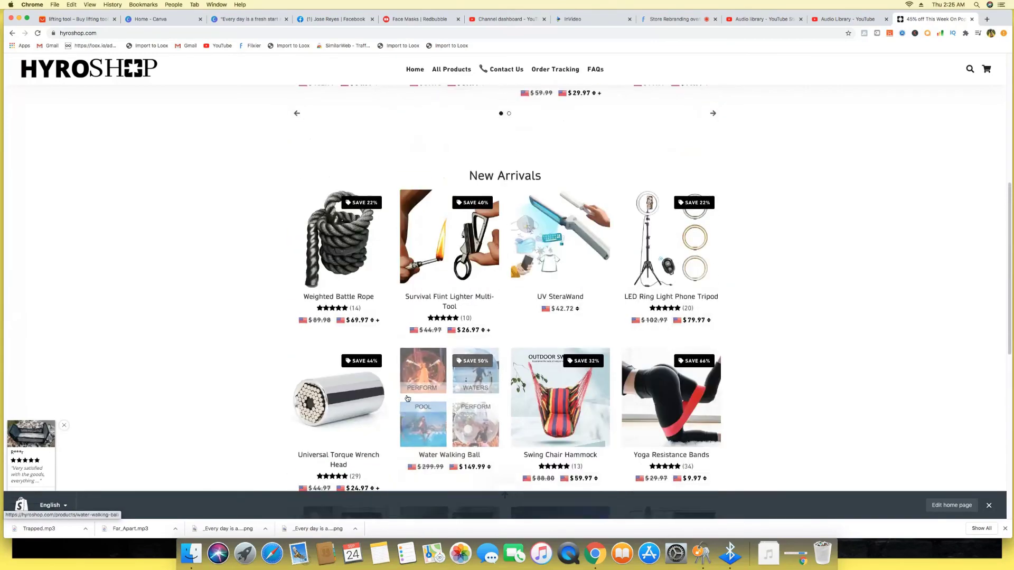
scroll(407, 397, up, 3)
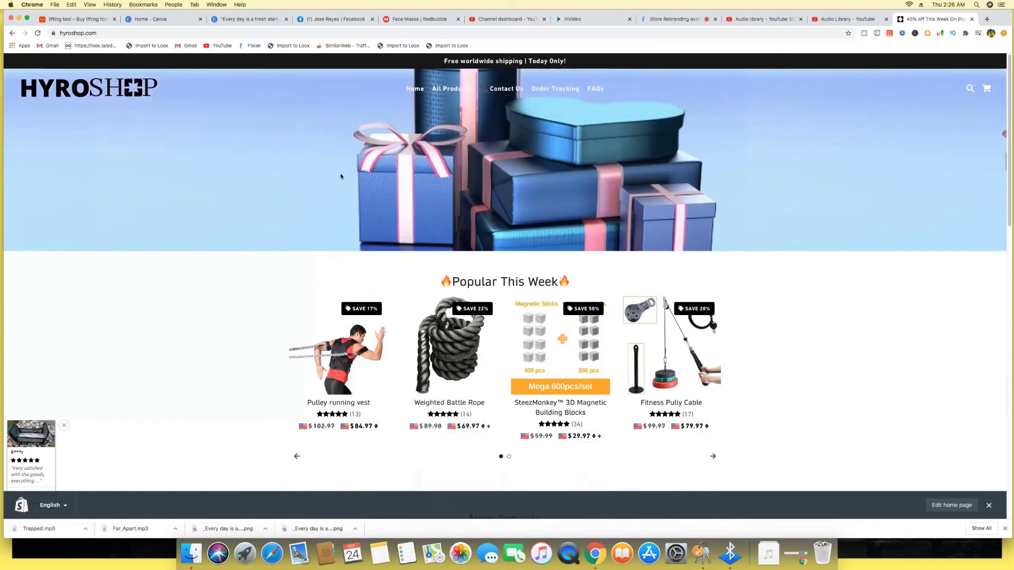
scroll(287, 173, down, 5)
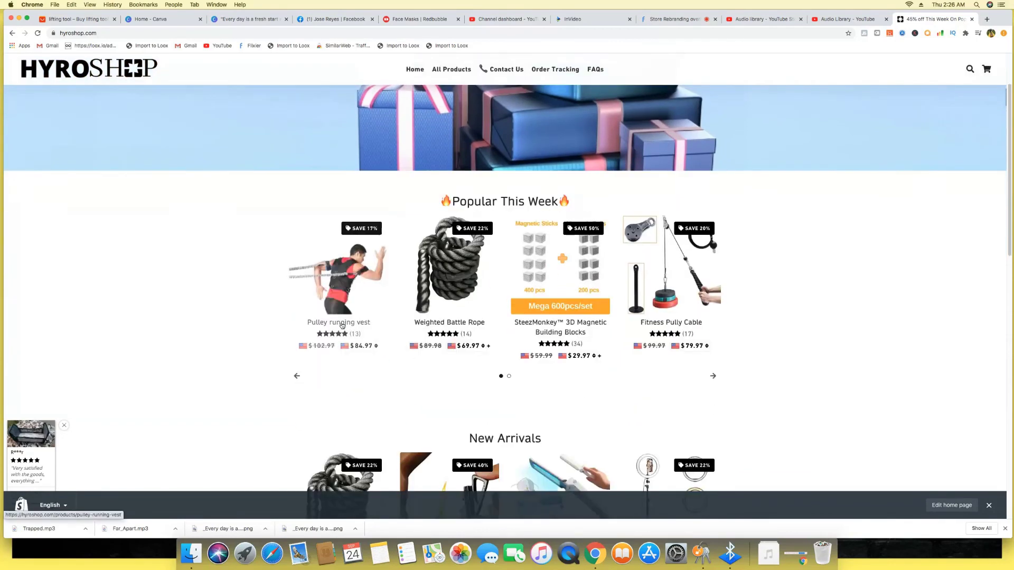
scroll(168, 145, up, 5)
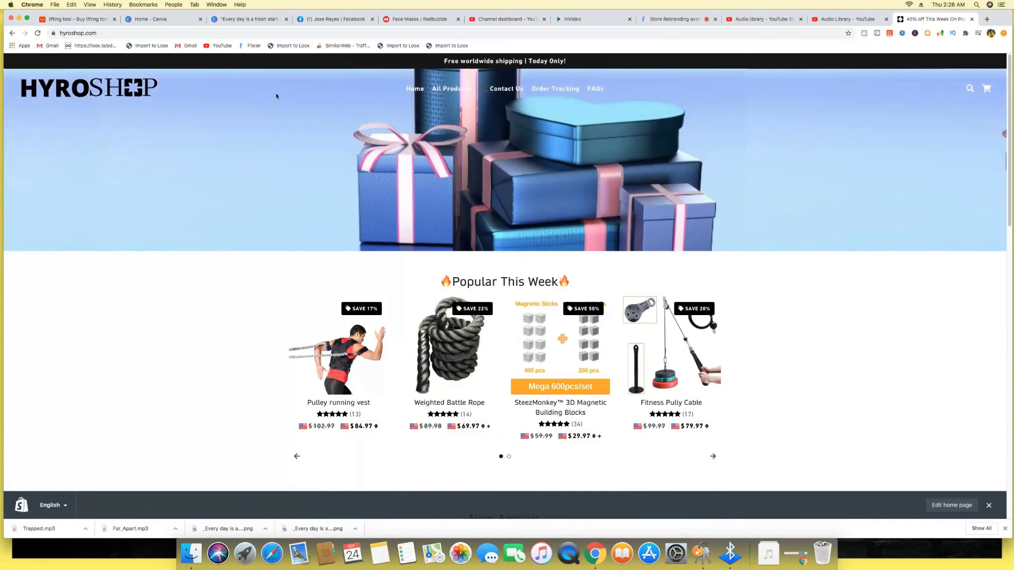
scroll(423, 232, down, 15)
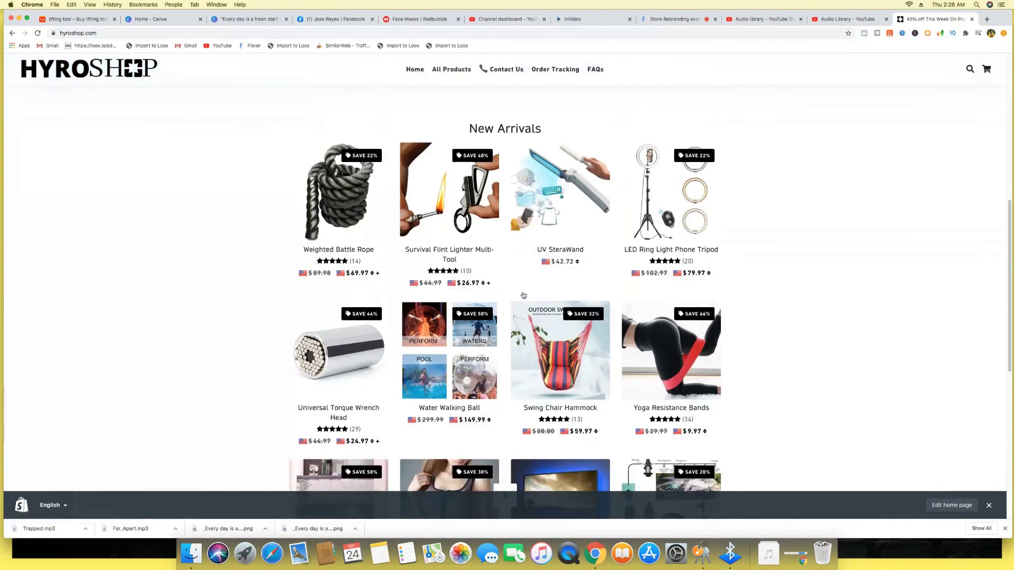
scroll(541, 305, down, 3)
scroll(528, 333, up, 10)
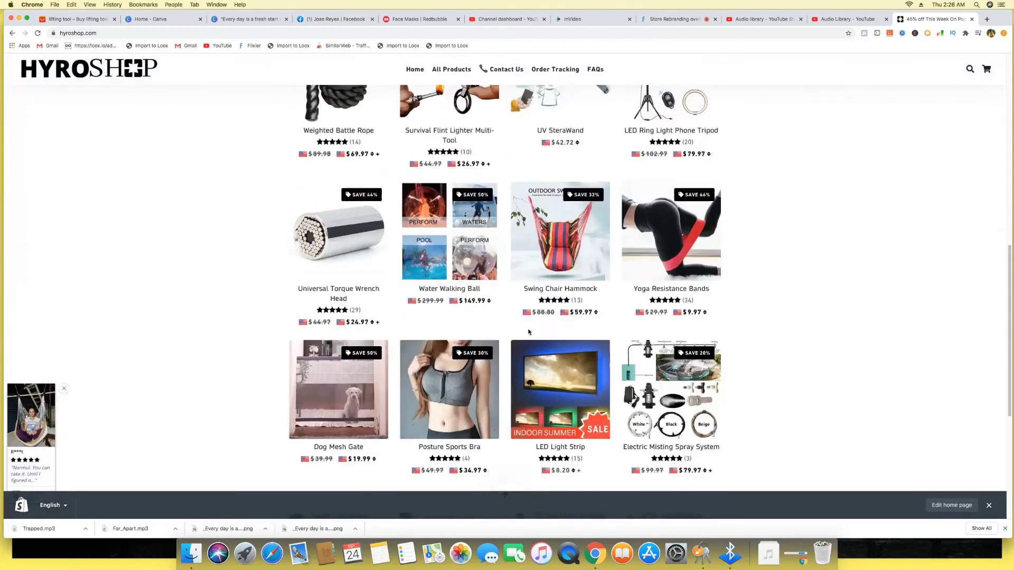
scroll(528, 333, up, 2)
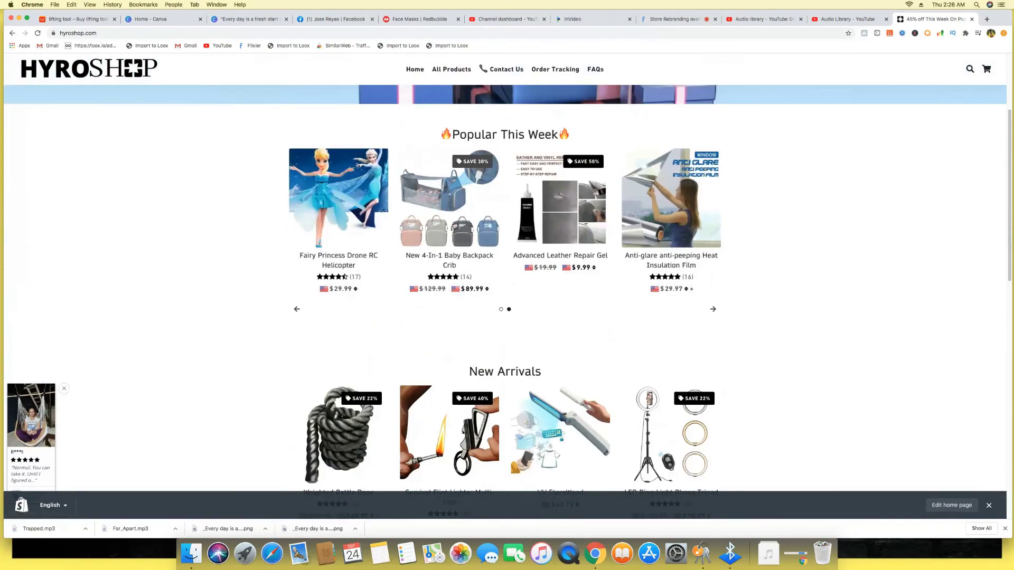
click(454, 225)
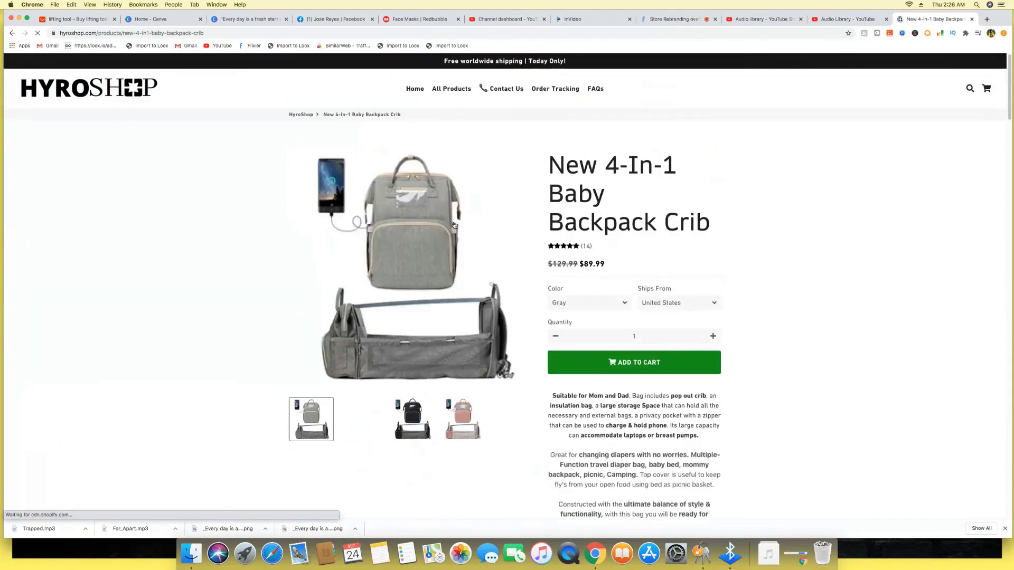